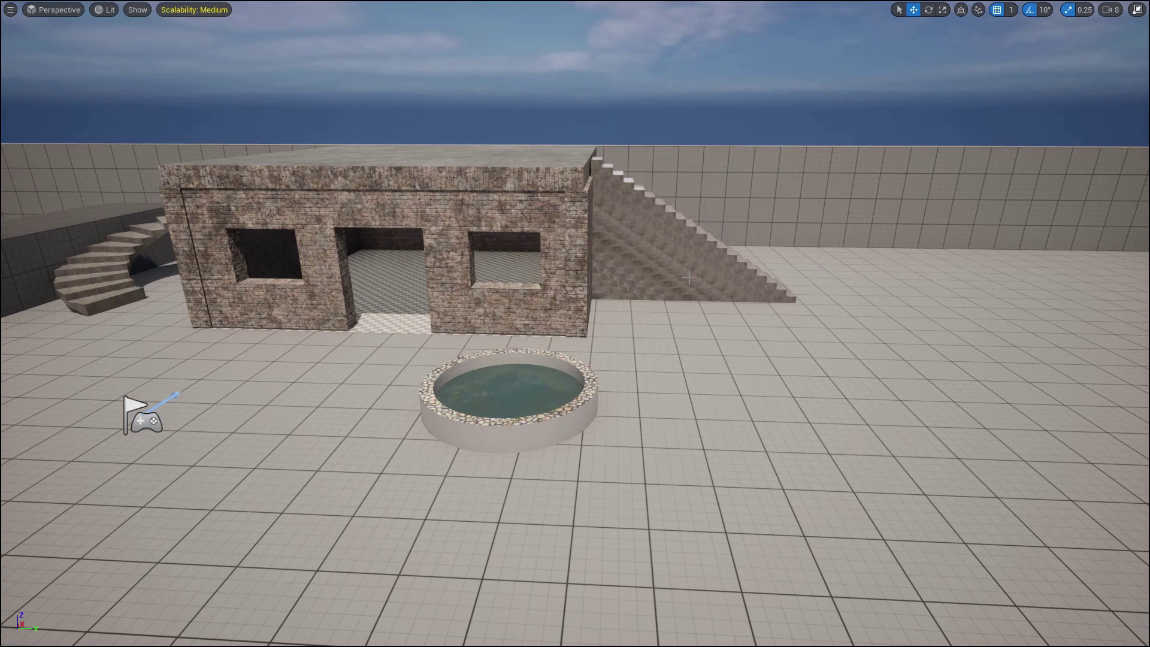
- Exit the full-screen viewport and create a folder named Materials inside the Content folder
key("F11")
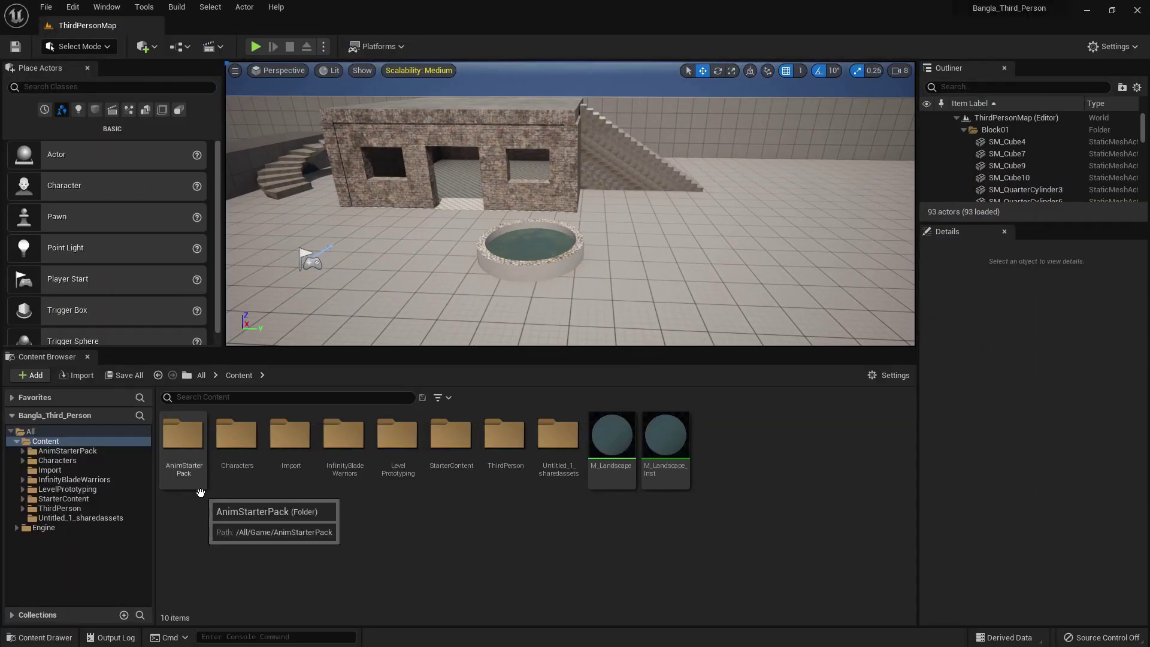
right_click(46, 441)
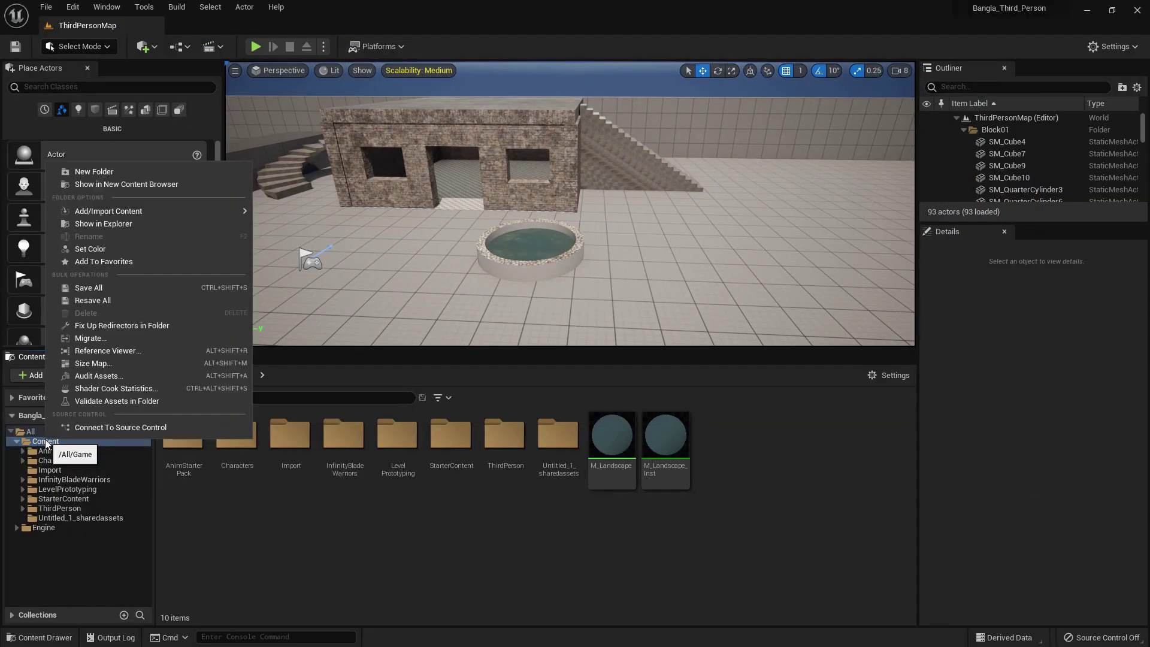
left_click(90, 171)
type("Materials")
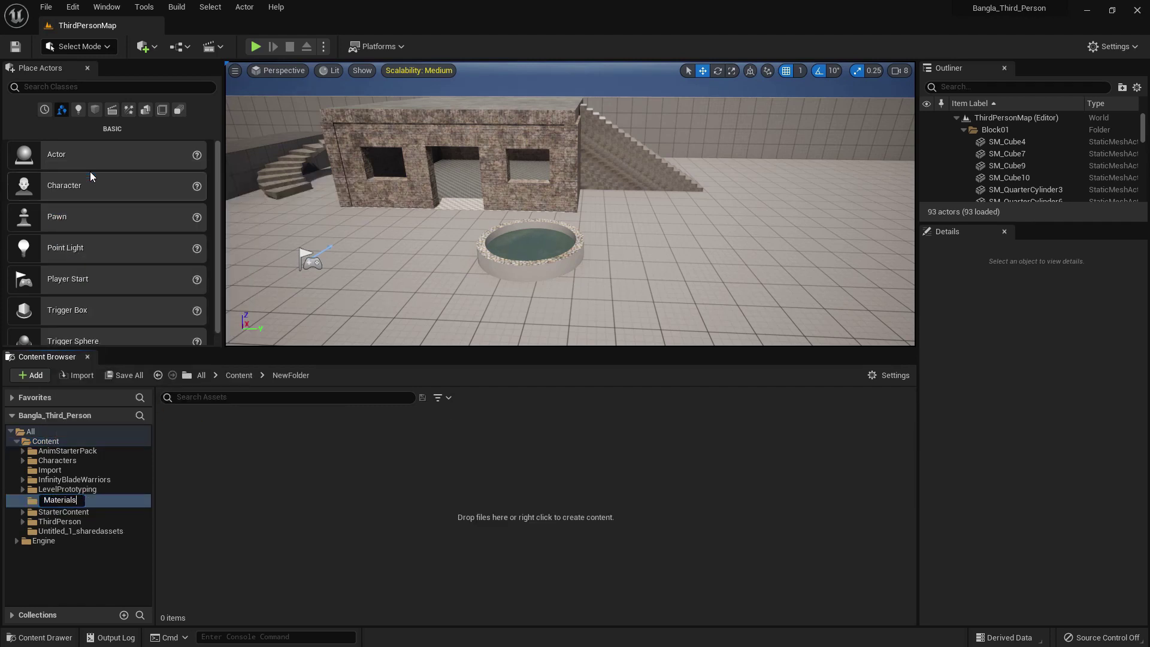
key("Return")
- Move M_Landscape and M_Landscape_Inst from Content into the Materials folder and open that folder
left_click(42, 440)
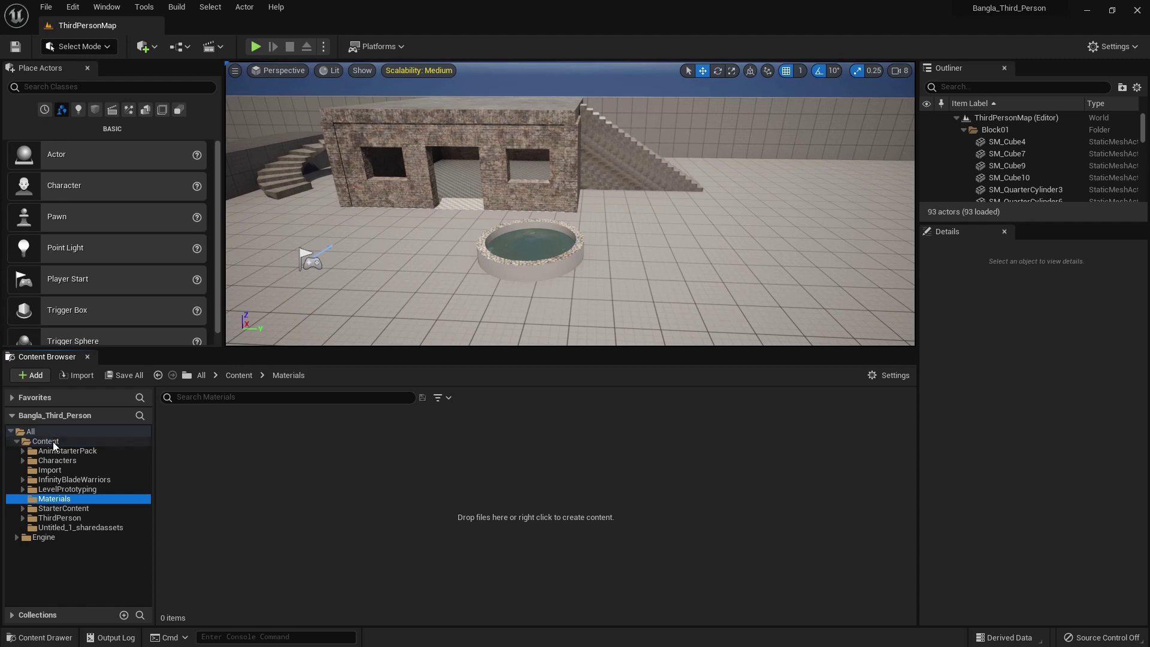
left_click(665, 437)
left_click(719, 437, "ctrl")
left_click_drag(718, 443, 451, 461)
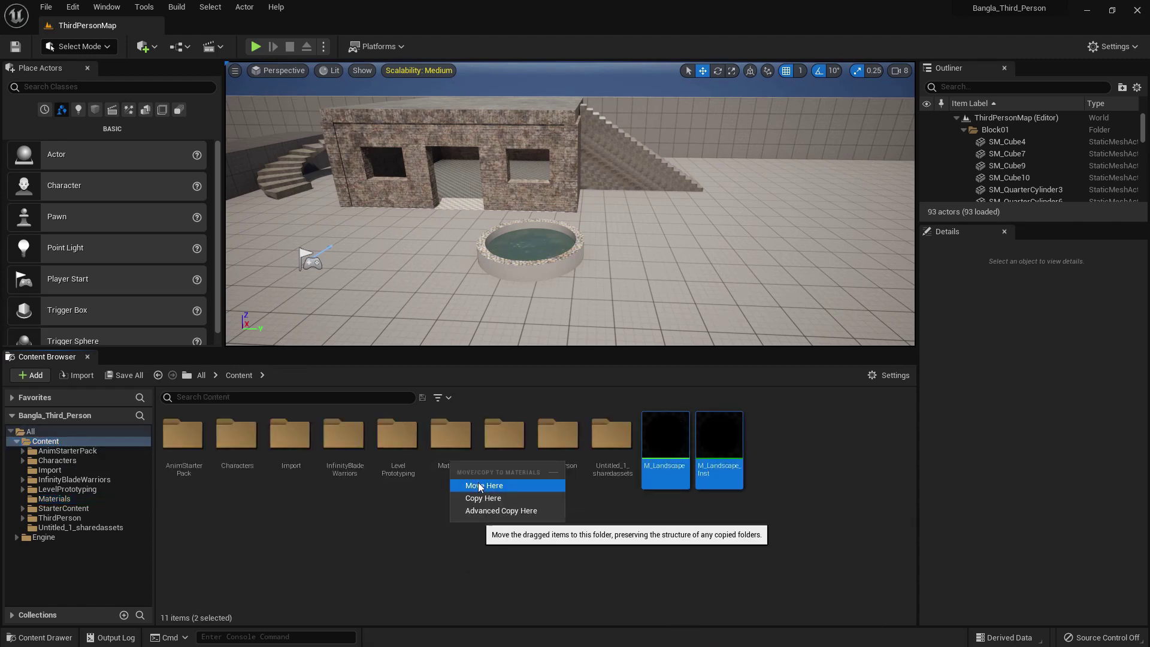
left_click(478, 482)
double_click(455, 457)
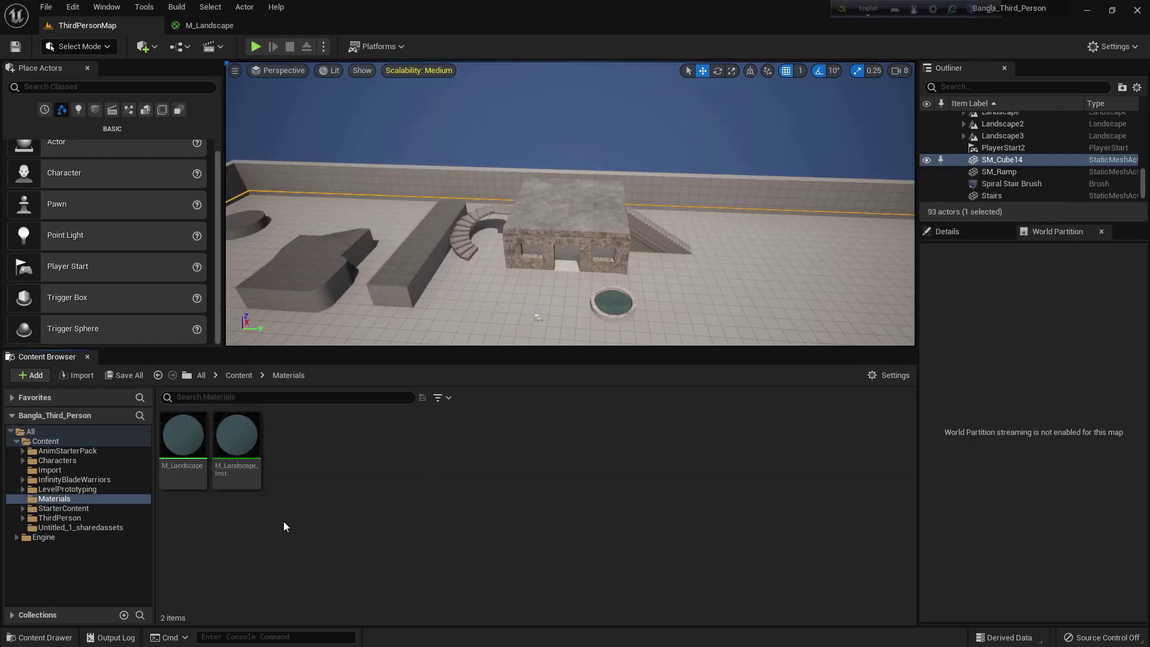
- Create a subfolder named Landscape_Material inside the Materials folder
right_click(47, 499)
left_click(87, 233)
type("Landscape_Material")
key("Return")
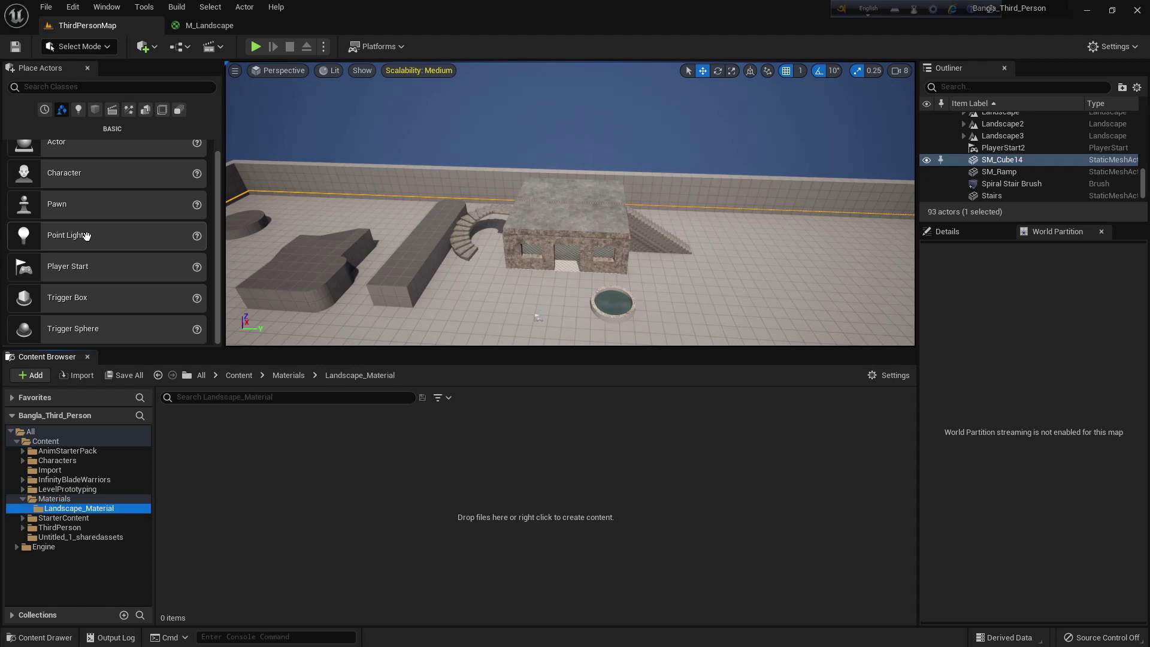
- Create a subfolder named Material_1 inside the Landscape_Material folder
right_click(100, 510)
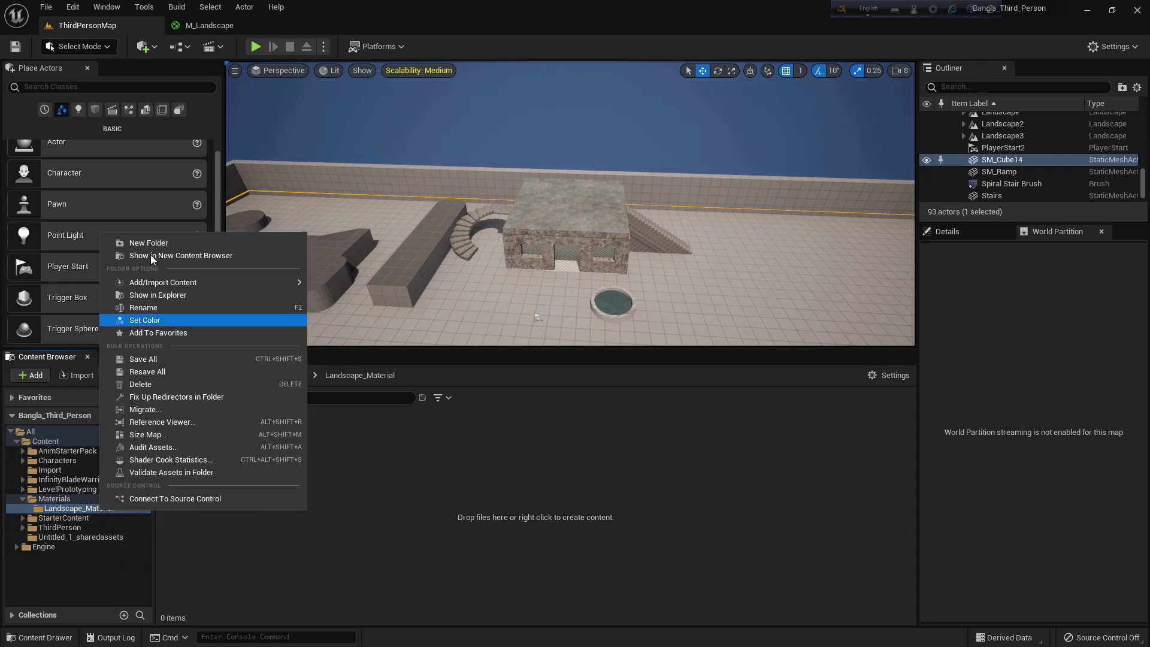
left_click(157, 239)
type("M")
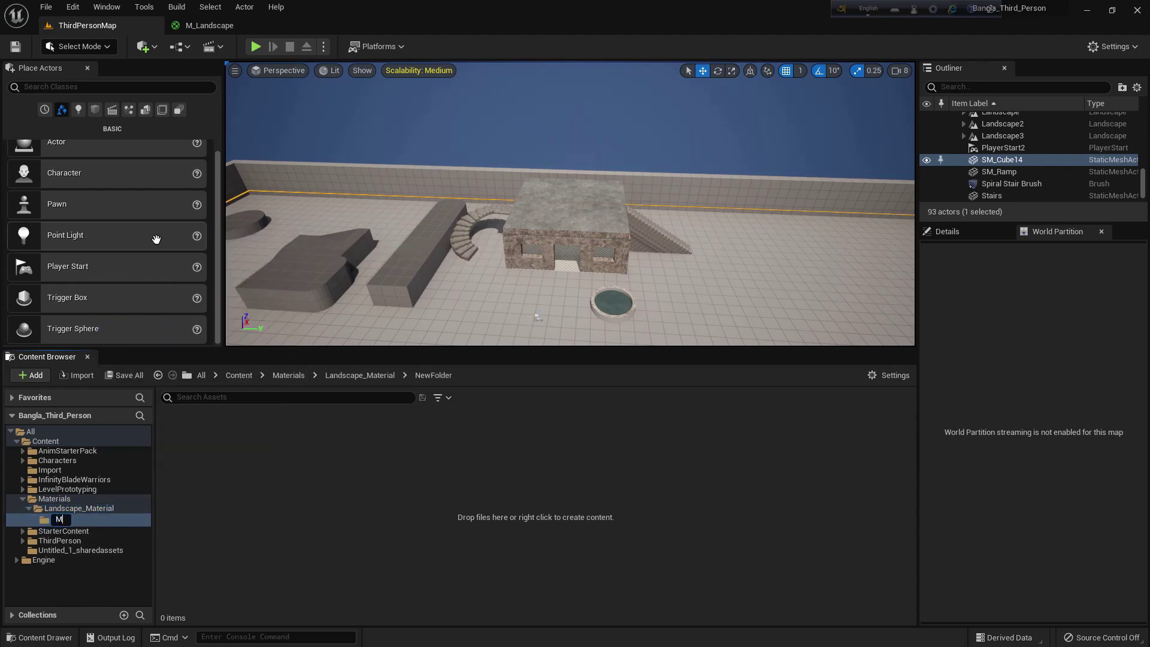
type("aterial_1")
key("Return")
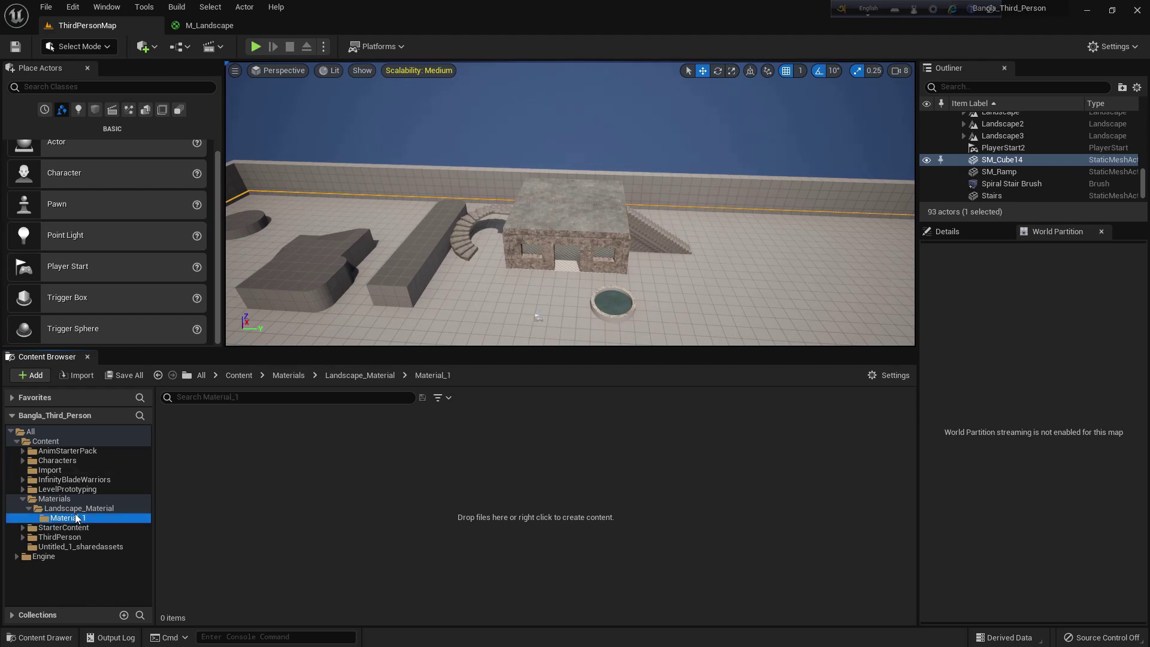
- Move M_Landscape and M_Landscape_Inst from the Materials folder into the Material_1 folder
left_click(136, 511)
left_click(120, 499)
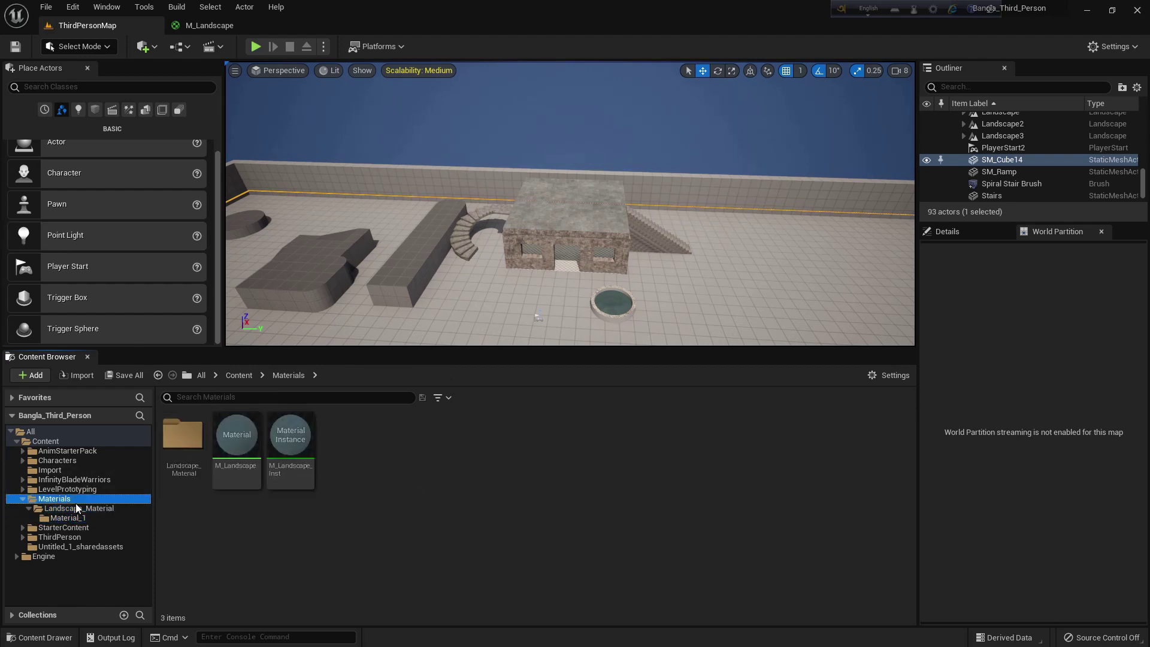
left_click(280, 461)
left_click(223, 459, "ctrl")
left_click_drag(233, 450, 85, 516)
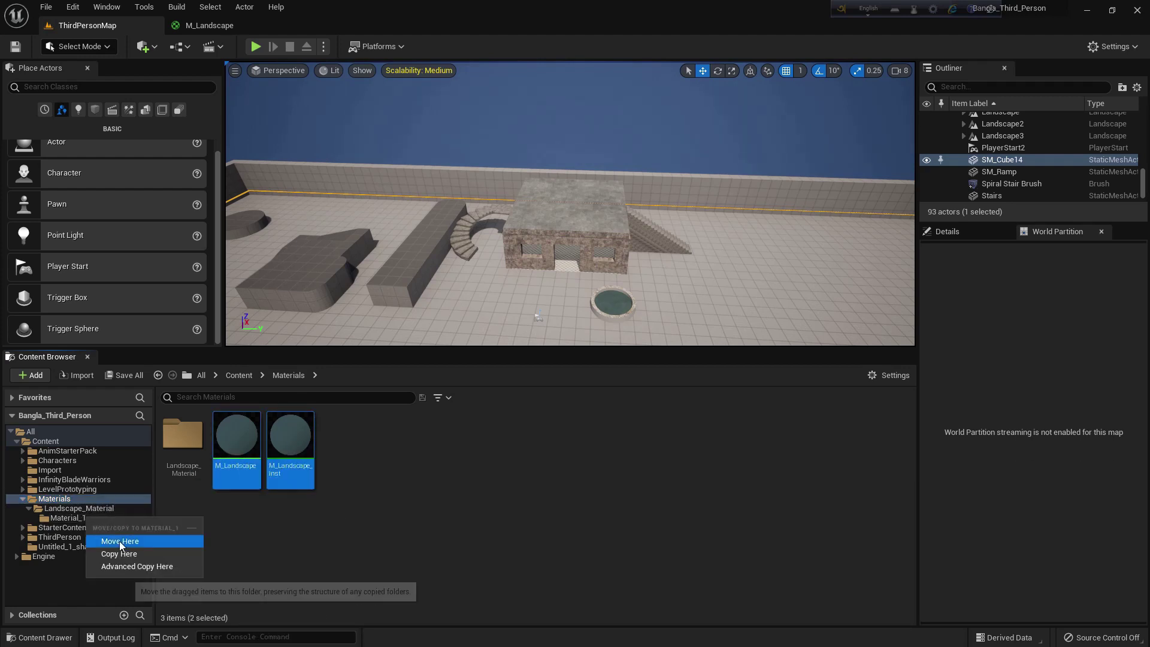
left_click(120, 541)
- Create a second subfolder named Material_2 inside the Landscape_Material folder
left_click(104, 508)
right_click(105, 508)
left_click(127, 242)
type("material")
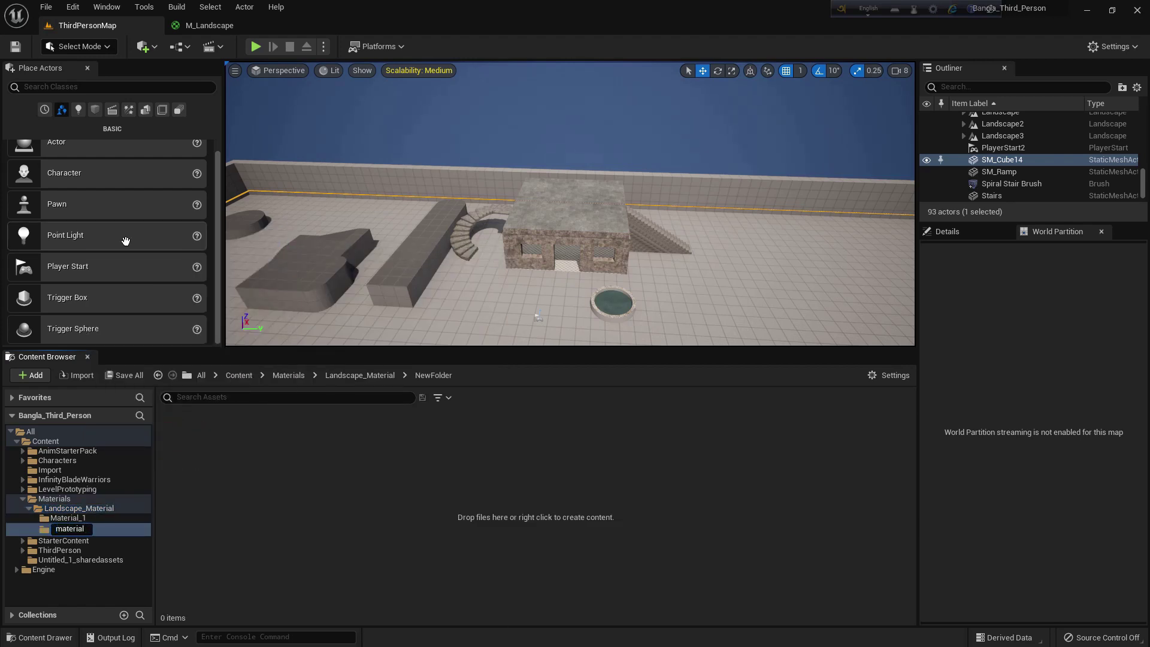
type("t")
key("BackSpace")
key("BackSpace")
key("BackSpace")
type("Material_2")
key("Left")
key("BackSpace")
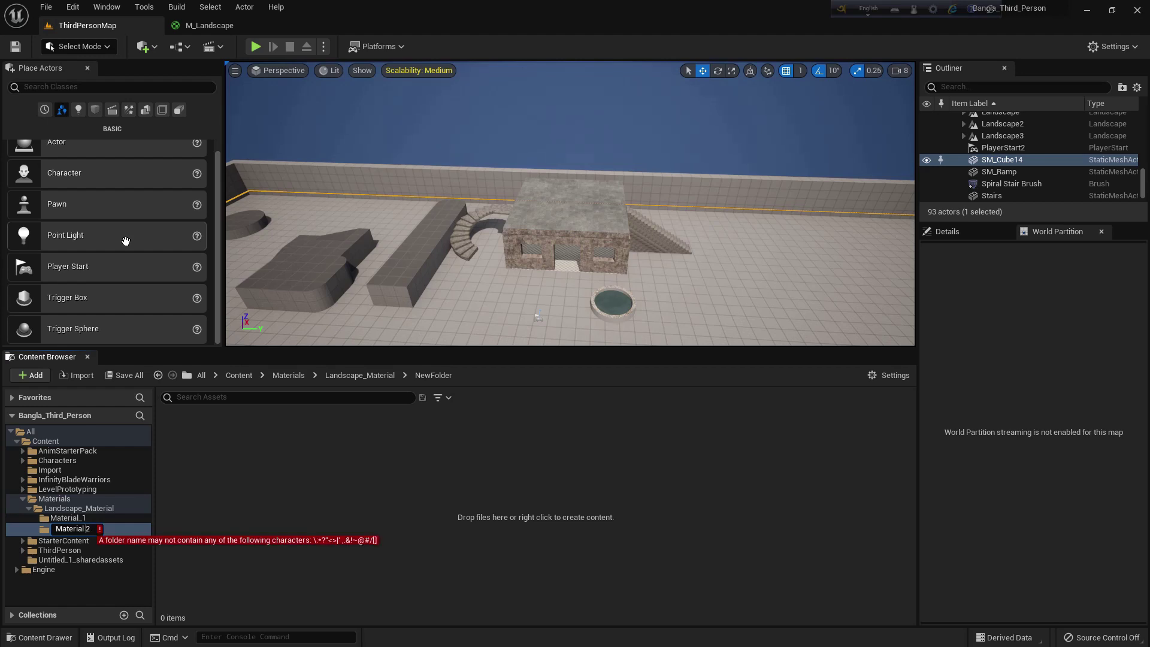
key("BackSpace")
type("_")
key("Return")
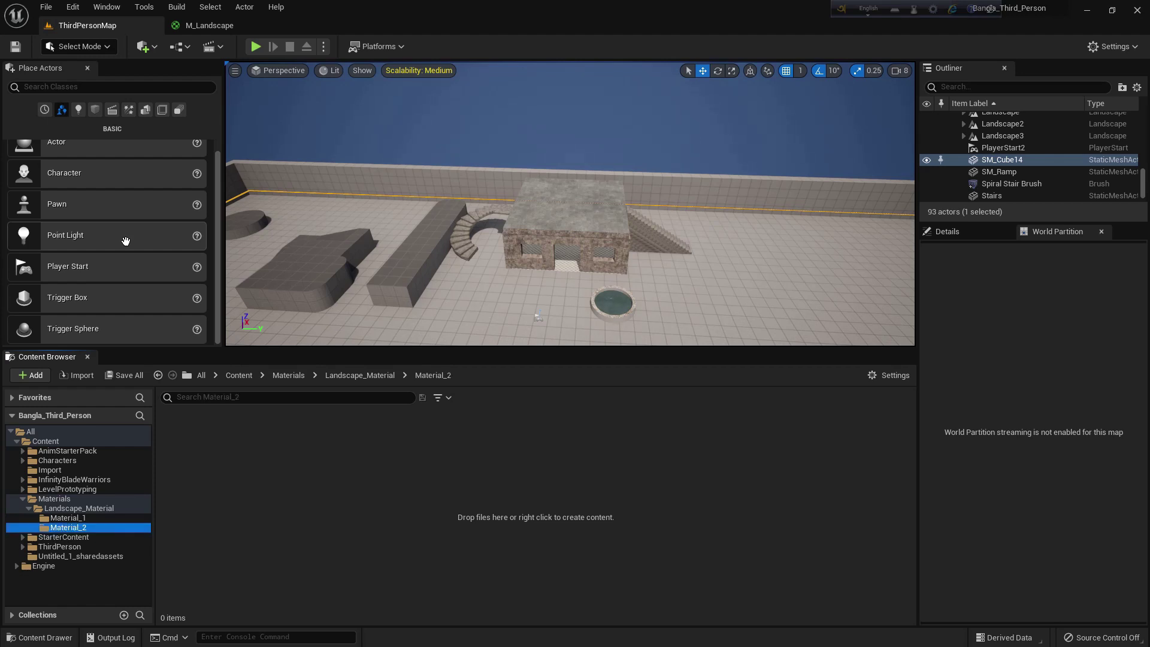
- Copy M_Landscape from Material_1 into the Material_2 folder and rename the copy M_Landscape_2
left_click(90, 518)
left_click_drag(190, 467, 79, 530)
left_click(126, 567)
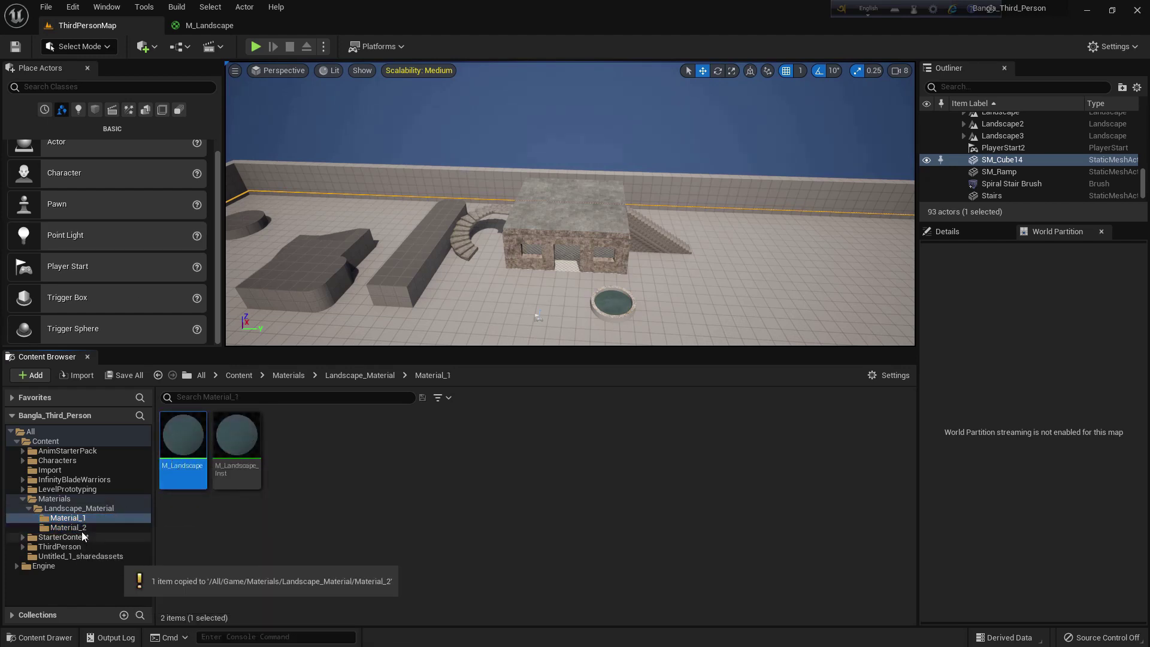
left_click(68, 527)
key("F2")
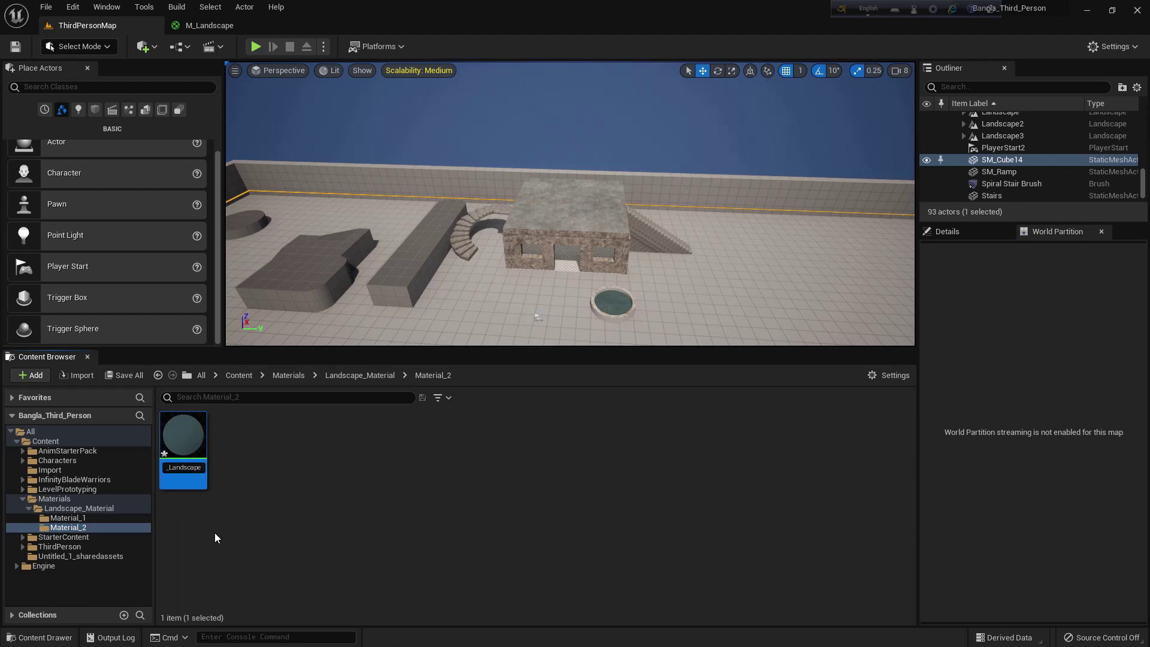
type("_2")
key("Return")
- Create a material function named Landscape2_MaterialFunction in the Material_2 folder
right_click(217, 538)
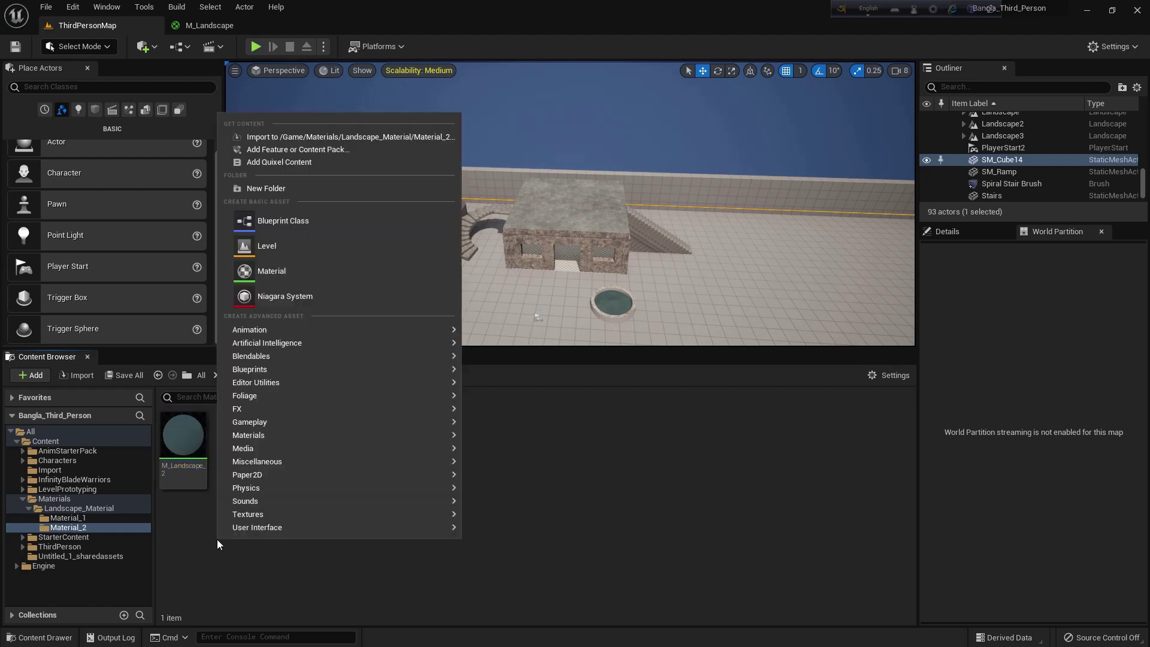
mouse_move(268, 436)
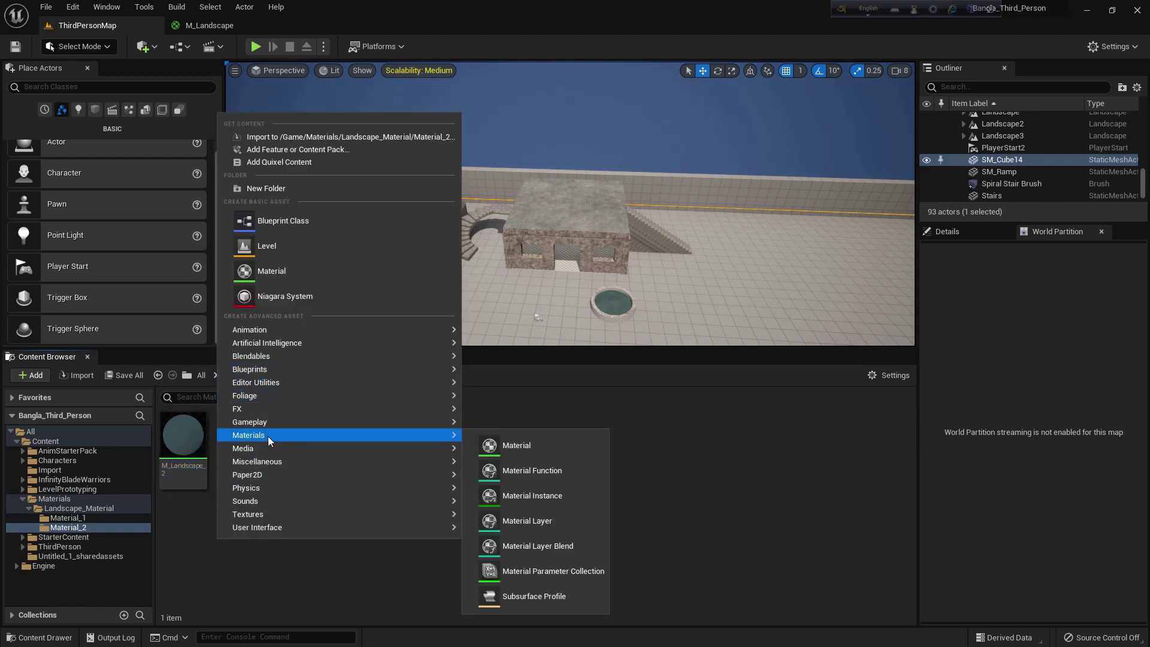
left_click(507, 471)
type("Land")
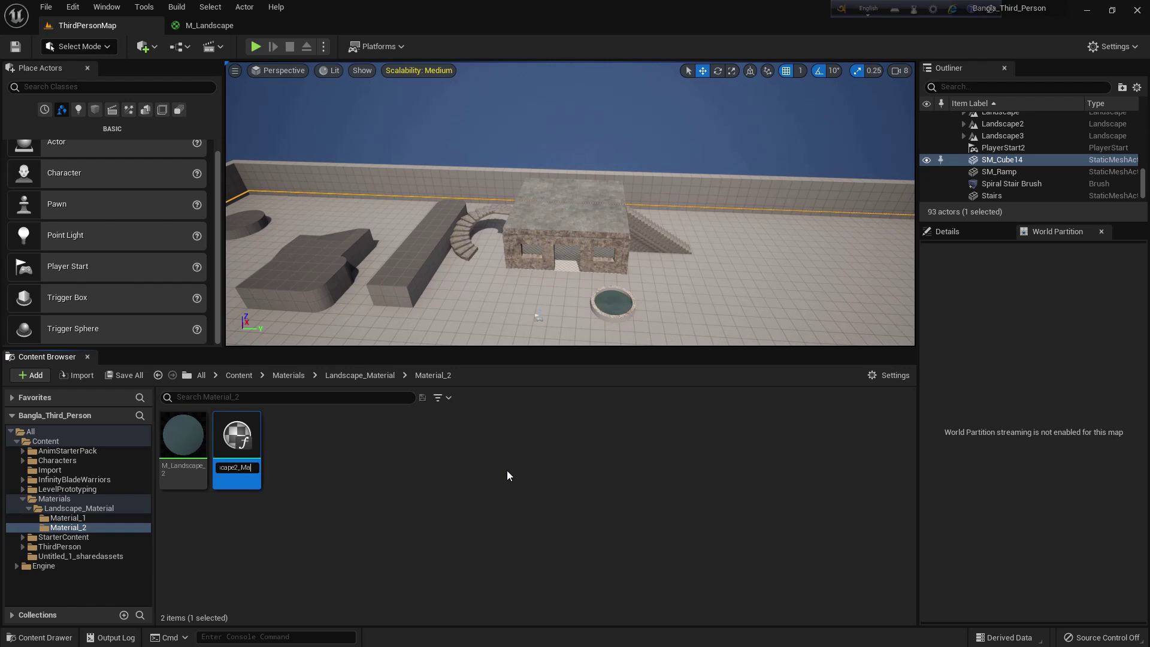
type("Function")
key("Return")
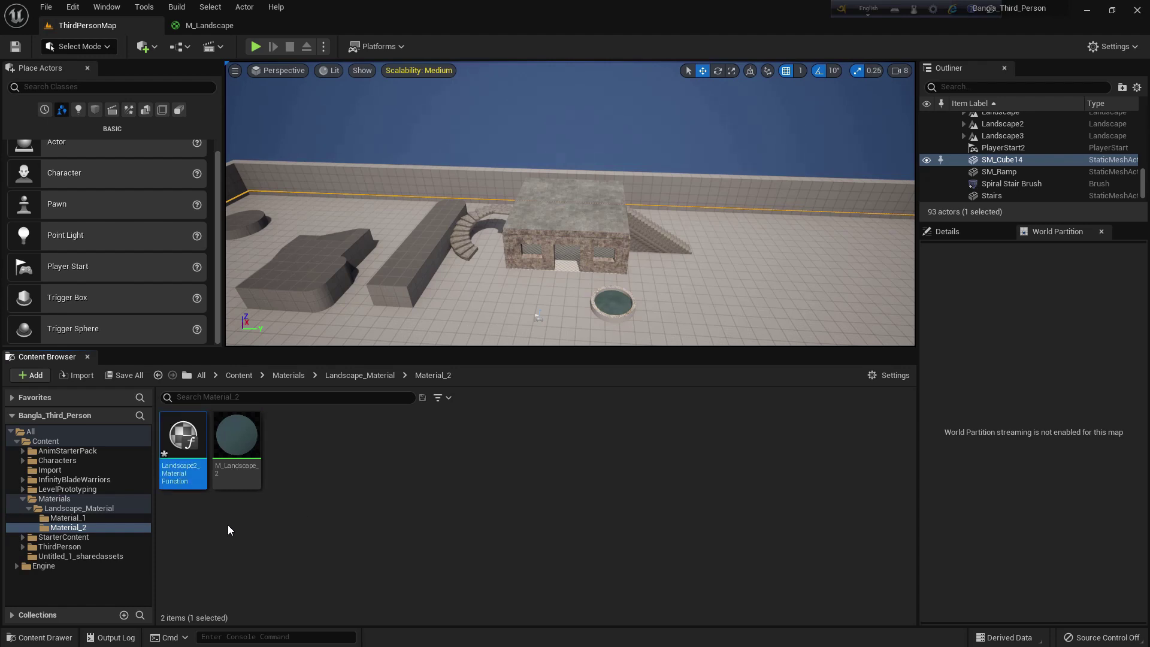
- Open Landscape2_MaterialFunction and add a MakeMaterialAttributes node feeding Output Result, placed before that output node
double_click(189, 483)
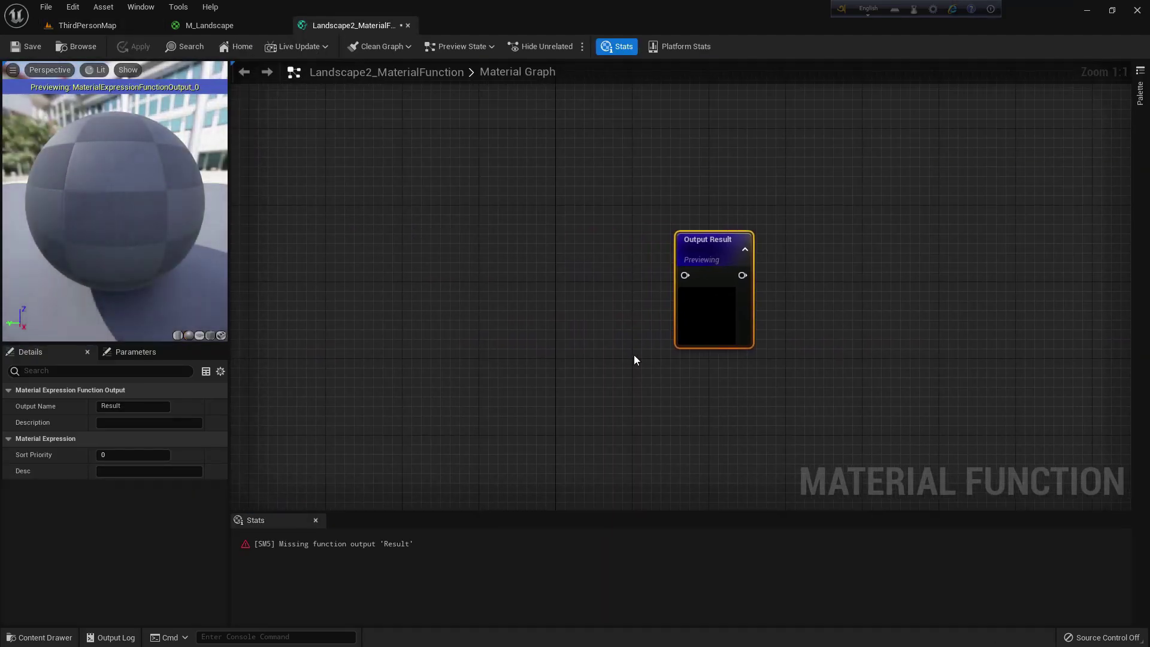
left_click_drag(685, 275, 560, 281)
type("make")
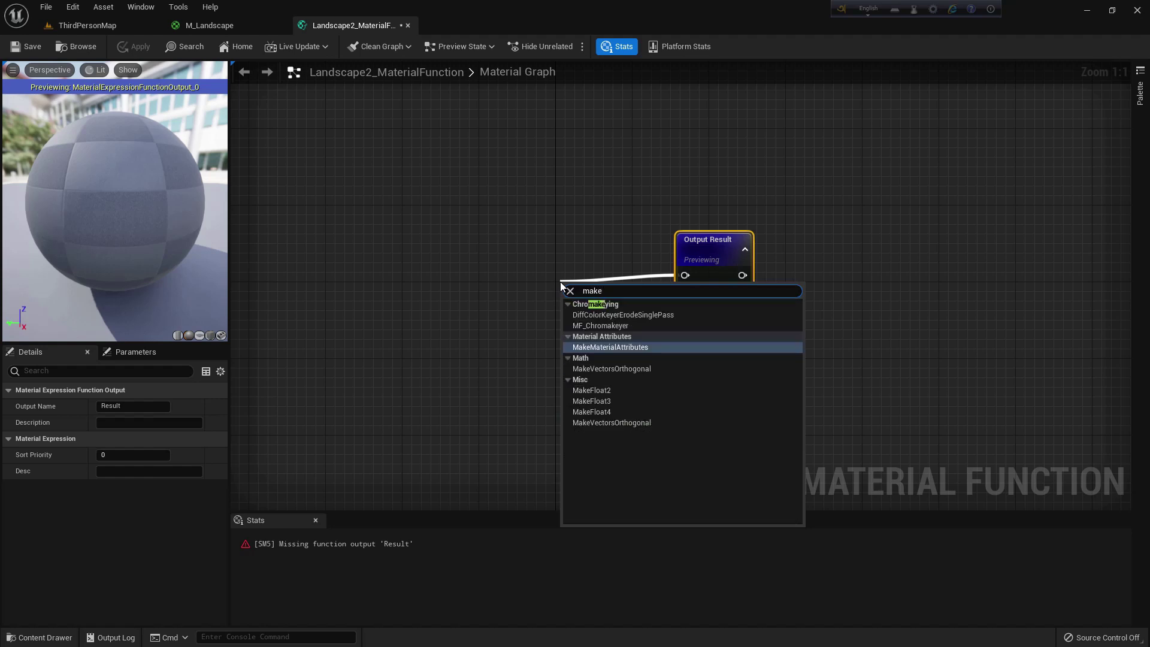
type(" materi")
key("Return")
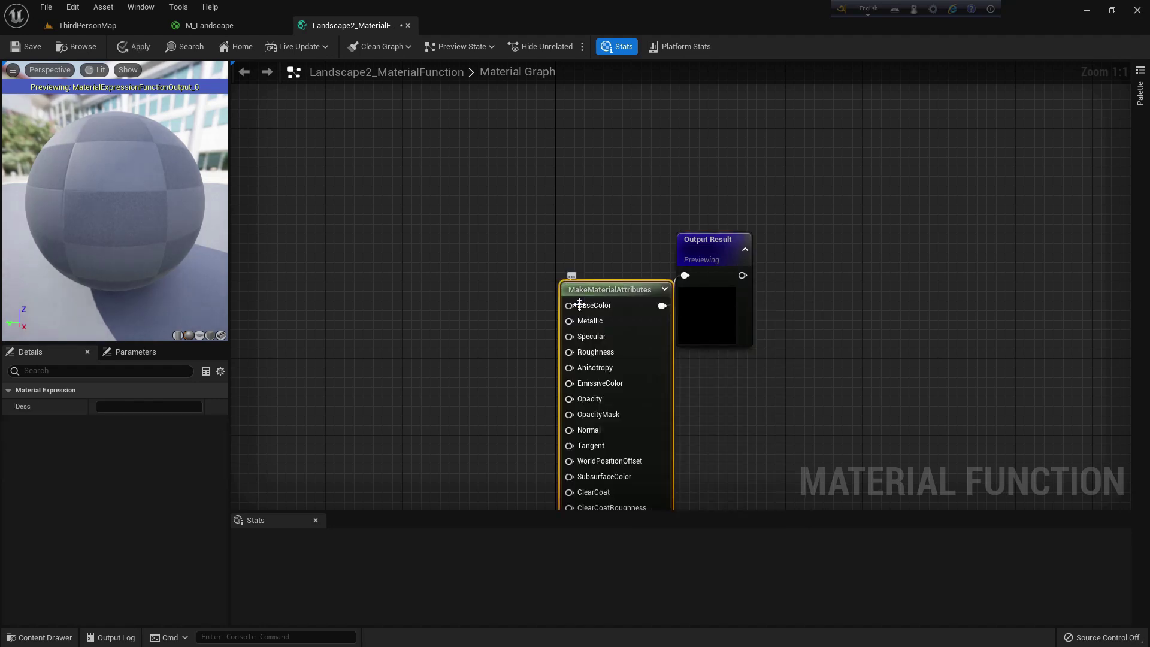
left_click_drag(610, 289, 556, 260)
right_click_drag(525, 192, 616, 152)
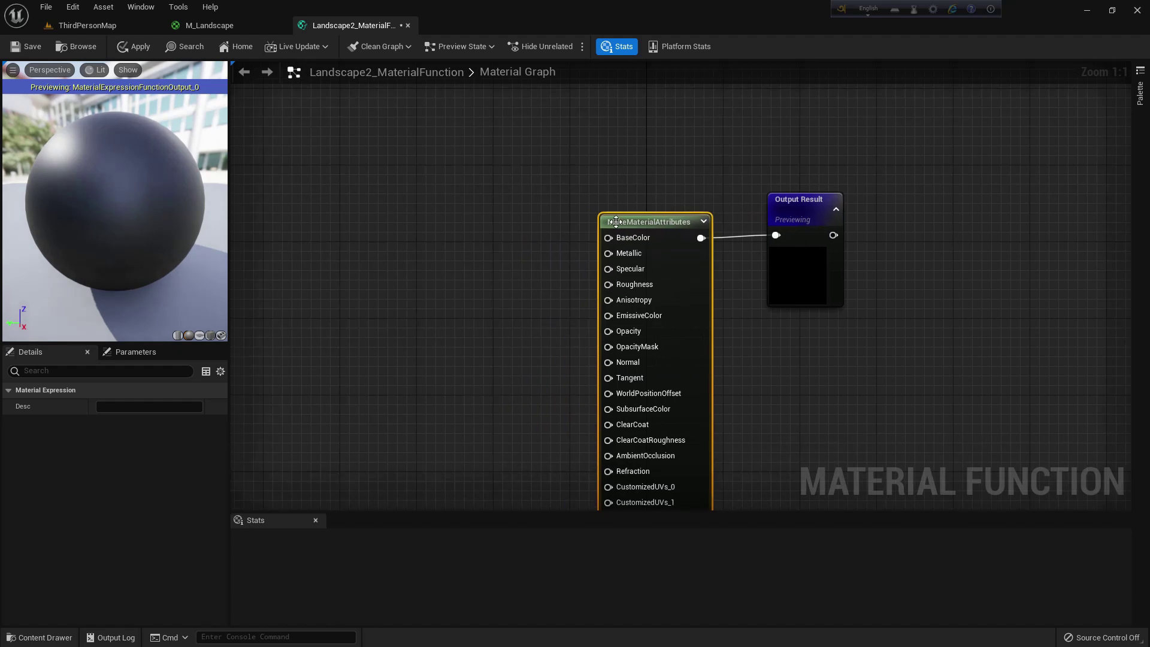
right_click_drag(591, 232, 639, 223)
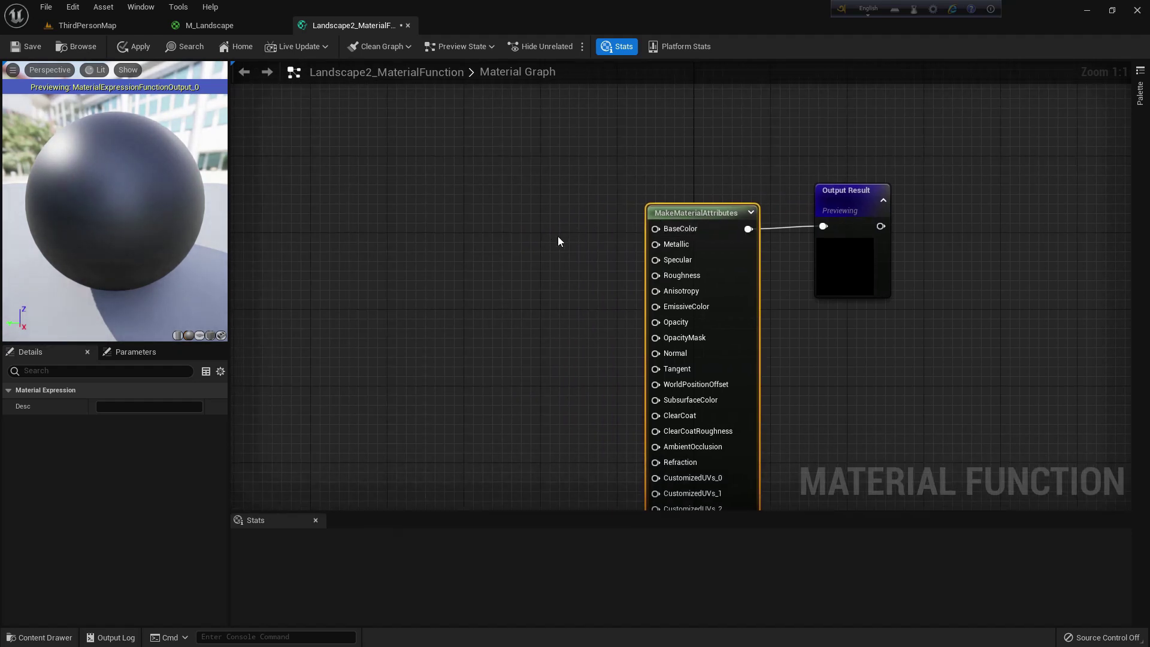
- Add a Texture Sample node and connect its RGB output to BaseColor on MakeMaterialAttributes
right_click(531, 242)
type("t")
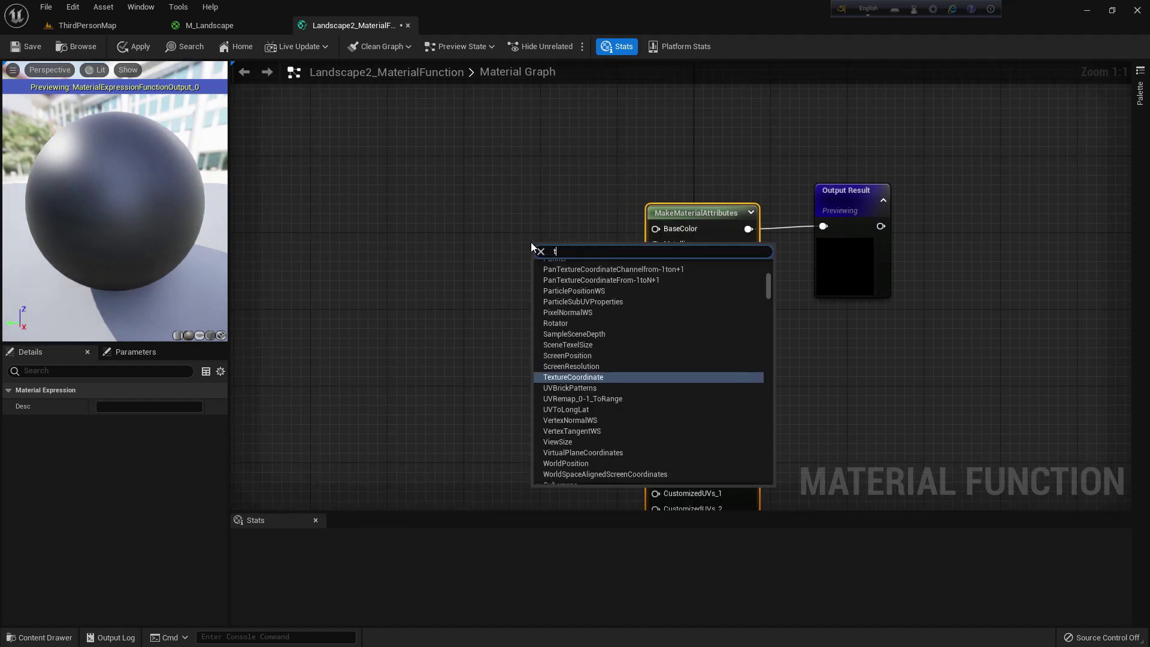
type("exture sam")
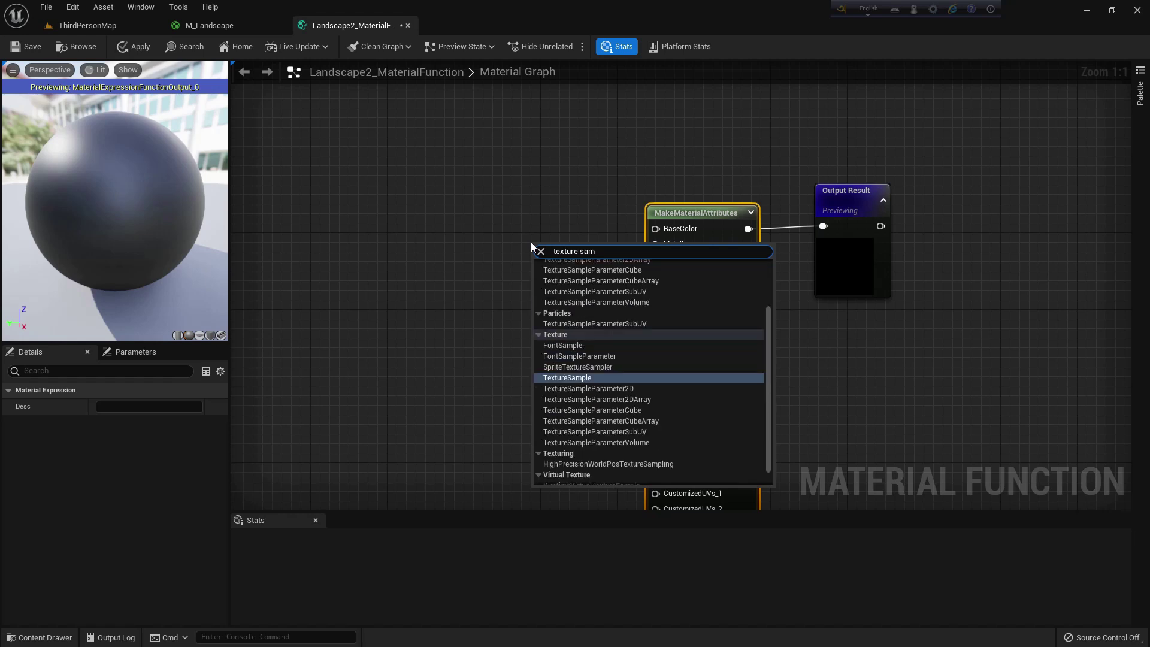
key("Return")
left_click_drag(592, 248, 664, 227)
right_click_drag(560, 390, 525, 311)
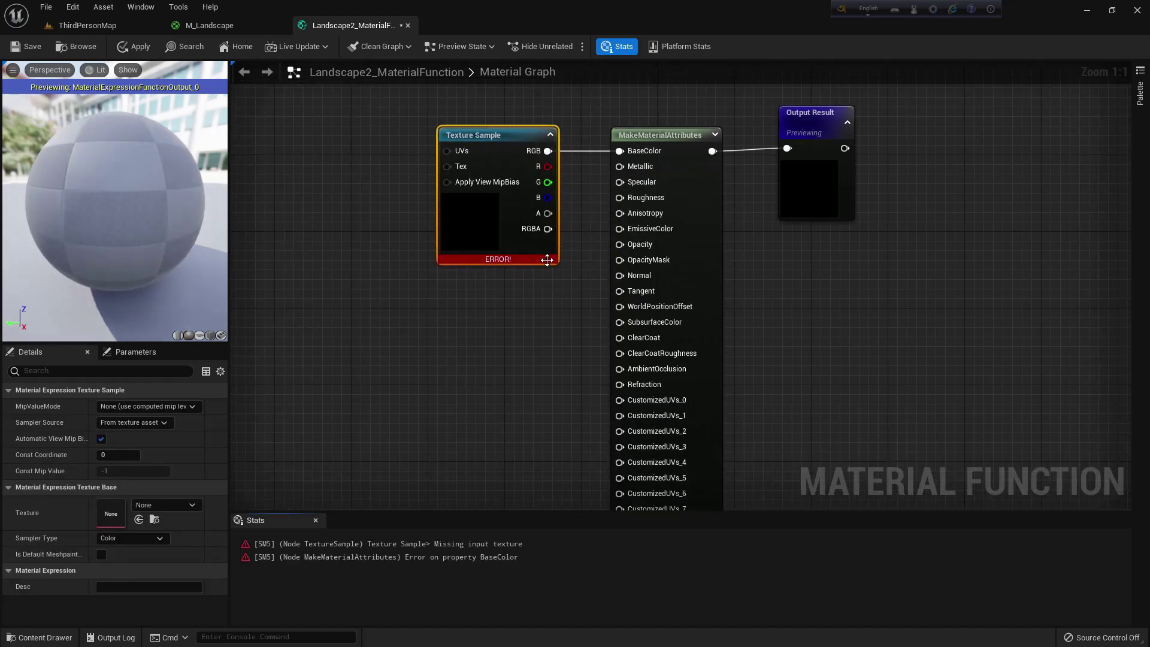
left_click(464, 347)
right_click_drag(465, 346, 514, 362)
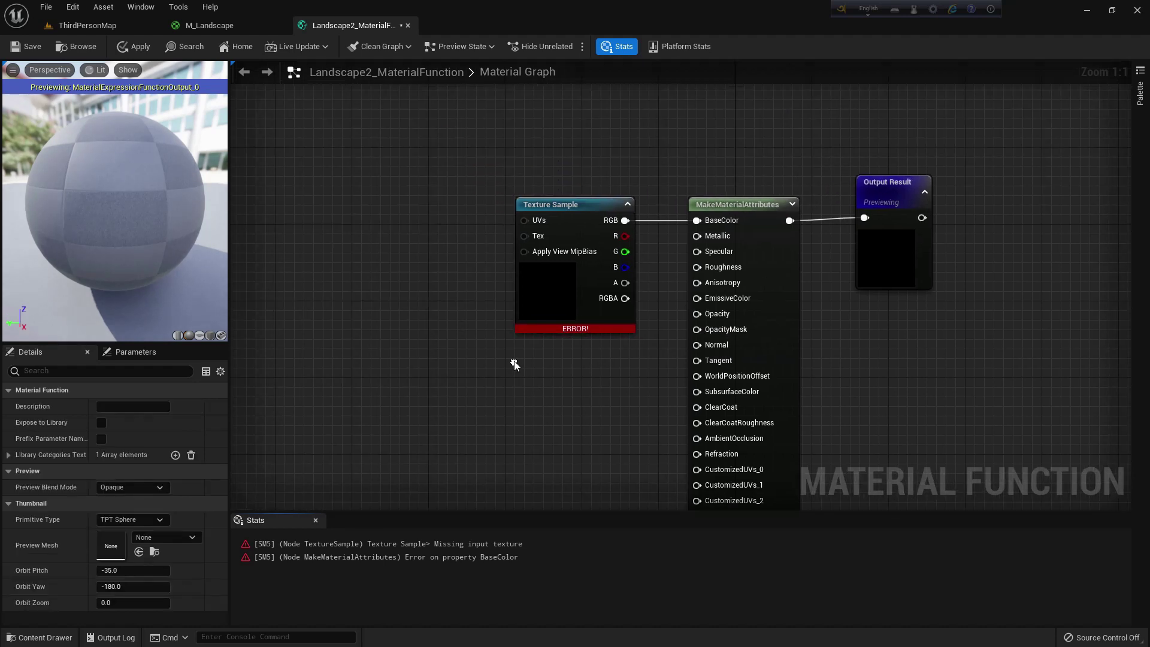
- Add a function input node connected to the Texture Sample's Tex pin and place it before the sampler
left_click_drag(524, 236, 458, 243)
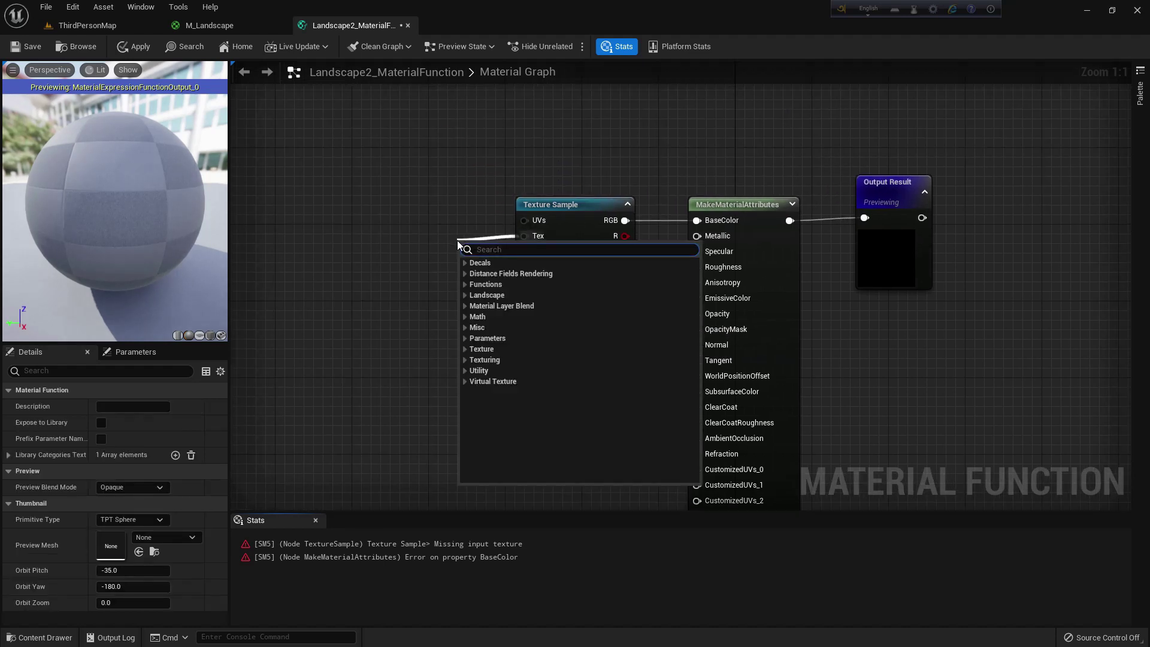
type("input")
key("Return")
left_click_drag(473, 293, 393, 272)
- Set the function input node's input name to BaseColor
left_click(133, 407)
type("Base Color")
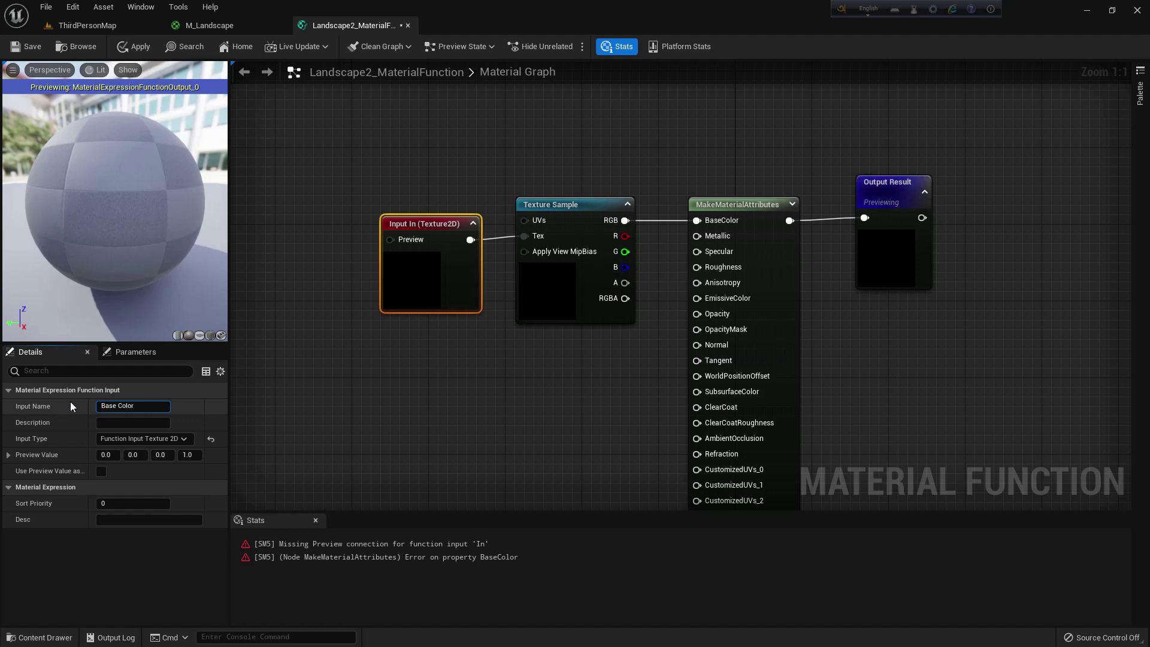
key("Left")
key("Left")
key("Left")
key("Left")
key("Left")
key("BackSpace")
key("Return")
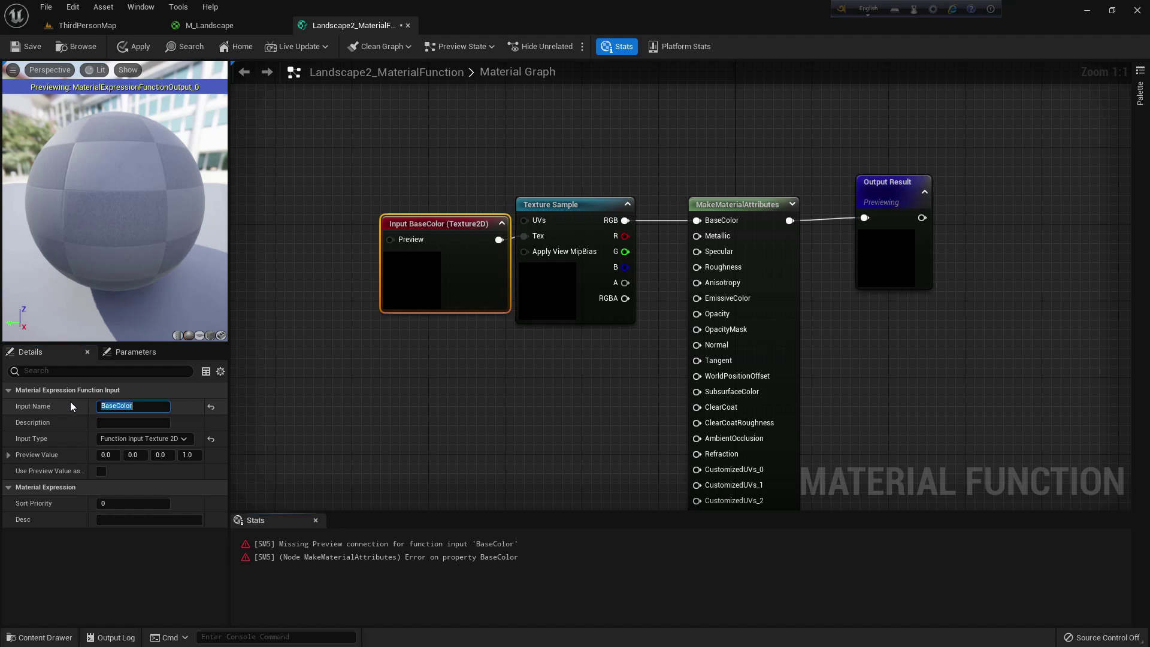
- Promote the BaseColor input's Preview pin to a parameter named Preview_1 and place the parameter node before it
right_click_drag(569, 348, 706, 357)
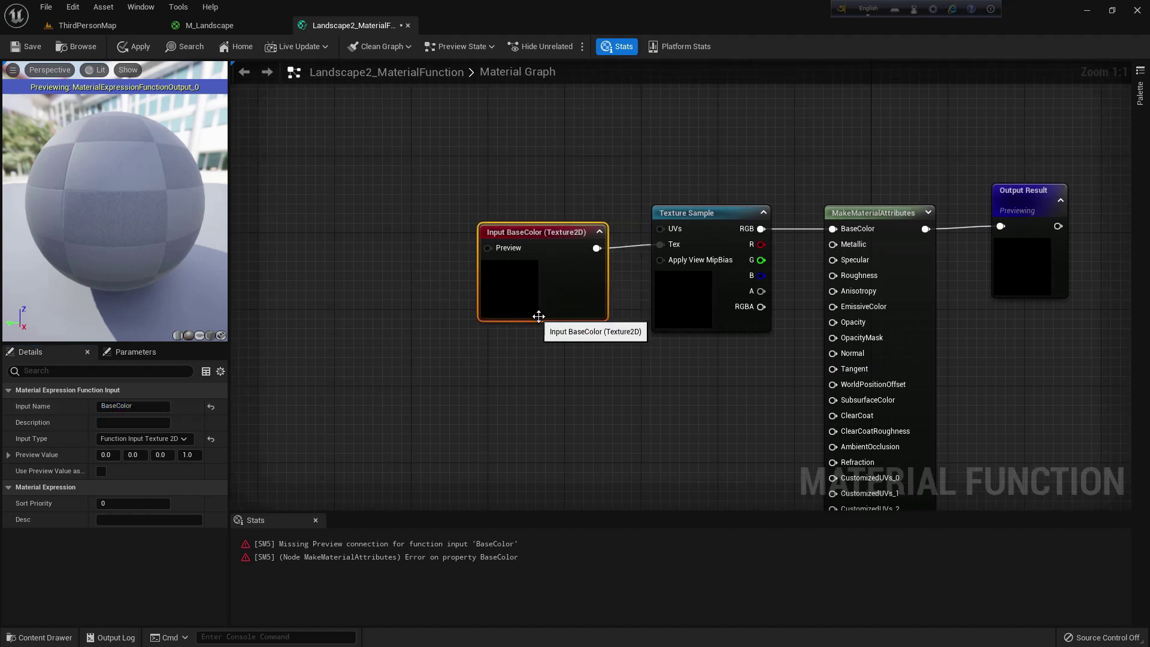
right_click_drag(543, 299, 585, 288)
right_click(568, 238)
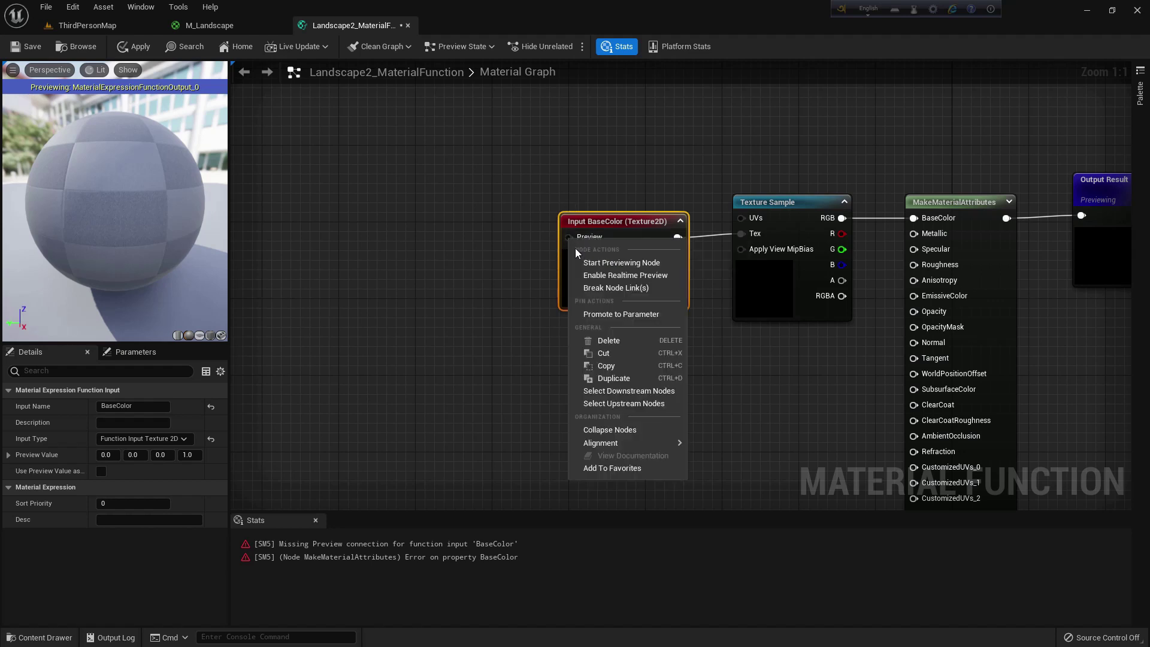
left_click(613, 313)
left_click_drag(535, 275, 442, 275)
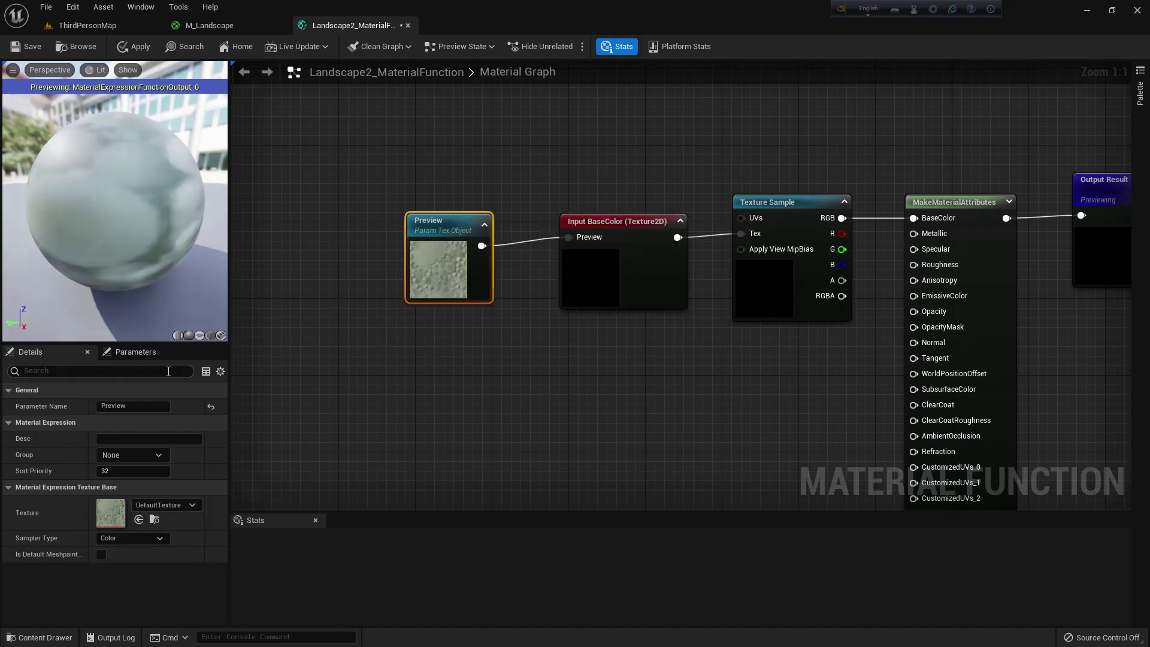
type("_1")
key("Return")
- Straighten the connections between the Preview_1, BaseColor input and Texture Sample nodes
left_click_drag(760, 353, 473, 240)
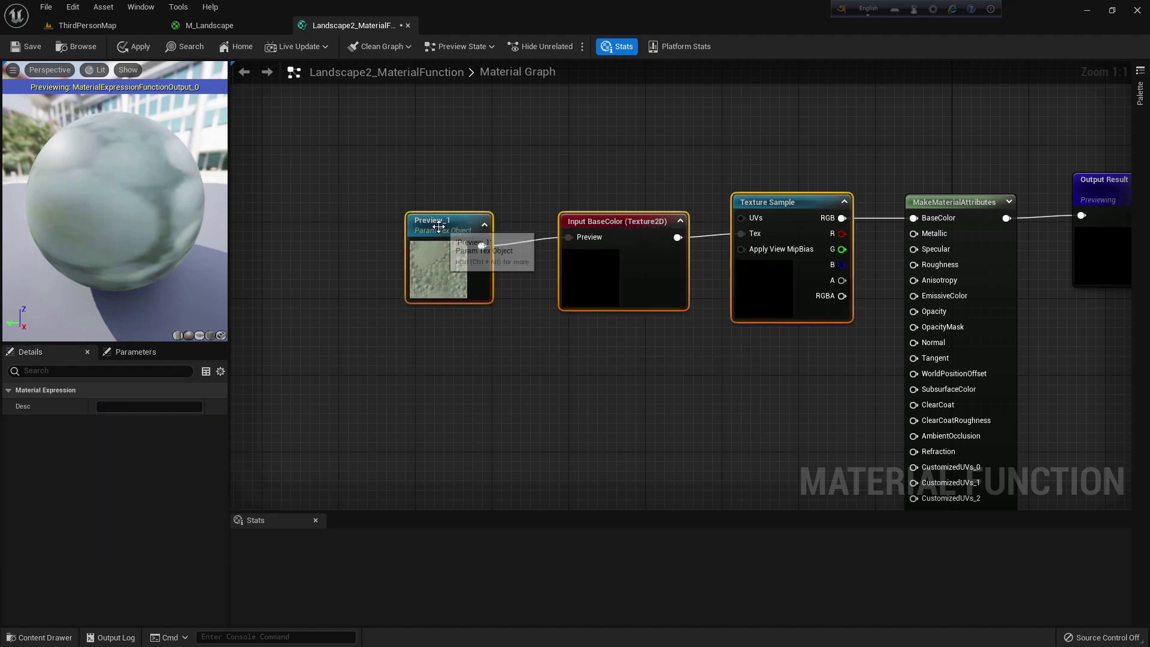
right_click(444, 230)
mouse_move(534, 462)
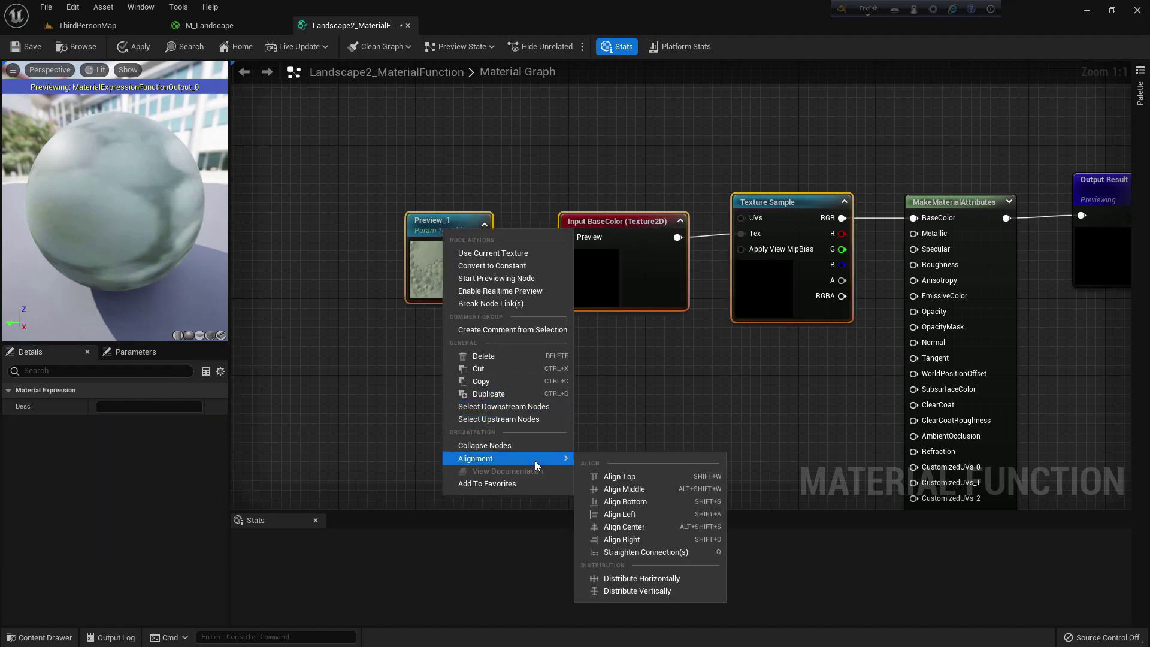
left_click(650, 552)
right_click_drag(769, 411, 663, 407)
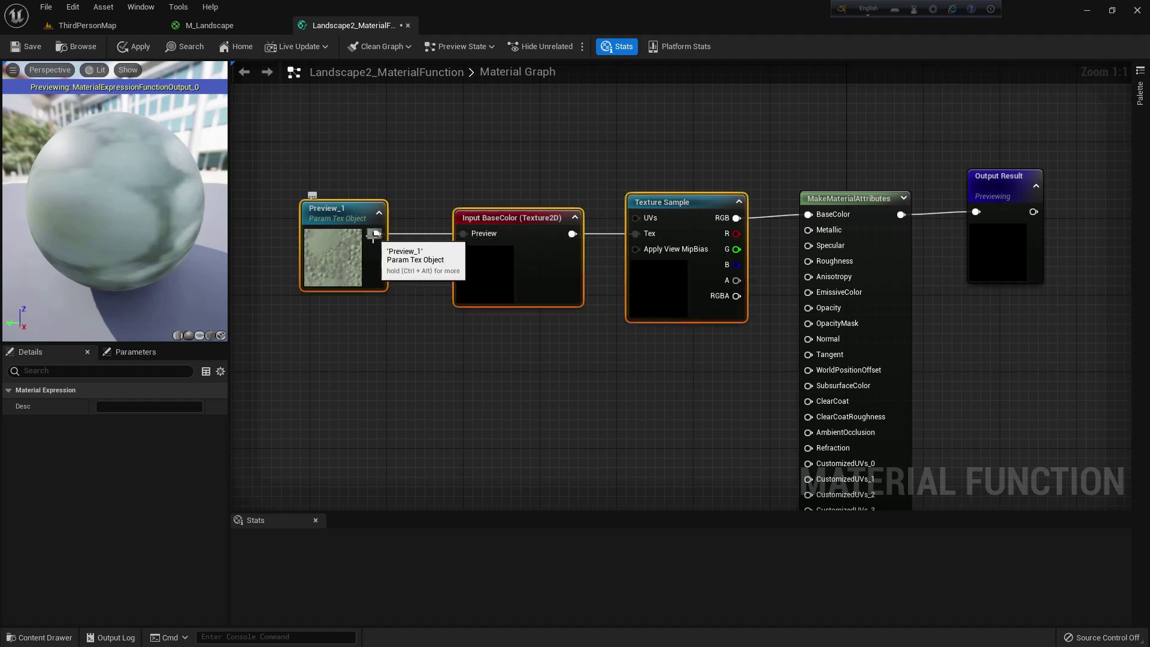
- Shift the BaseColor input node closer to Preview_1 and straighten the connections across the whole node chain up to Output Result
left_click(545, 374)
left_click_drag(473, 281, 428, 276)
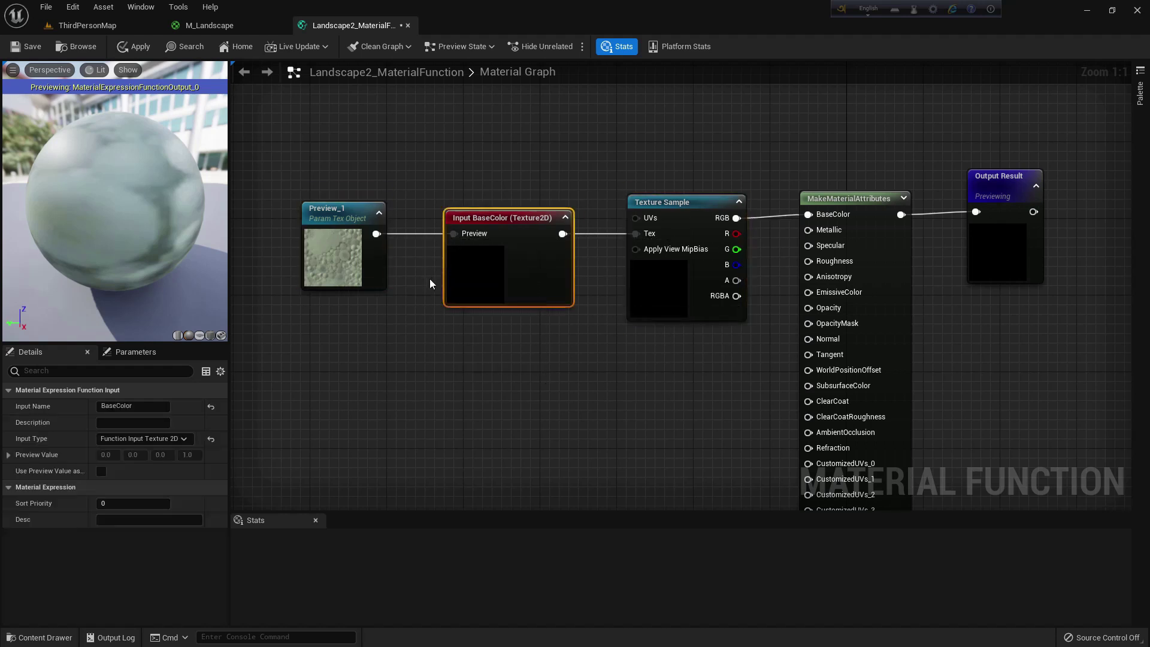
left_click(524, 338)
left_click_drag(329, 146, 1069, 273)
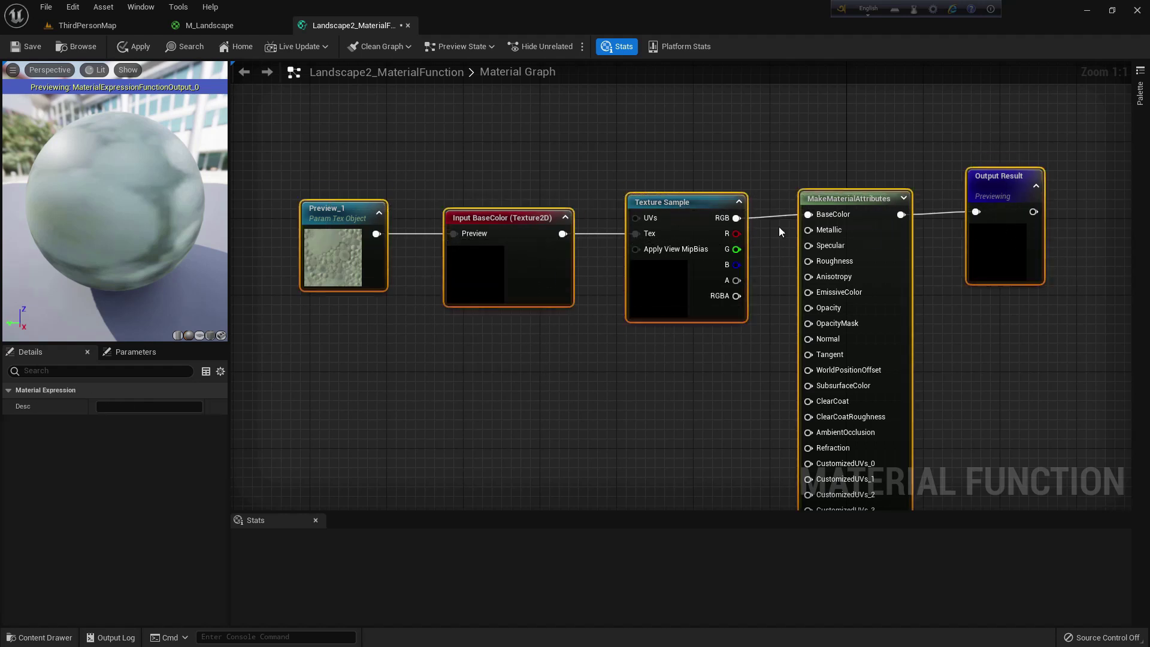
right_click(518, 217)
mouse_move(635, 422)
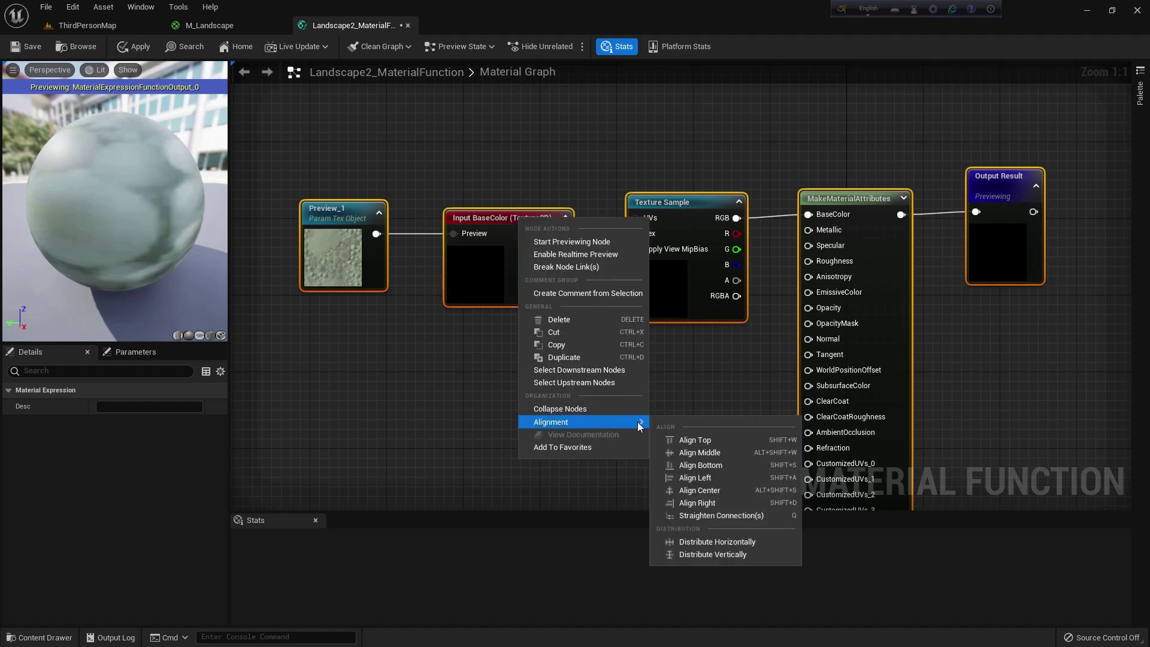
left_click(728, 512)
left_click(659, 385)
right_click_drag(648, 377, 610, 290)
- Duplicate the Preview_1, BaseColor input and Texture Sample nodes below the originals and straighten the copies' connections
left_click_drag(646, 311, 321, 206)
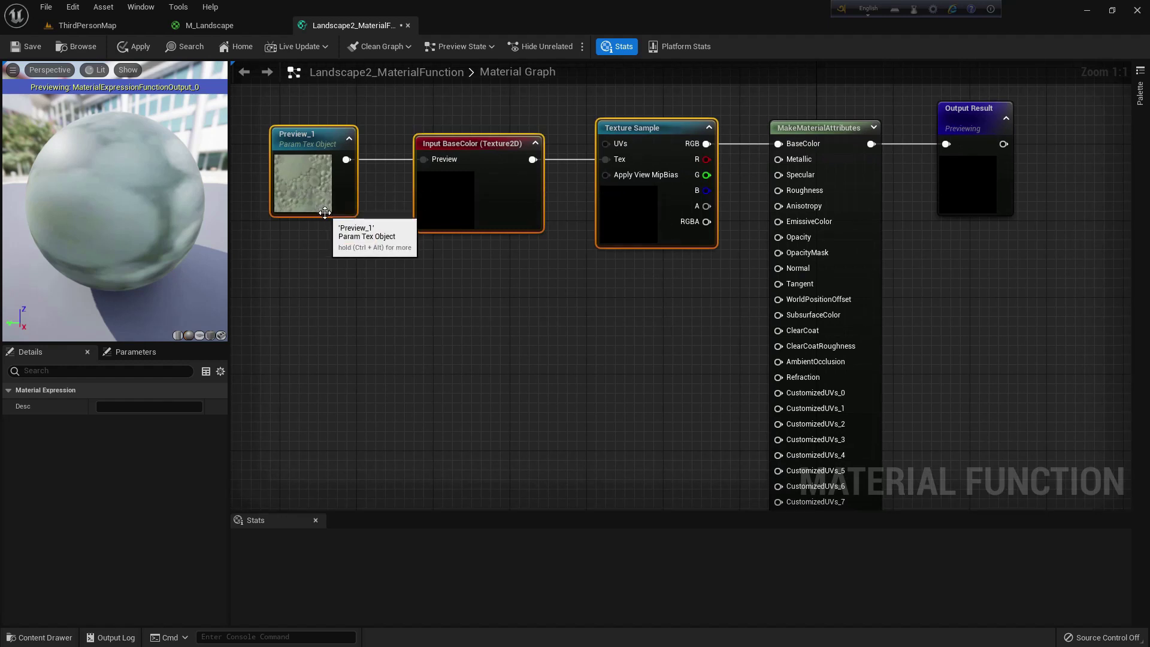
key("ctrl+c")
left_click(354, 316)
key("ctrl+v")
right_click_drag(429, 329, 442, 286)
left_click_drag(431, 294, 509, 291)
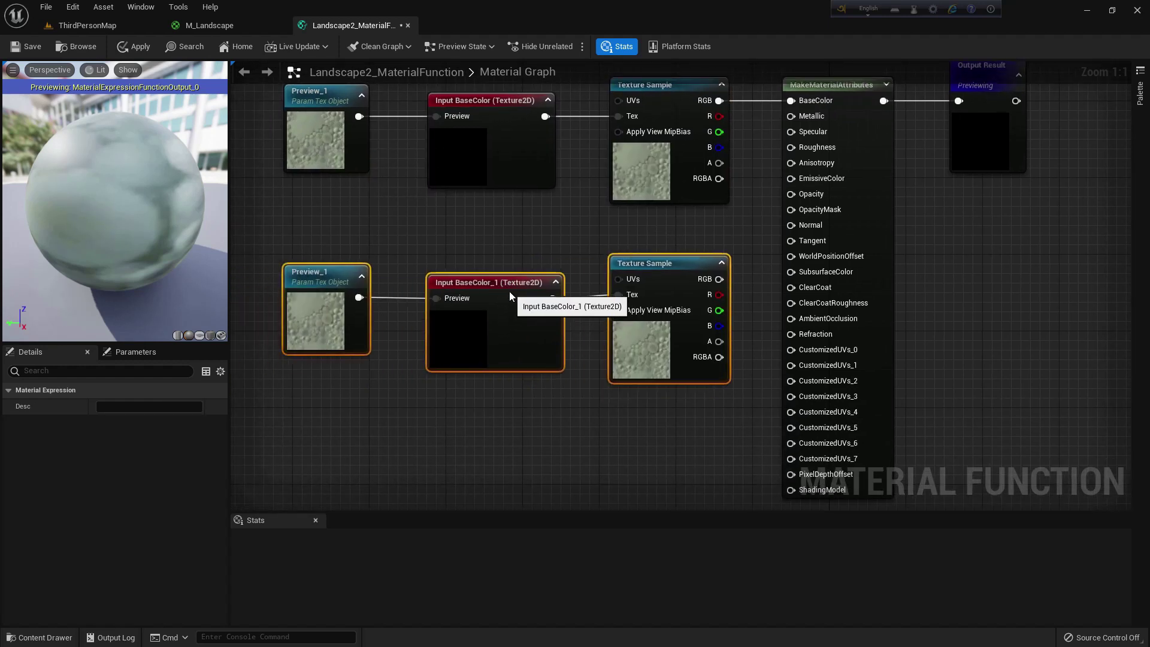
right_click(479, 291)
mouse_move(605, 497)
left_click(668, 588)
right_click_drag(607, 410, 571, 384)
- Set the duplicated function input node's input name to Normal
left_click(459, 303)
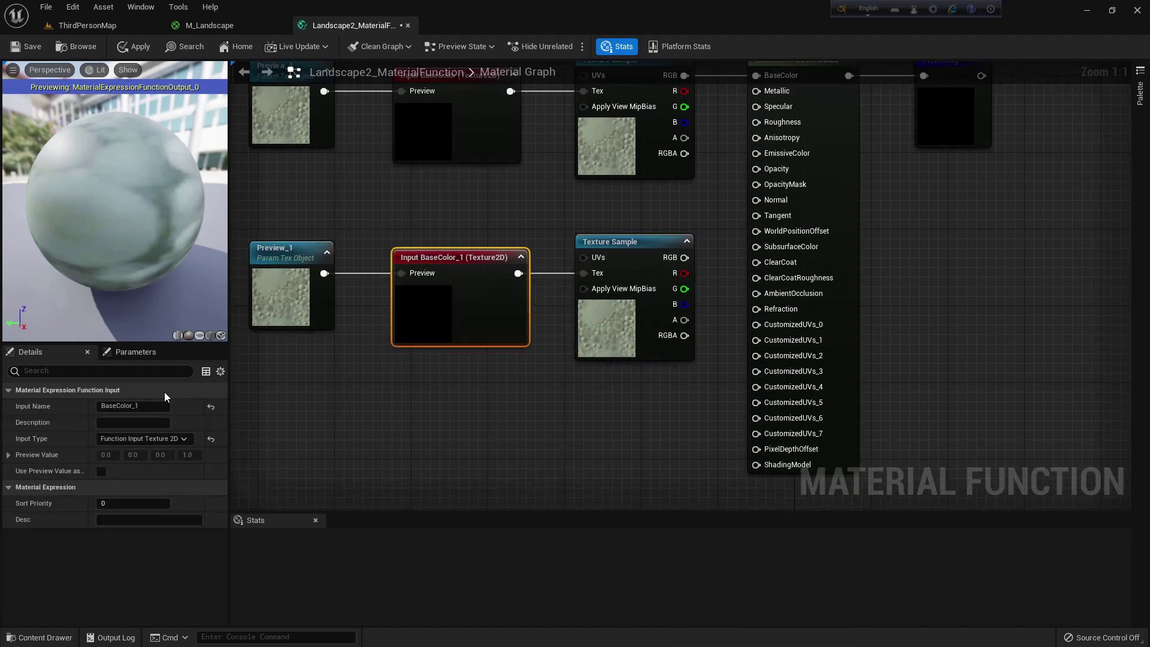
left_click(148, 406)
type("Normal")
key("Return")
- Rename the texture parameter feeding the Normal input to Preview_2
left_click(287, 273)
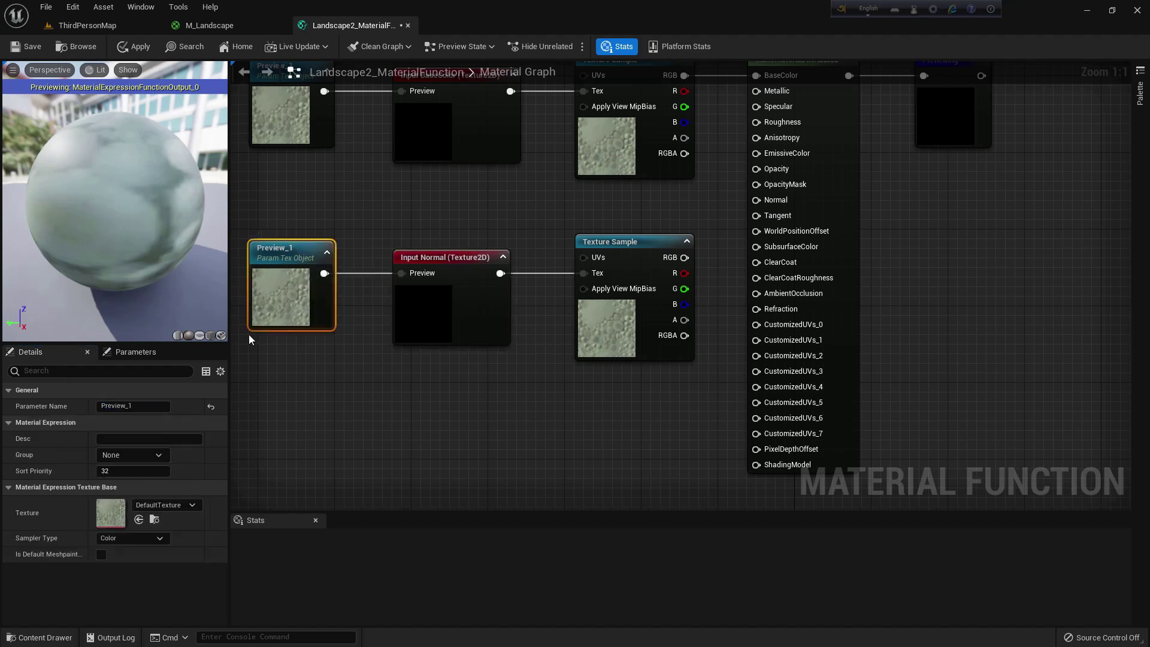
right_click_drag(298, 208, 312, 288)
left_click(157, 407)
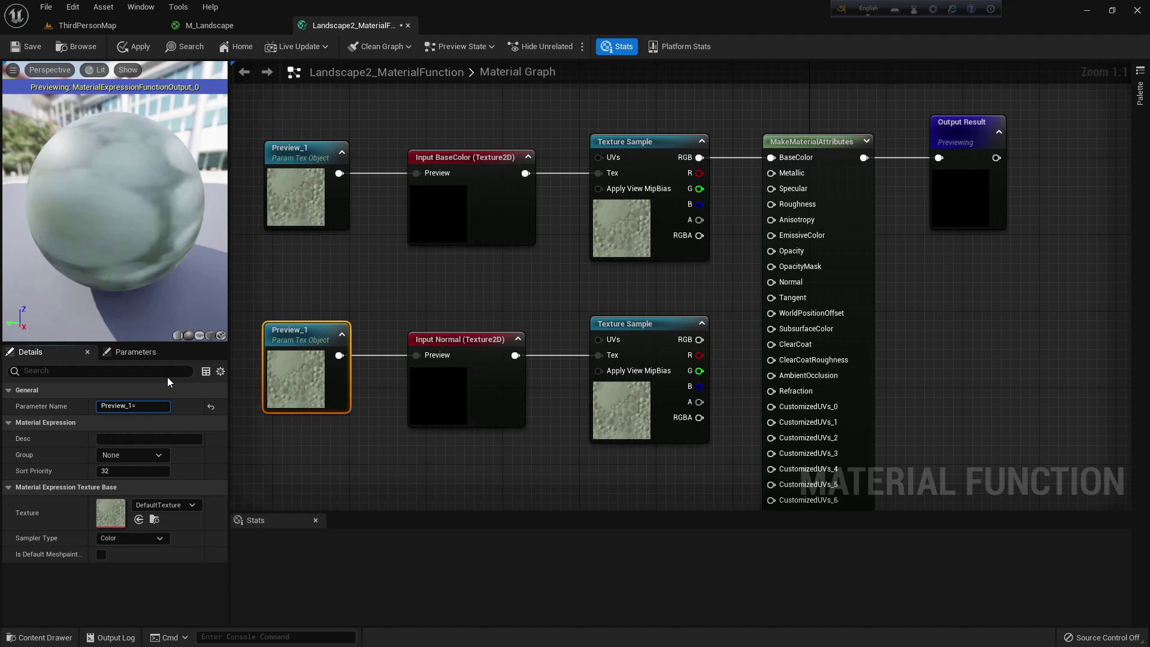
type("2")
key("Return")
- Connect the lower Texture Sample's RGB output to Normal on MakeMaterialAttributes and save the material function
right_click_drag(703, 355, 646, 337)
left_click_drag(642, 322, 714, 265)
right_click_drag(623, 323, 718, 311)
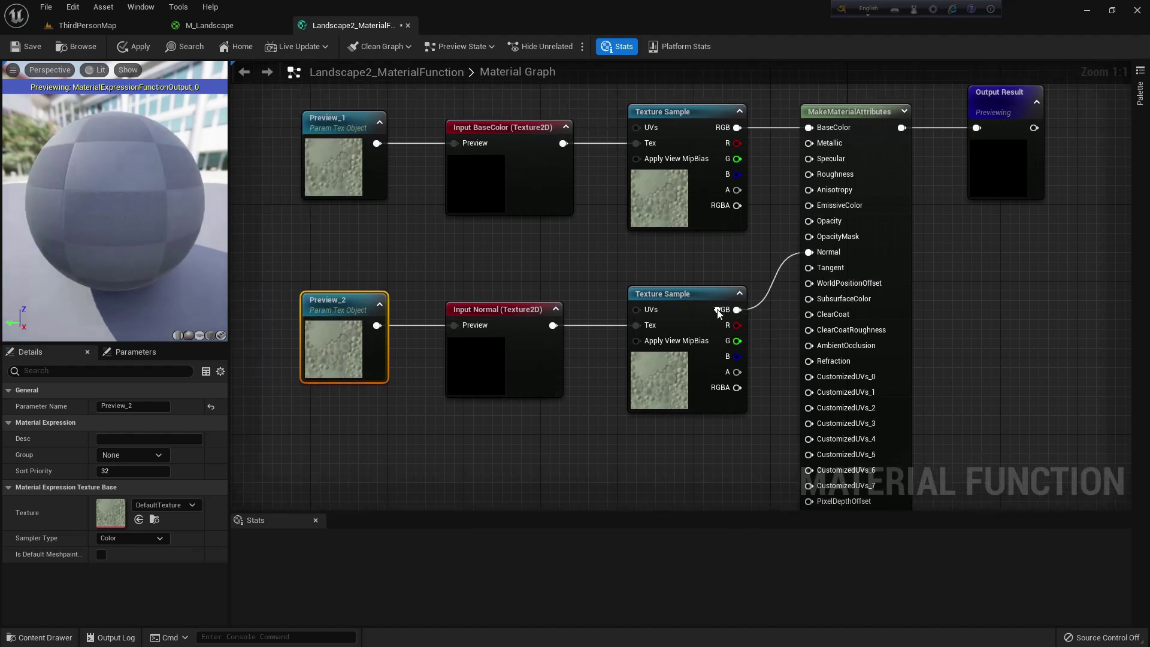
left_click(27, 46)
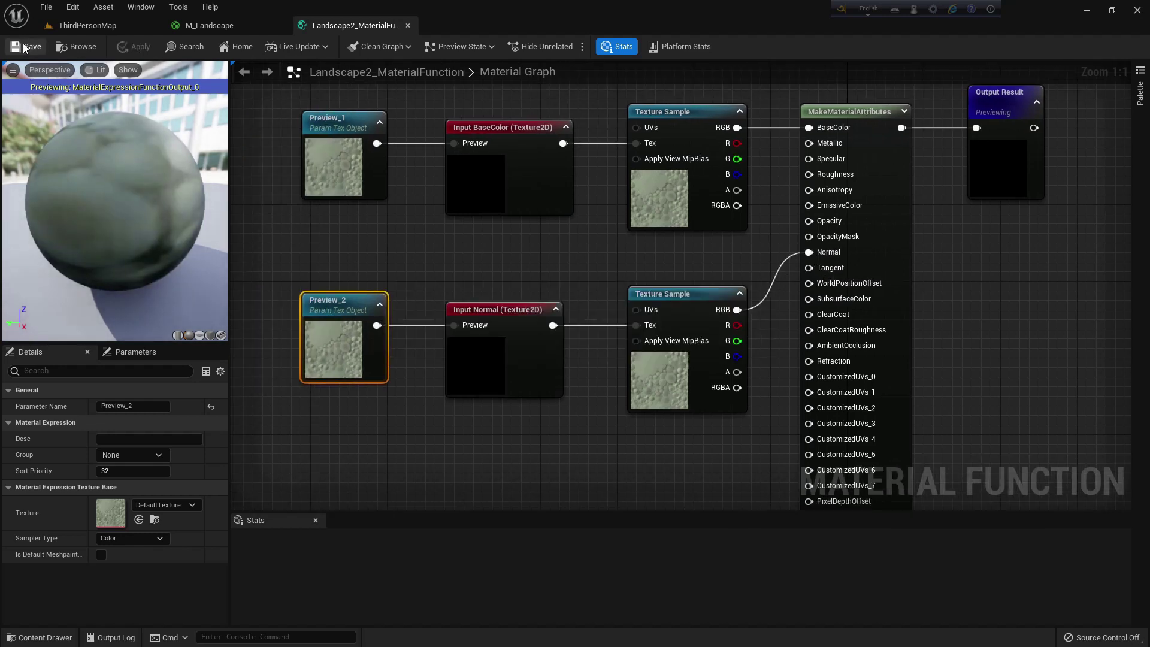
- Close the M_Landscape editor and open the M_Landscape_2 material
left_click(109, 26)
left_click(278, 26)
left_click(285, 490)
double_click(236, 437)
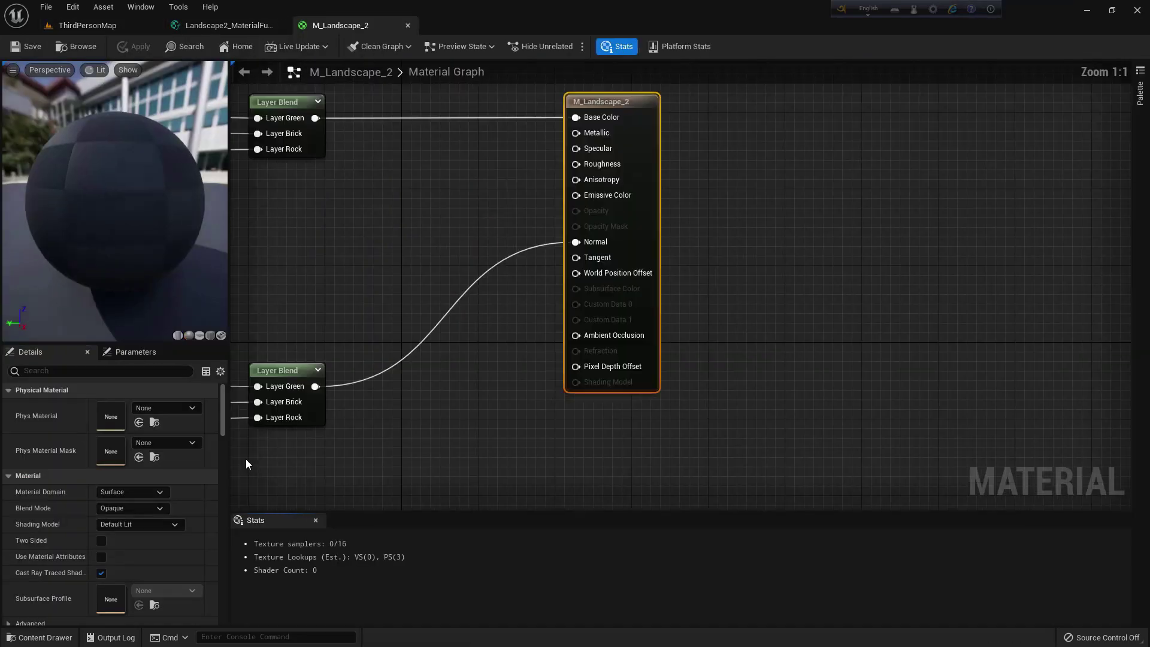
- Delete the Layer Blend feeding Normal and all nodes upstream of both blends, keeping only the Base Color Layer Blend
scroll(497, 319, "down", 5)
right_click_drag(472, 341, 622, 187)
left_click_drag(641, 364, 358, 281)
key("Delete")
left_click_drag(498, 293, 303, 134)
key("Delete")
right_click_drag(439, 167, 463, 224)
scroll(467, 225, "up", 3)
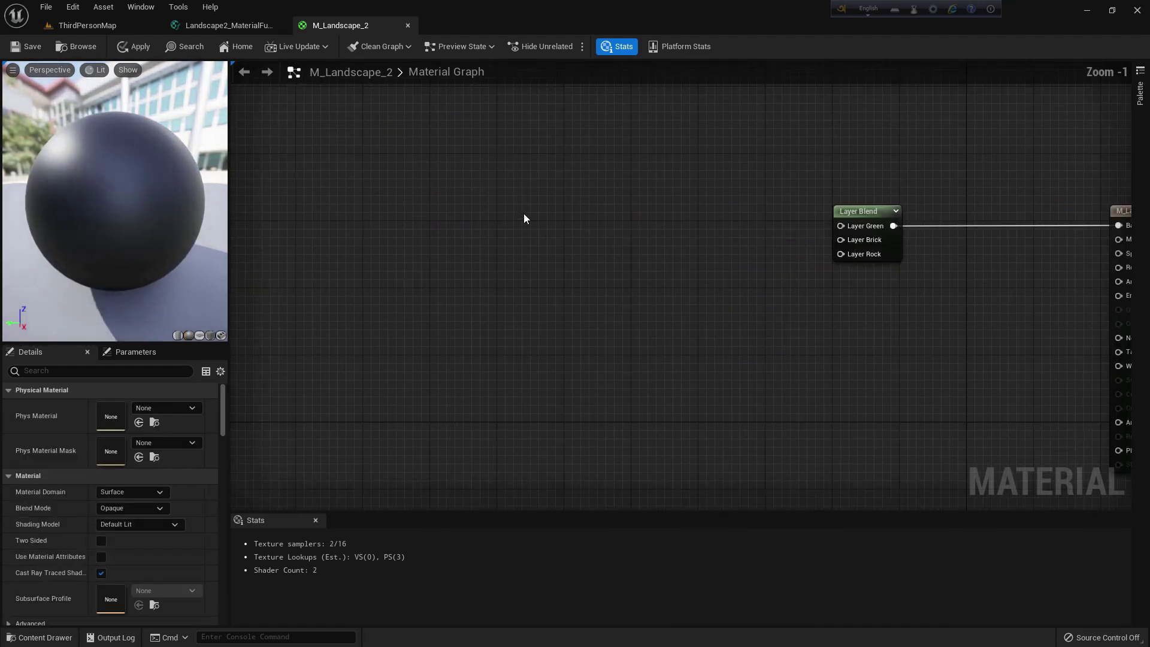
scroll(749, 192, "up", 2)
- Add a fourth layer named Blend_Auto to the Layer Blend node with a preview weight of 1.0
left_click(755, 203)
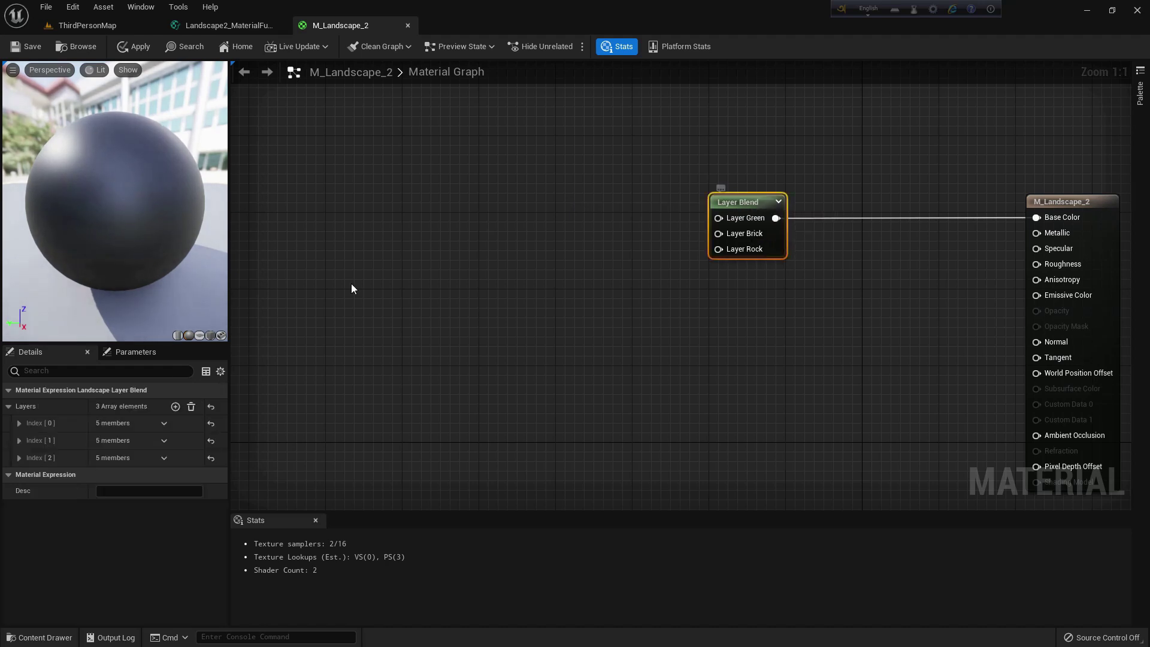
left_click(175, 406)
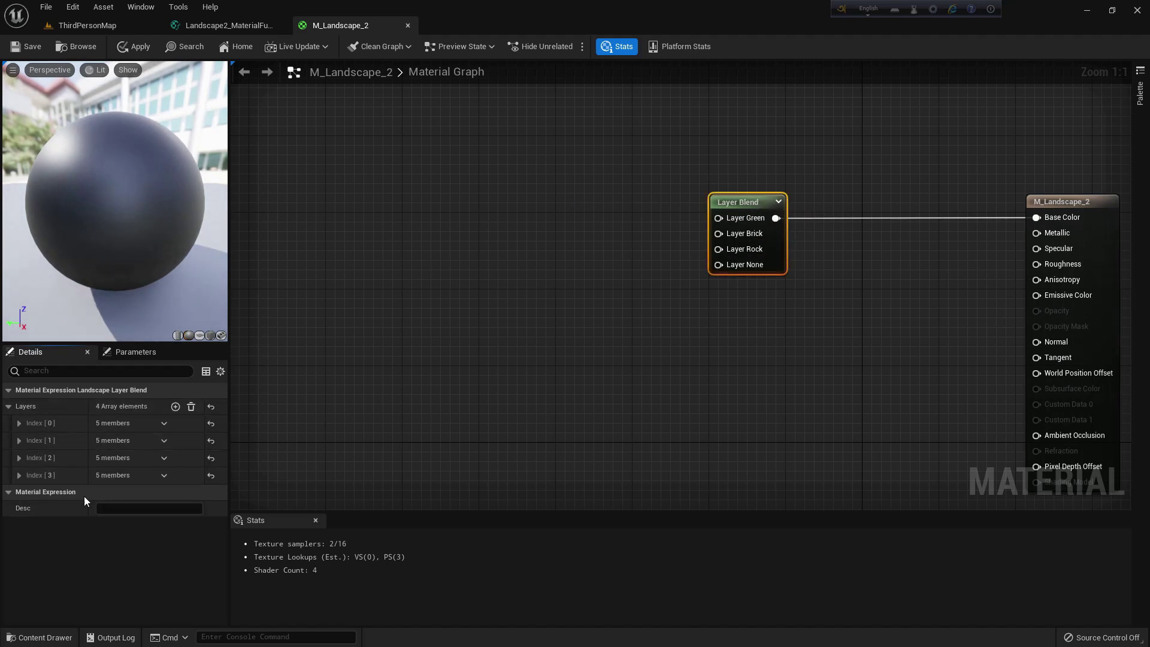
left_click(19, 476)
left_click_drag(132, 495, 62, 492)
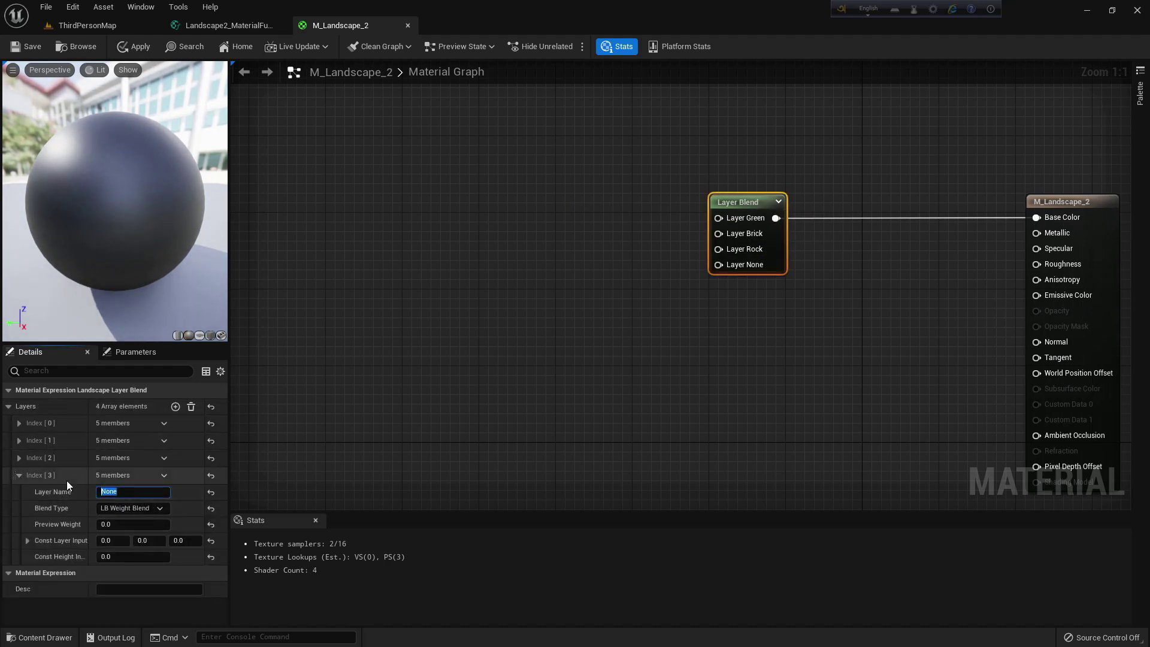
type("Blend_Auto")
key("Return")
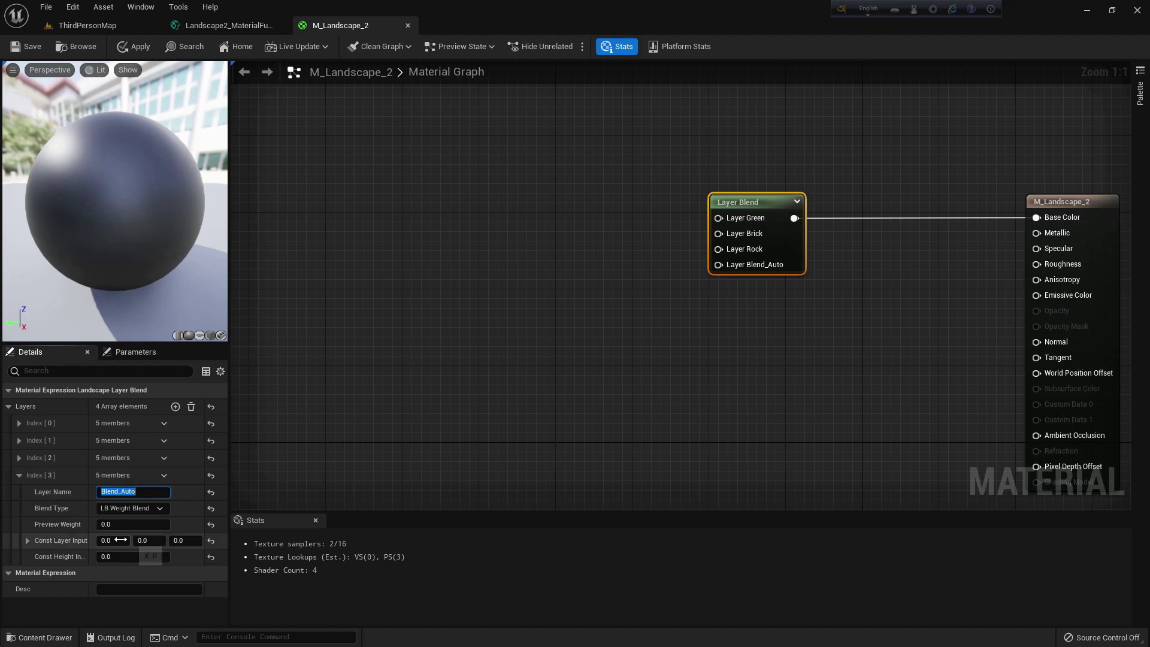
left_click(116, 522)
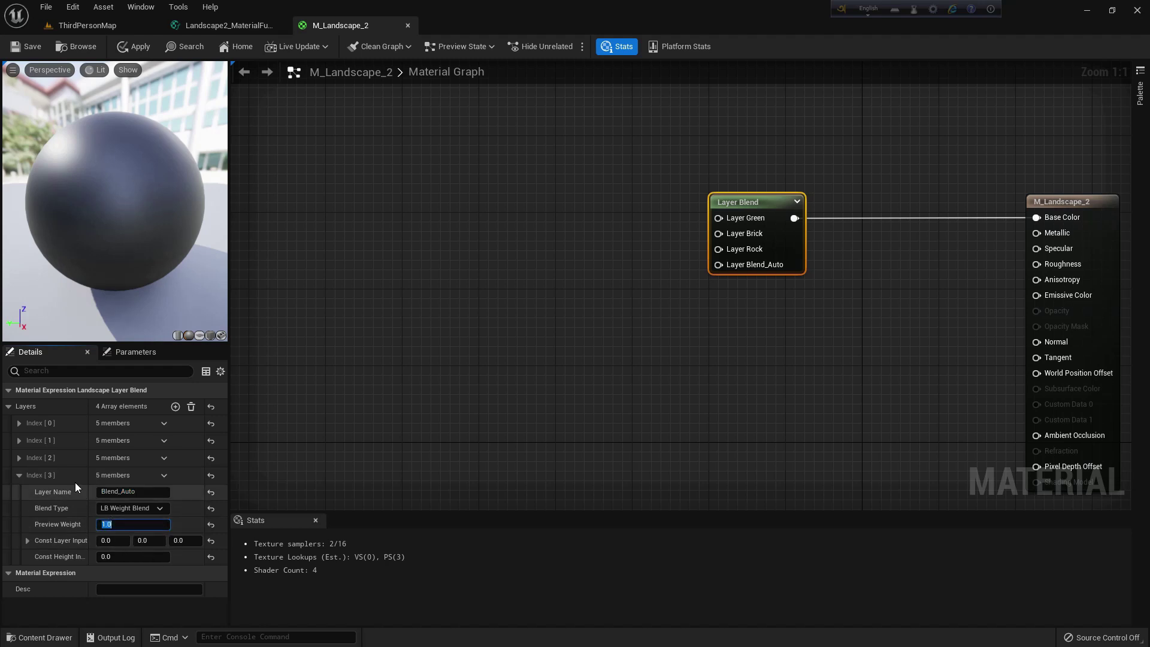
- Check the other layers' settings and move the Blend_Auto layer to the first position in the Layer Blend's list
left_click(20, 458)
left_click(19, 441)
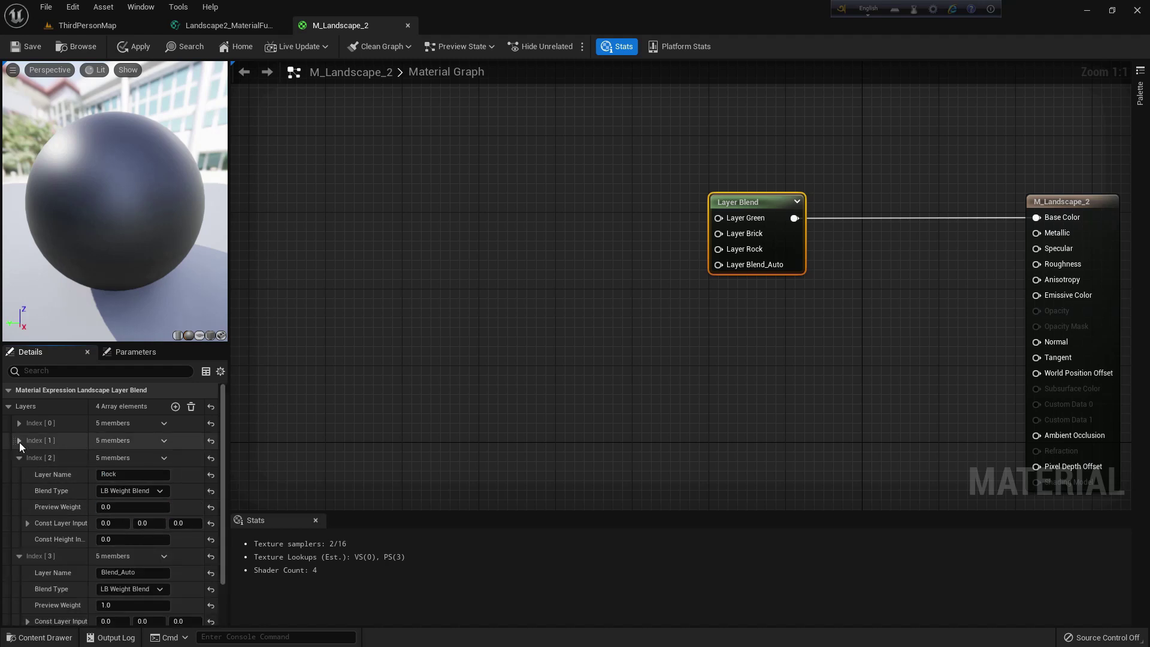
left_click(20, 423)
left_click(20, 422)
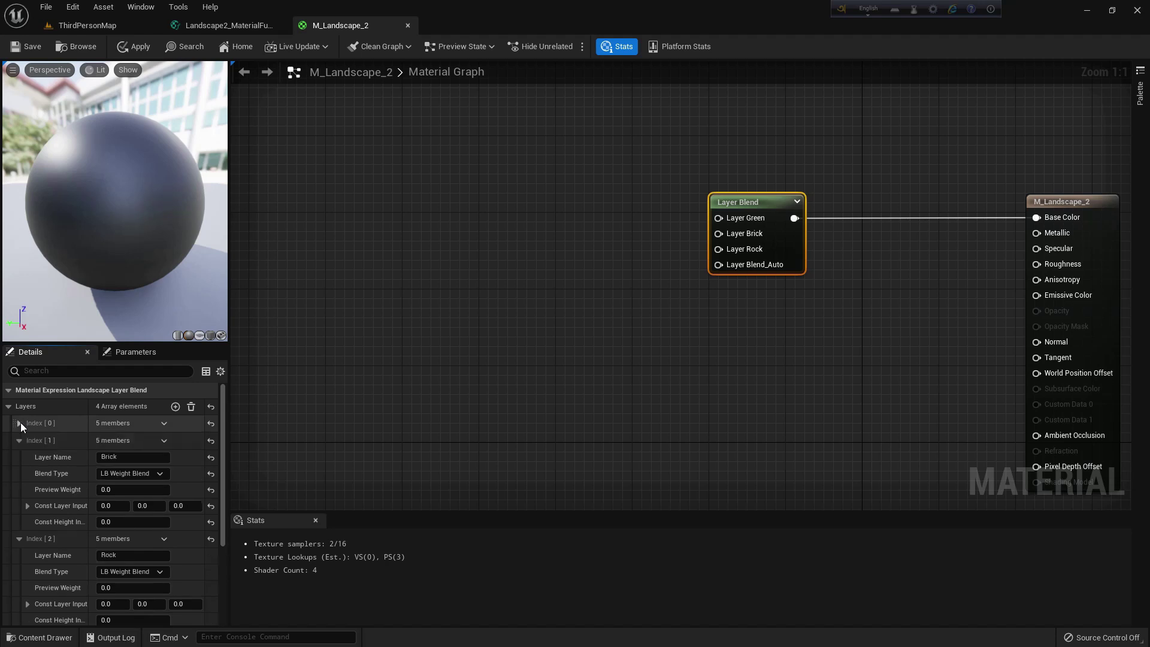
left_click(18, 441)
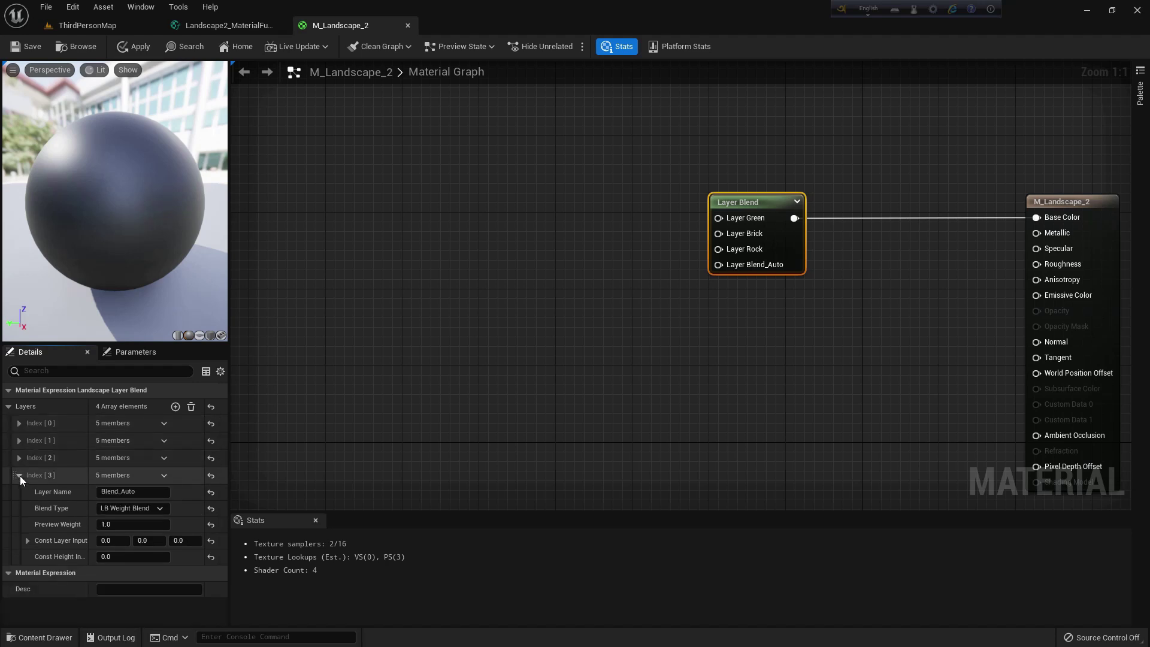
left_click(19, 476)
left_click_drag(15, 475, 18, 419)
- Enable Use Material Attributes on the M_Landscape_2 result node
right_click_drag(551, 347, 517, 348)
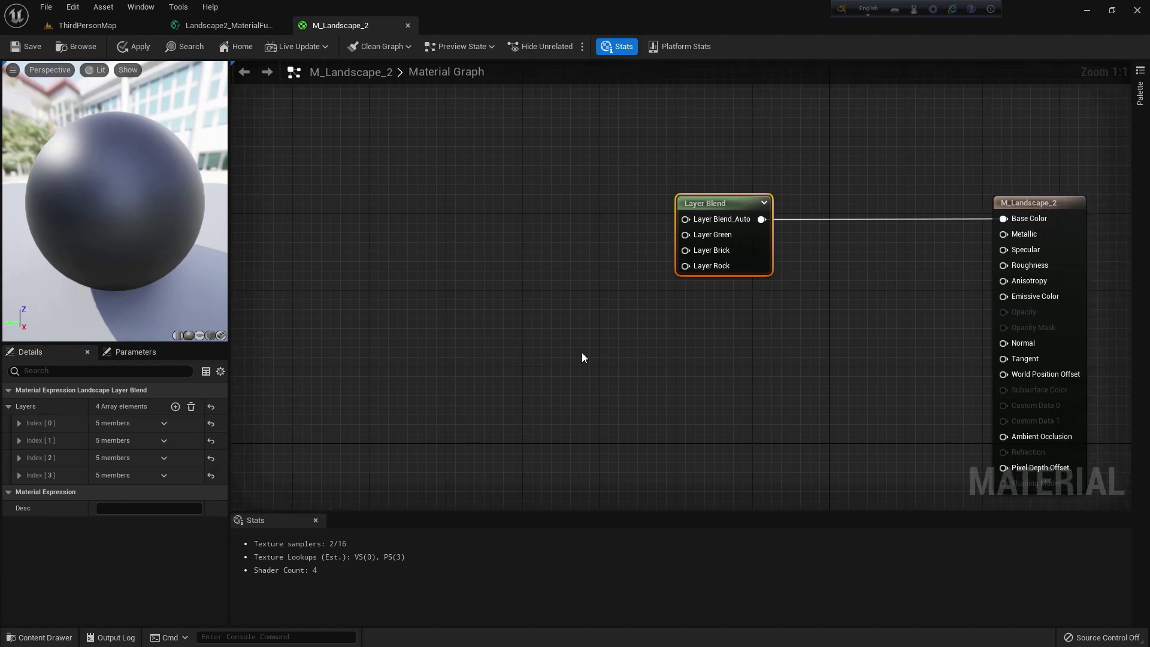
scroll(590, 353, "down", 1)
left_click(996, 231)
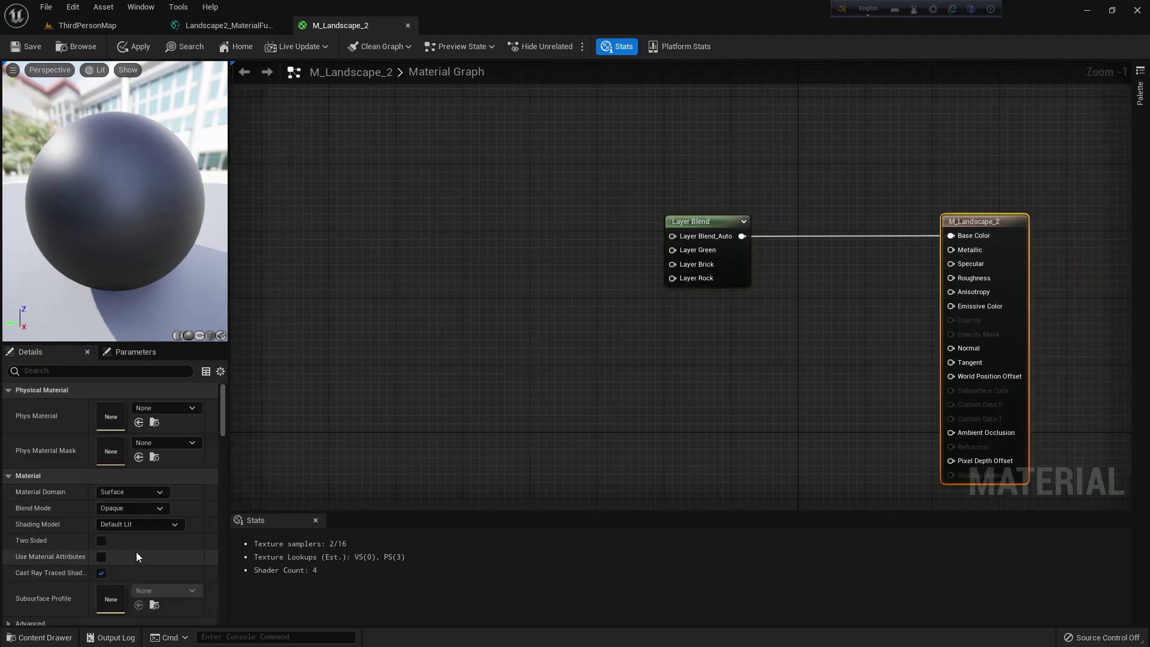
left_click(101, 556)
right_click_drag(677, 342, 732, 351)
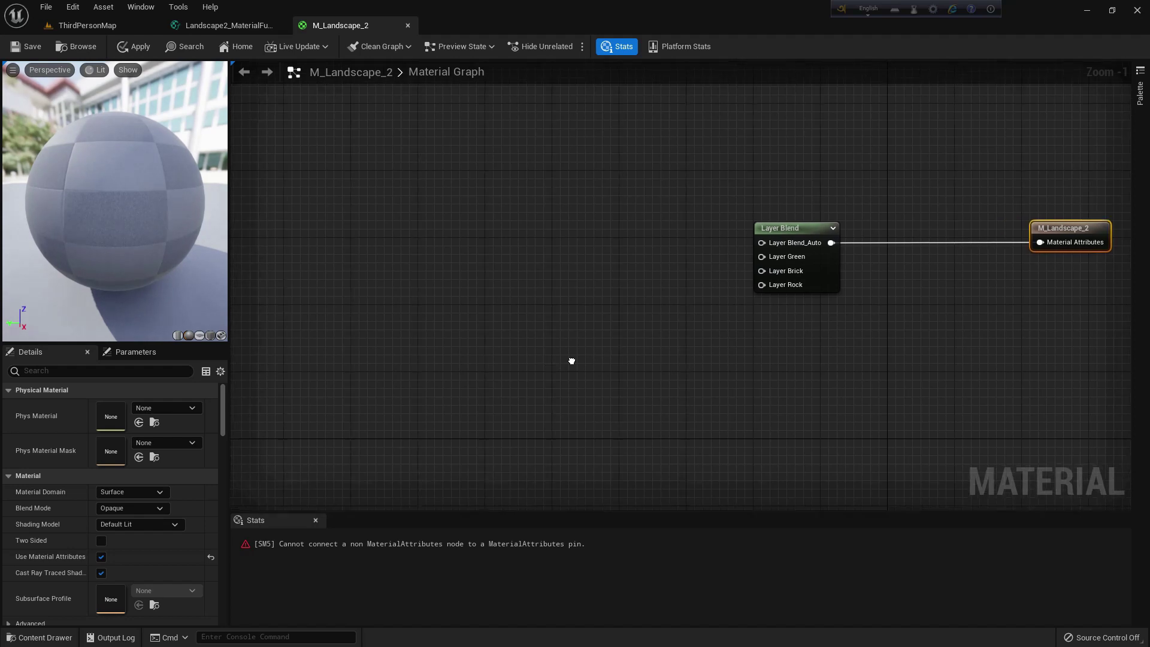
- Locate the Landscape2_MaterialFunction asset and place it in the M_Landscape_2 graph before the Layer Blend
left_click(232, 26)
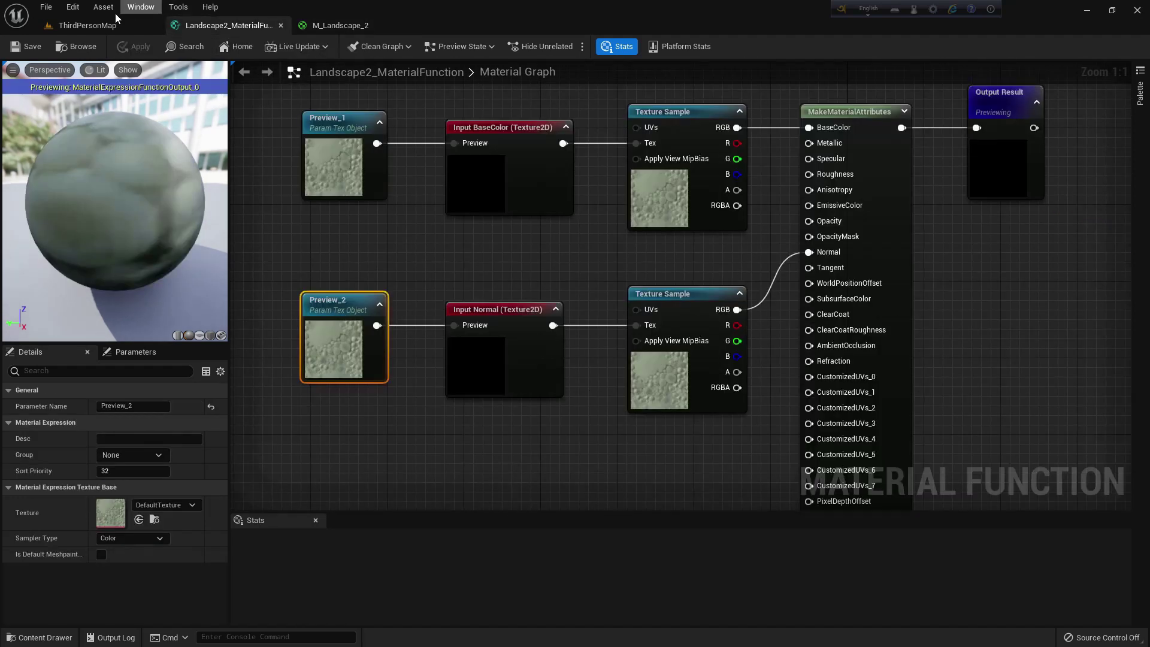
left_click(76, 46)
left_click_drag(182, 443, 624, 255)
- Make two copies of the Landscape2_MaterialFunction node and stack them beneath the original
key("ctrl+c")
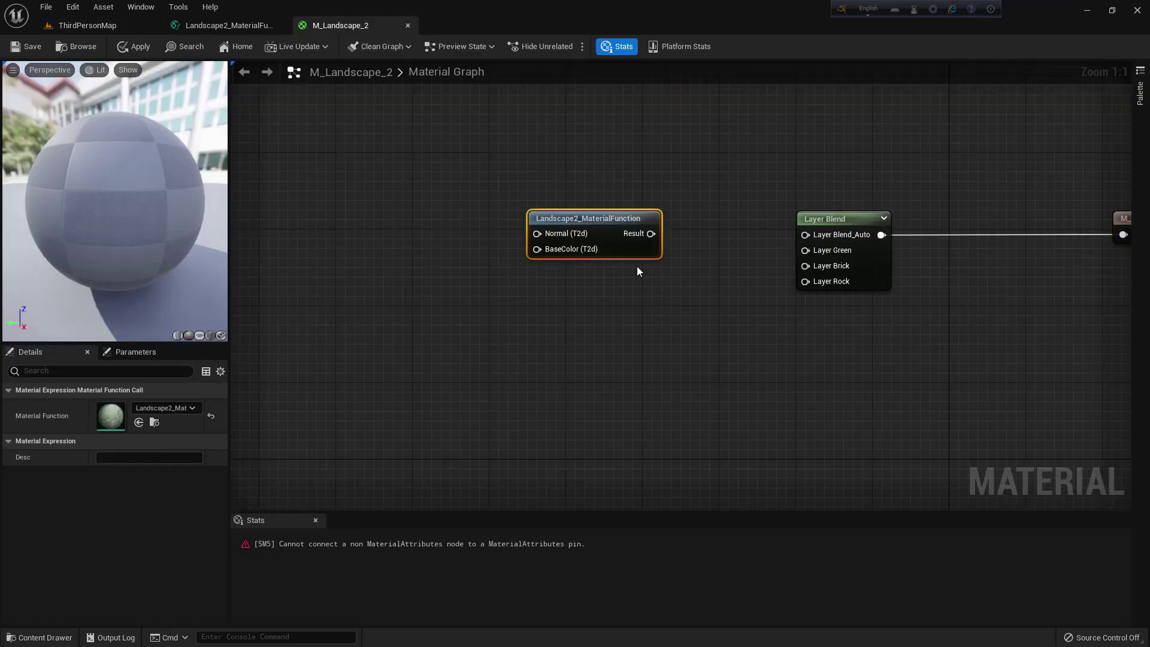
left_click(569, 318)
key("ctrl+v")
left_click_drag(622, 328, 595, 280)
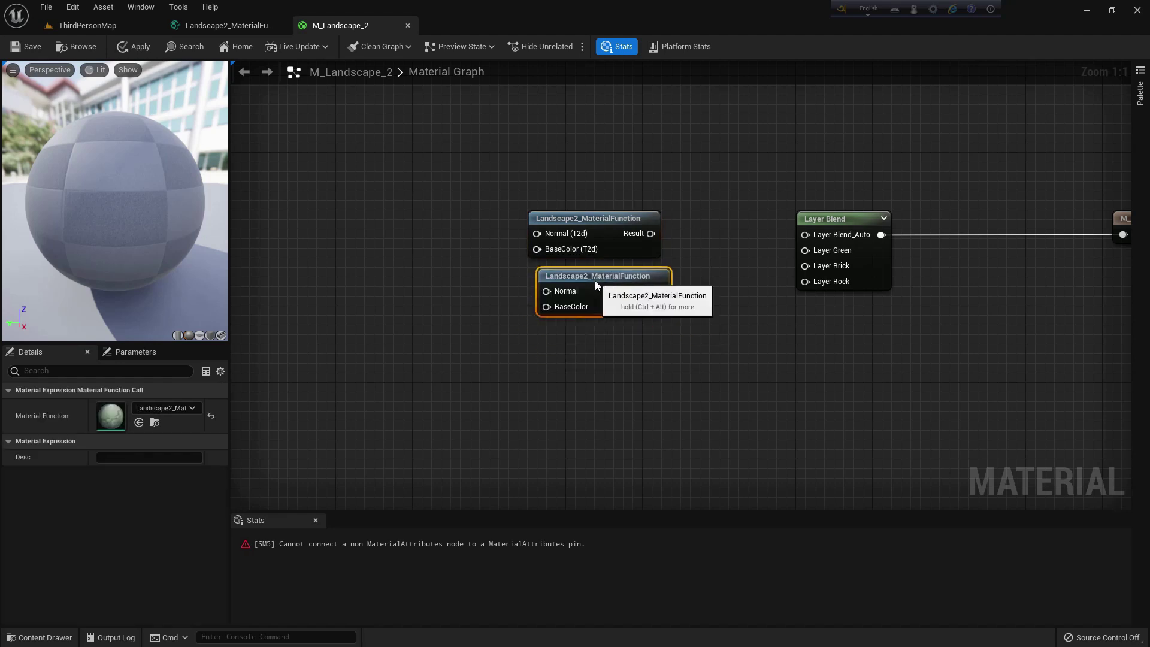
left_click(602, 351)
key("ctrl+v")
left_click_drag(607, 358, 530, 330)
right_click_drag(706, 414, 679, 341)
left_click_drag(688, 375, 536, 204)
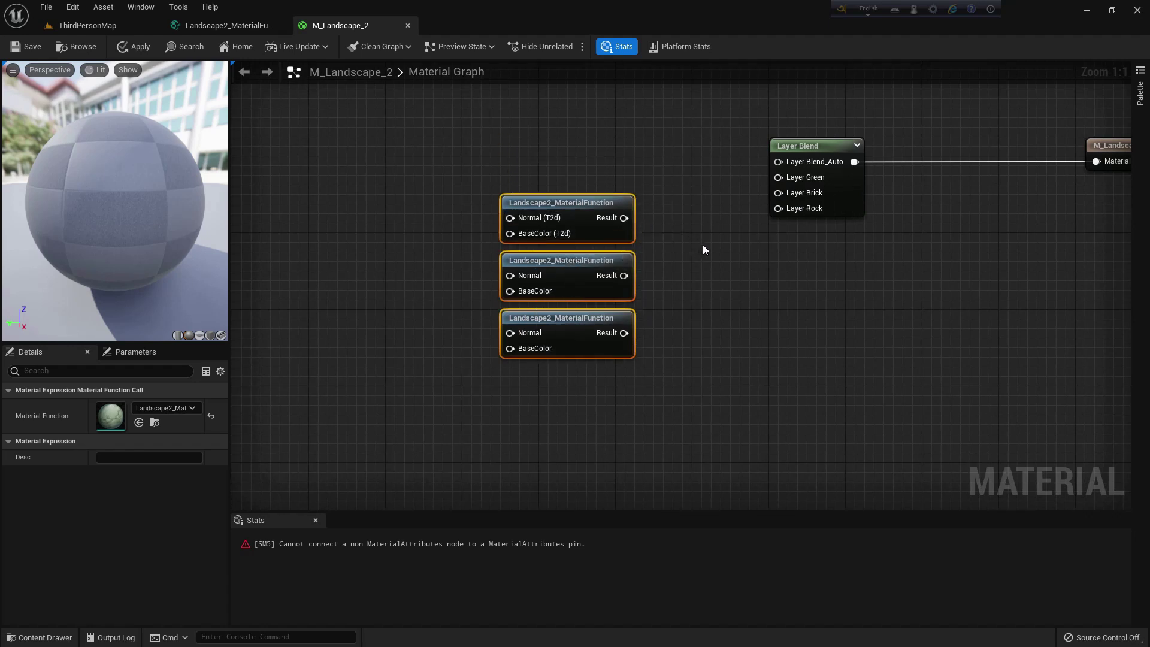
left_click(702, 245)
- Promote the top material function node's Normal pin to a texture parameter and place it before the function
right_click_drag(683, 227, 766, 254)
left_click_drag(592, 227, 514, 230)
right_click(593, 228)
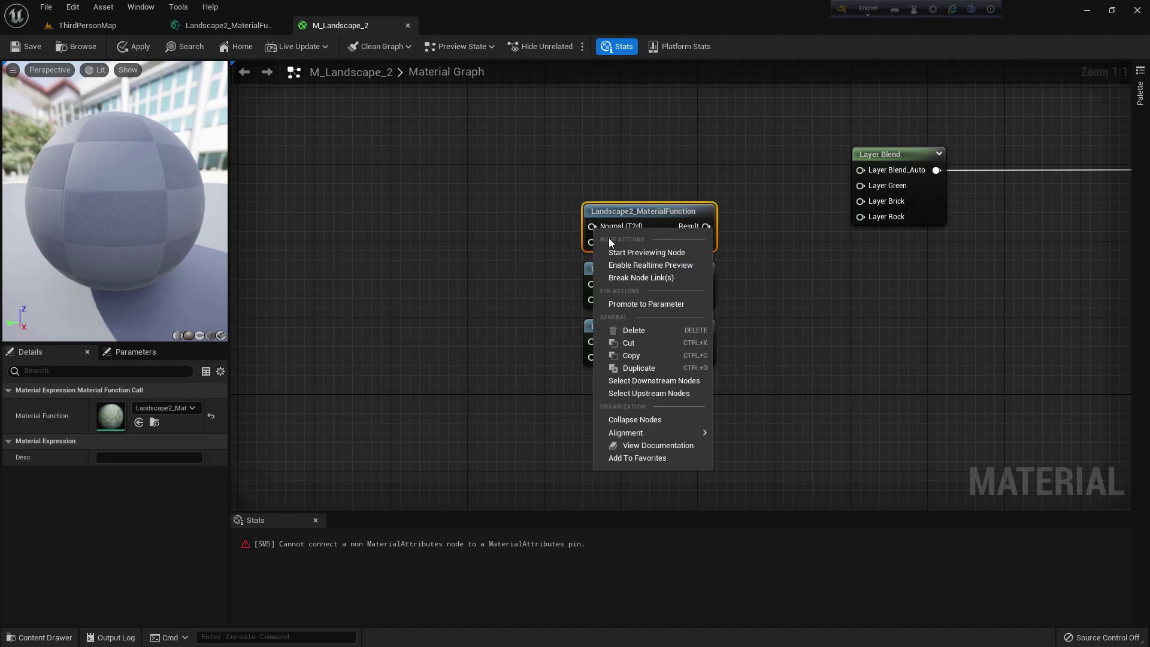
left_click(646, 304)
left_click_drag(551, 262, 416, 251)
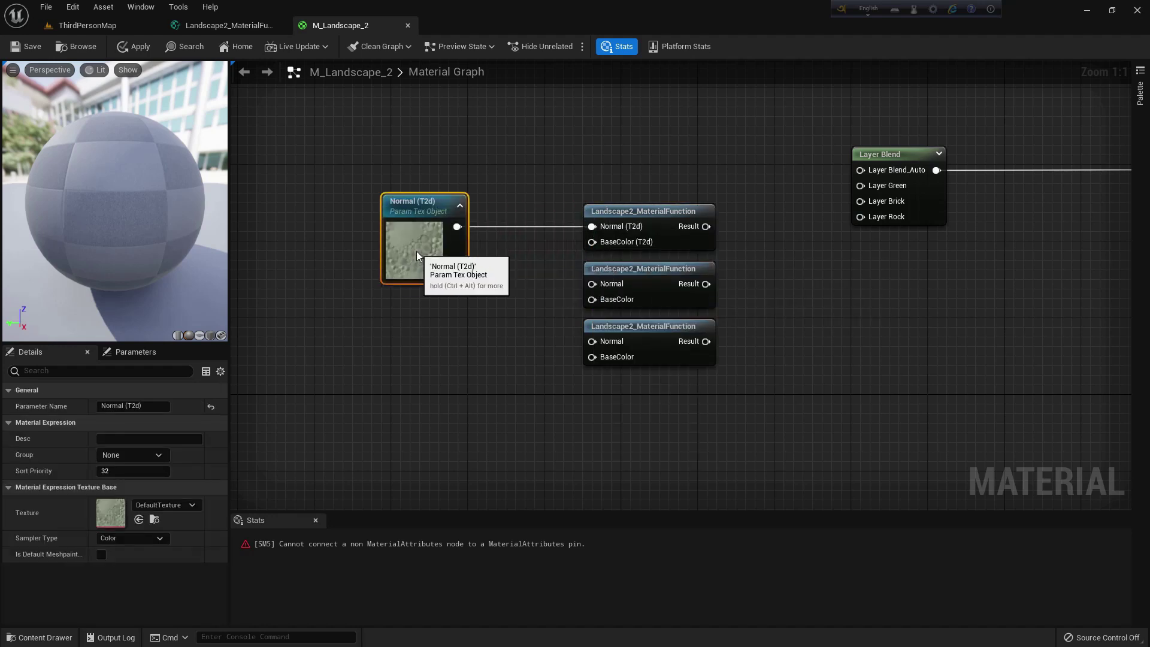
- Duplicate the Normal (T2d) texture parameter beneath the original and connect the copy to the top material function's BaseColor input
left_click(414, 328)
key("ctrl+v")
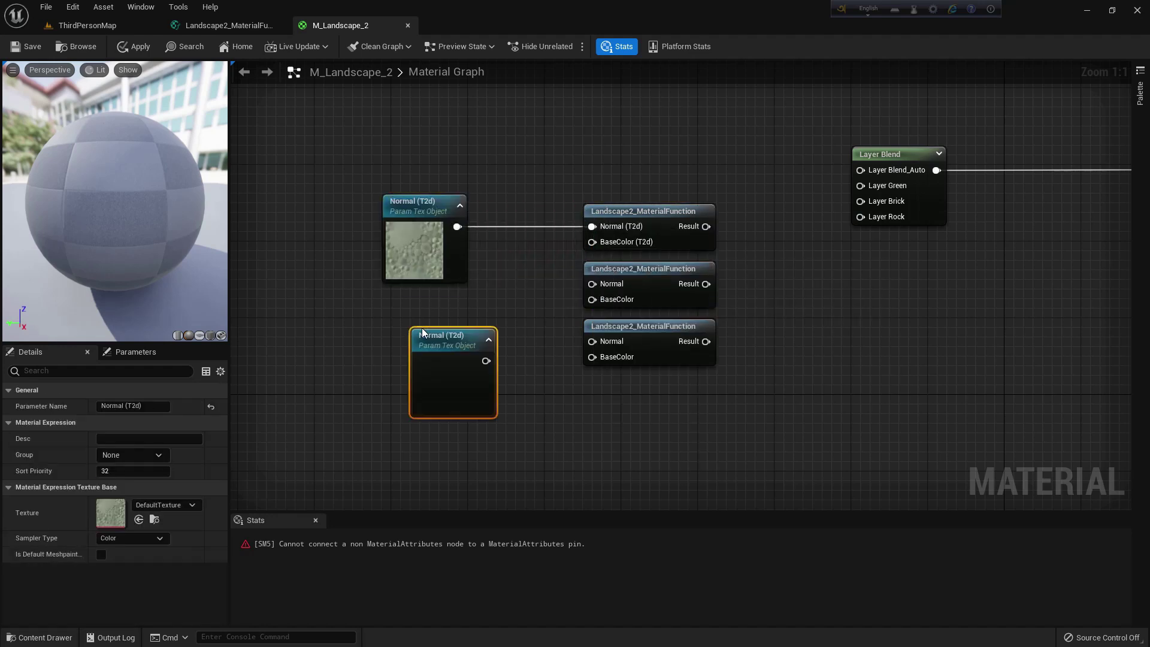
left_click_drag(442, 339, 412, 297)
left_click(502, 276)
left_click(440, 226)
right_click_drag(502, 414, 523, 347)
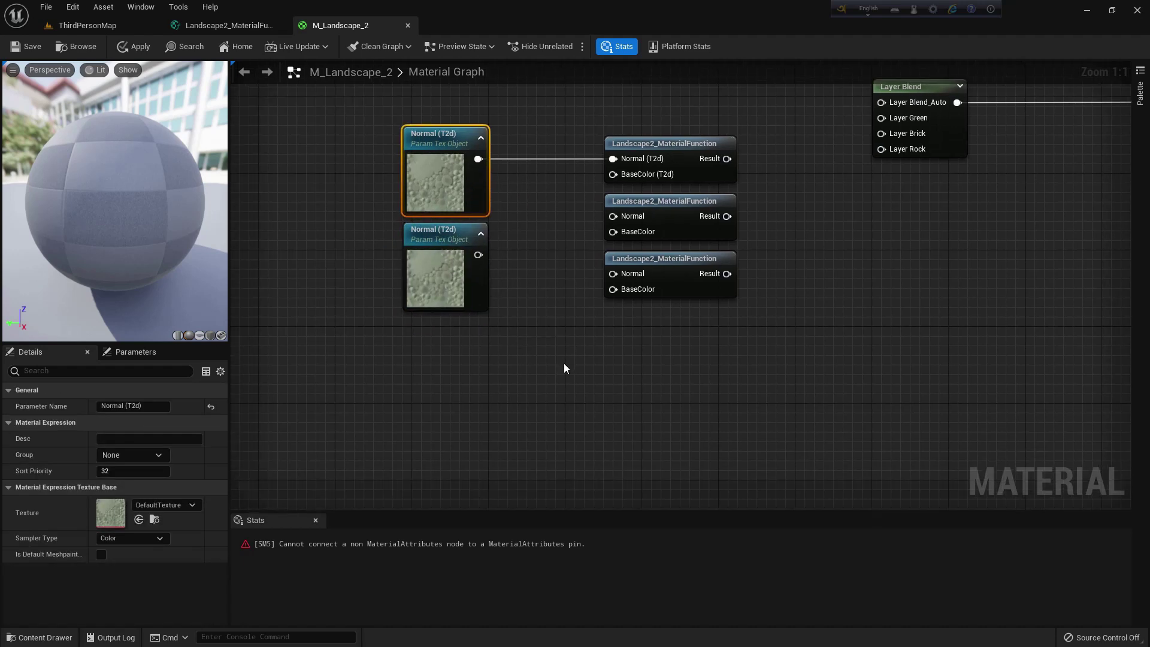
left_click(531, 359)
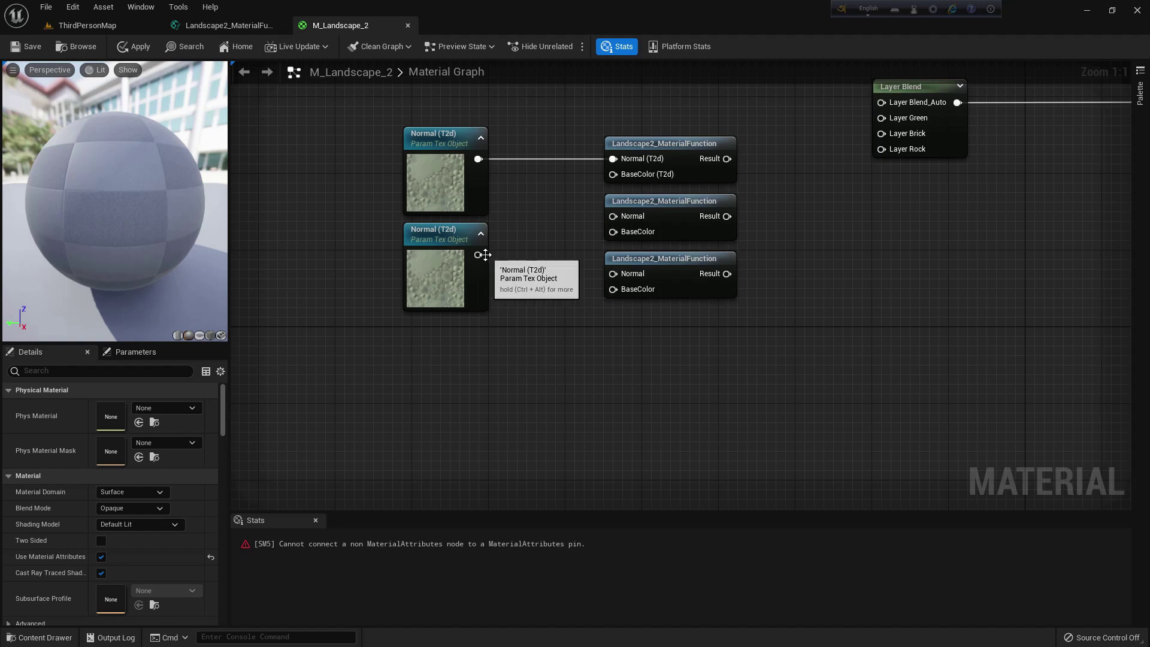
left_click_drag(478, 254, 613, 174)
- Copy the two texture parameters below the originals and connect them to the second material function's Normal and BaseColor inputs
left_click_drag(473, 378, 375, 168)
key("ctrl+c")
left_click(436, 364)
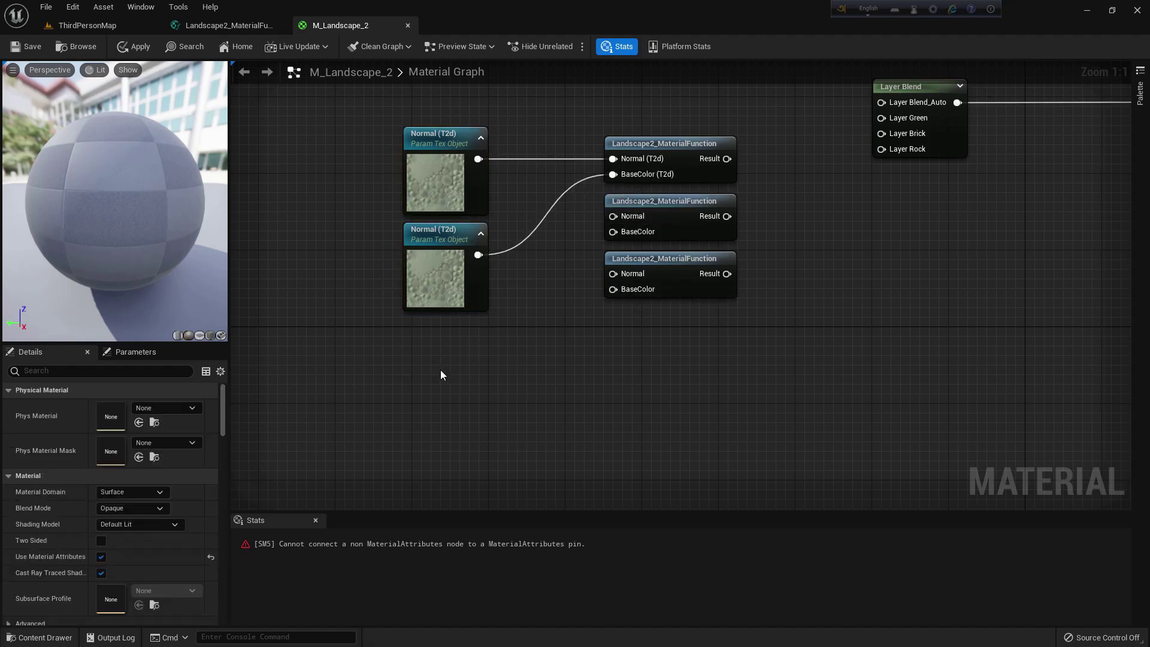
key("ctrl+v")
left_click_drag(483, 364, 442, 334)
left_click_drag(769, 333, 604, 360)
right_click_drag(593, 249, 591, 187)
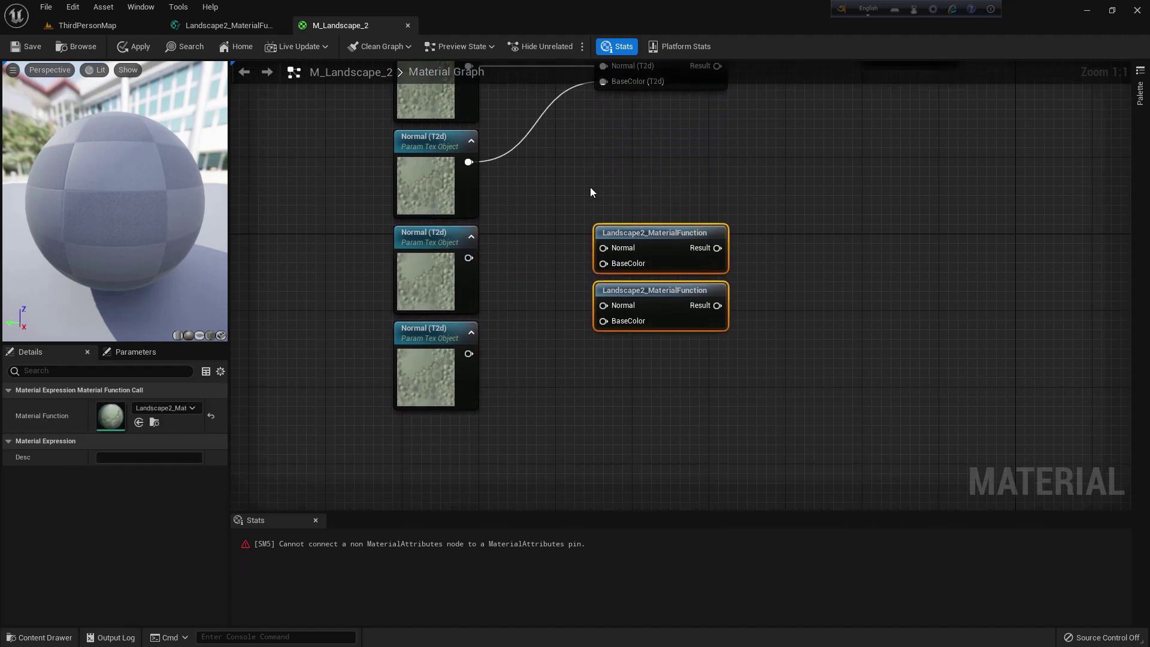
left_click_drag(469, 257, 603, 247)
left_click_drag(468, 353, 607, 273)
- Add another copy of the texture parameter pair and connect it to the third material function's Normal and BaseColor inputs
right_click_drag(679, 376, 671, 250)
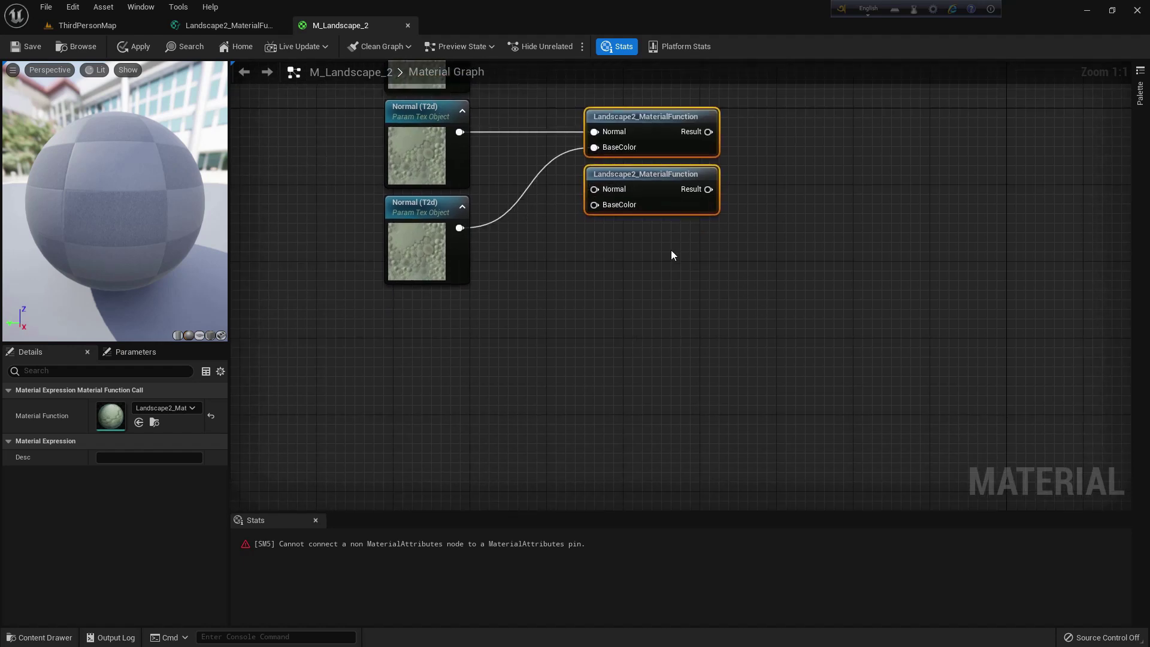
left_click(669, 285)
left_click_drag(462, 385, 346, 160)
key("ctrl+c")
left_click(439, 346)
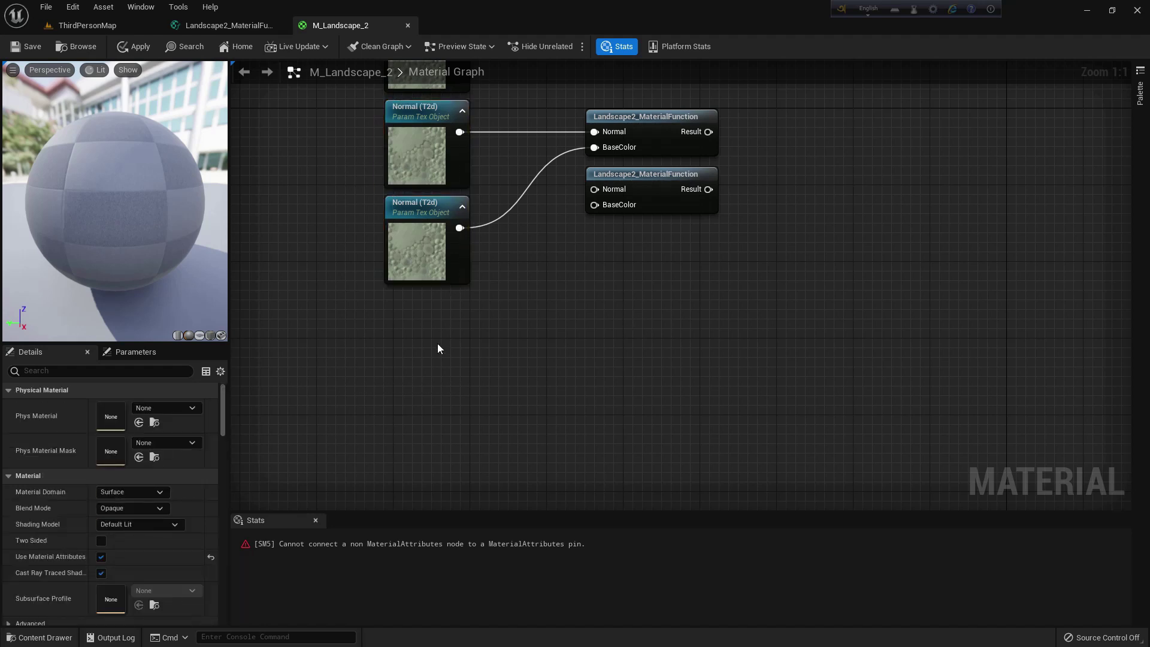
key("ctrl+v")
left_click_drag(462, 312, 413, 351)
left_click_drag(645, 187, 640, 279)
right_click_drag(554, 306, 561, 138)
left_click_drag(479, 187, 606, 188)
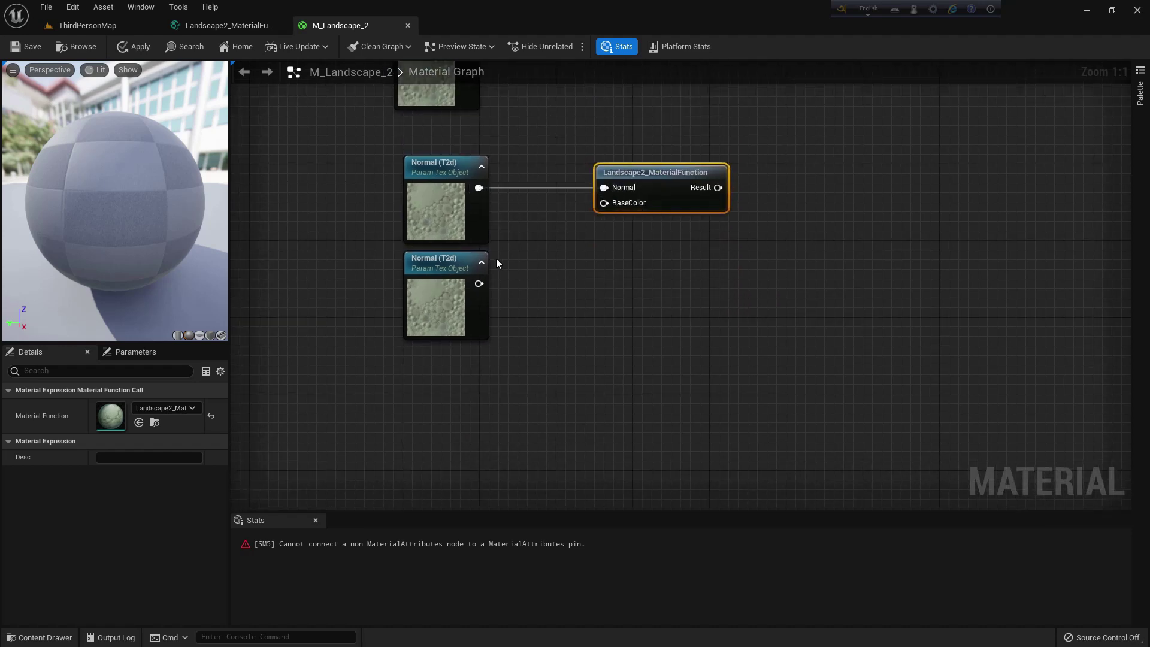
left_click_drag(478, 284, 604, 203)
- Connect the three material function results, from top to bottom, to Layer Green, Layer Brick and Layer Rock of the Layer Blend
right_click_drag(736, 129, 744, 254)
scroll(721, 254, "down", 3)
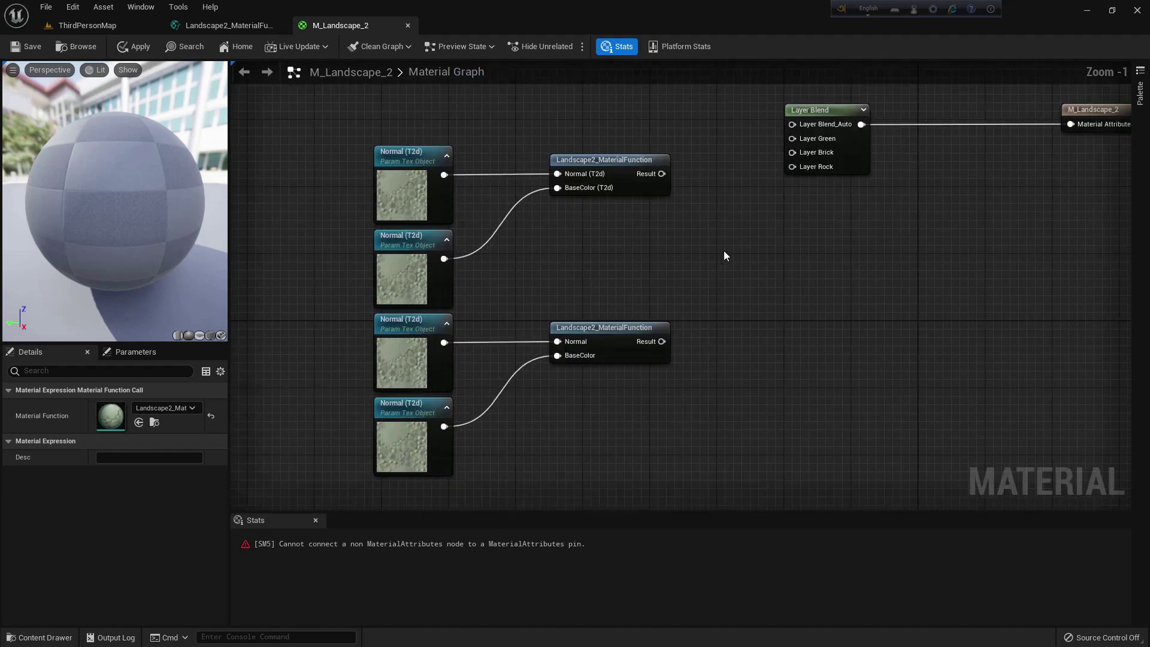
scroll(724, 251, "up", 1)
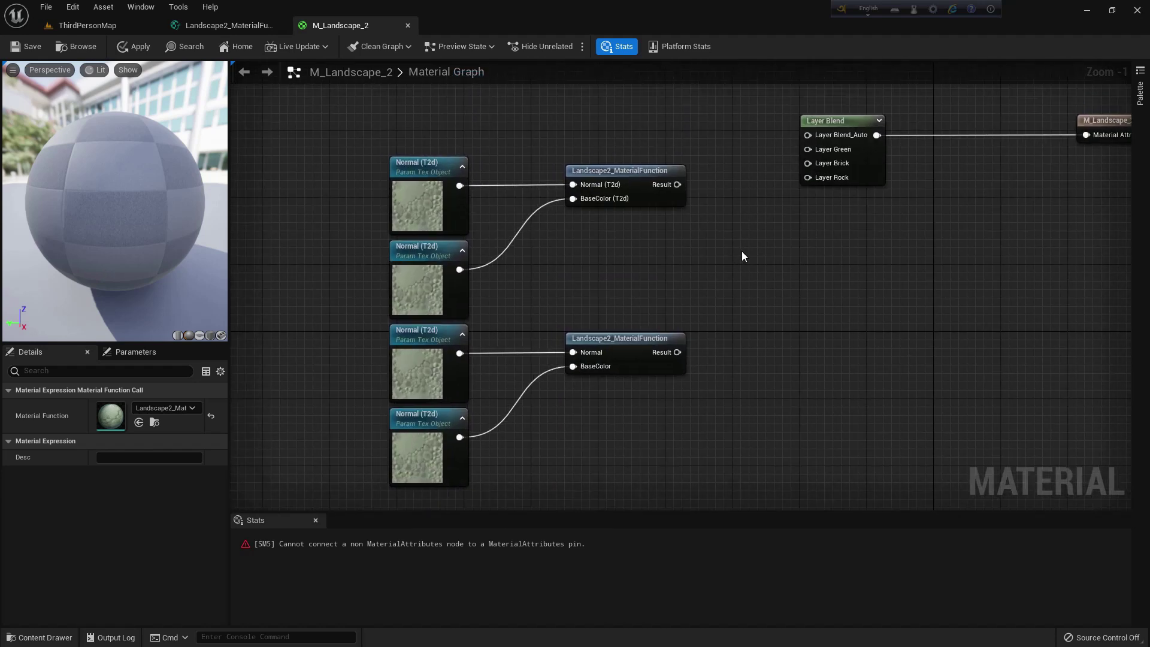
left_click_drag(689, 192, 838, 157)
left_click_drag(689, 360, 822, 173)
right_click_drag(822, 302, 776, 177)
left_click_drag(642, 436, 777, 229)
- Shift all texture parameters and material functions together further left and slightly up, away from the Layer Blend
right_click_drag(601, 287, 665, 165)
scroll(667, 168, "down", 2)
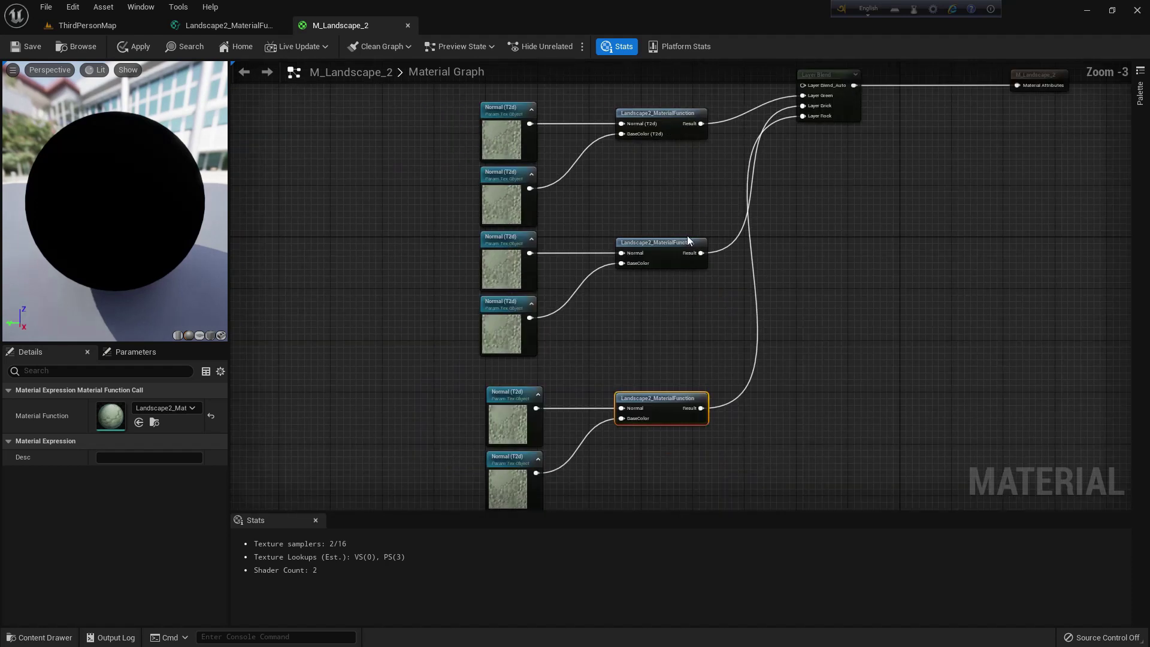
left_click_drag(676, 473, 440, 131)
key("Left")
key("Left")
key("Left")
key("Left")
key("Left")
key("Left")
key("Left")
key("Left")
key("Left")
key("Left")
key("Left")
key("Left")
key("Left")
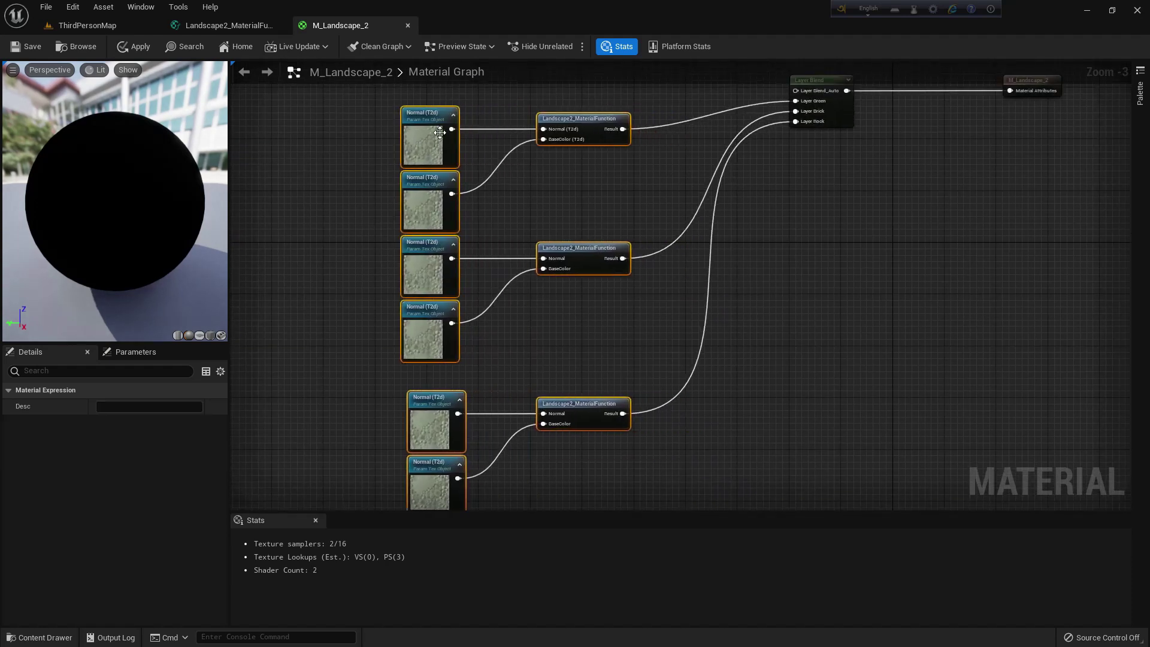
key("Up")
key("Up")
key("Up")
key("Up")
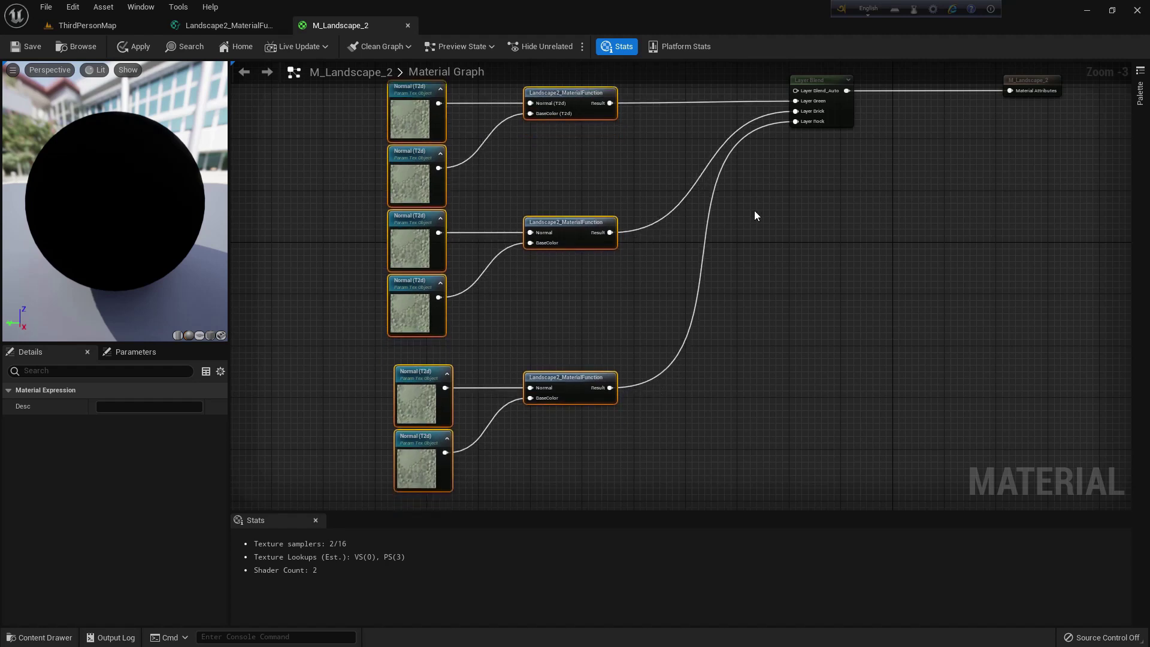
right_click_drag(641, 172, 704, 203)
left_click(704, 208)
- Rename the texture parameter feeding the top function's Normal input to "1st Normal"
scroll(640, 185, "up", 3)
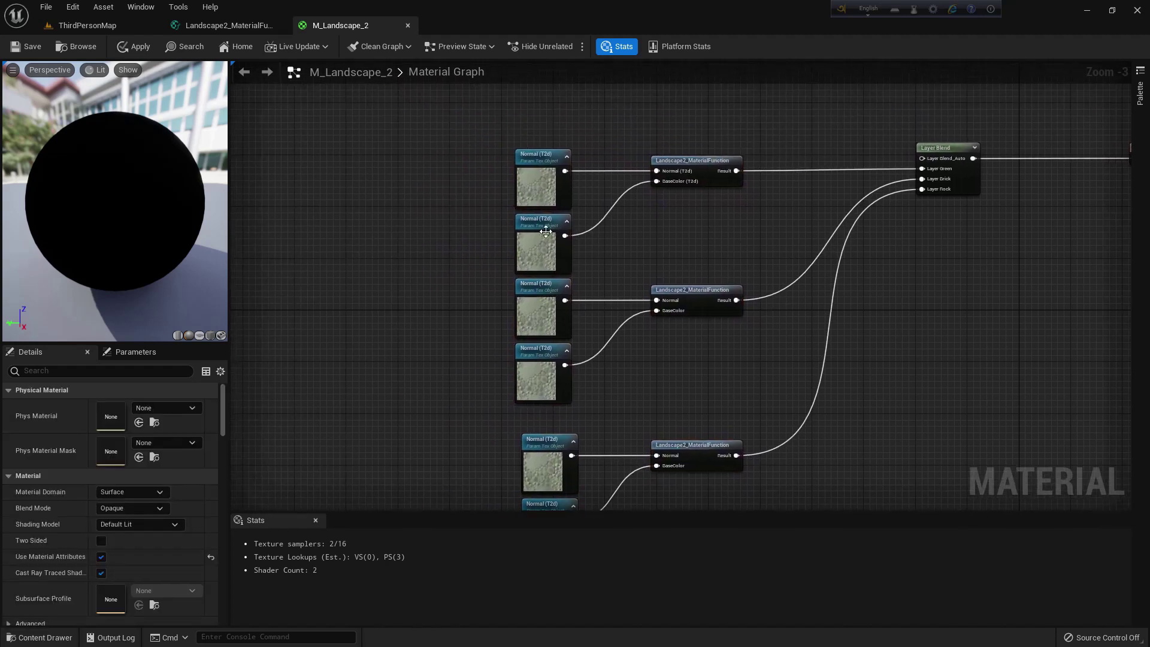
left_click(539, 193)
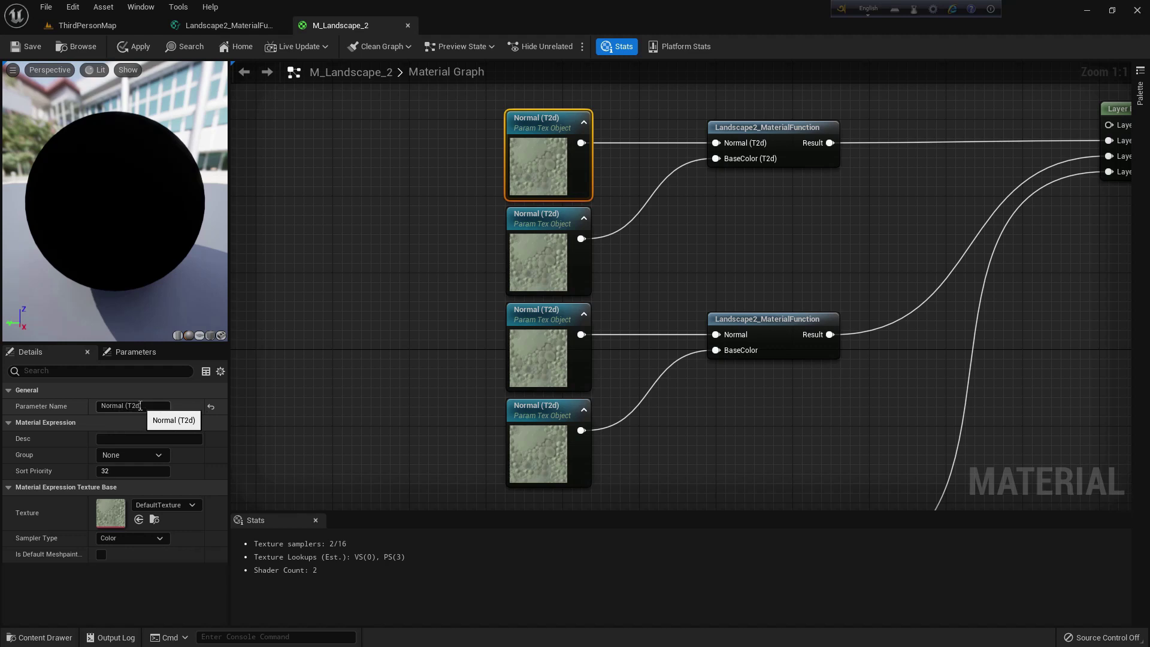
right_click_drag(774, 249, 693, 261)
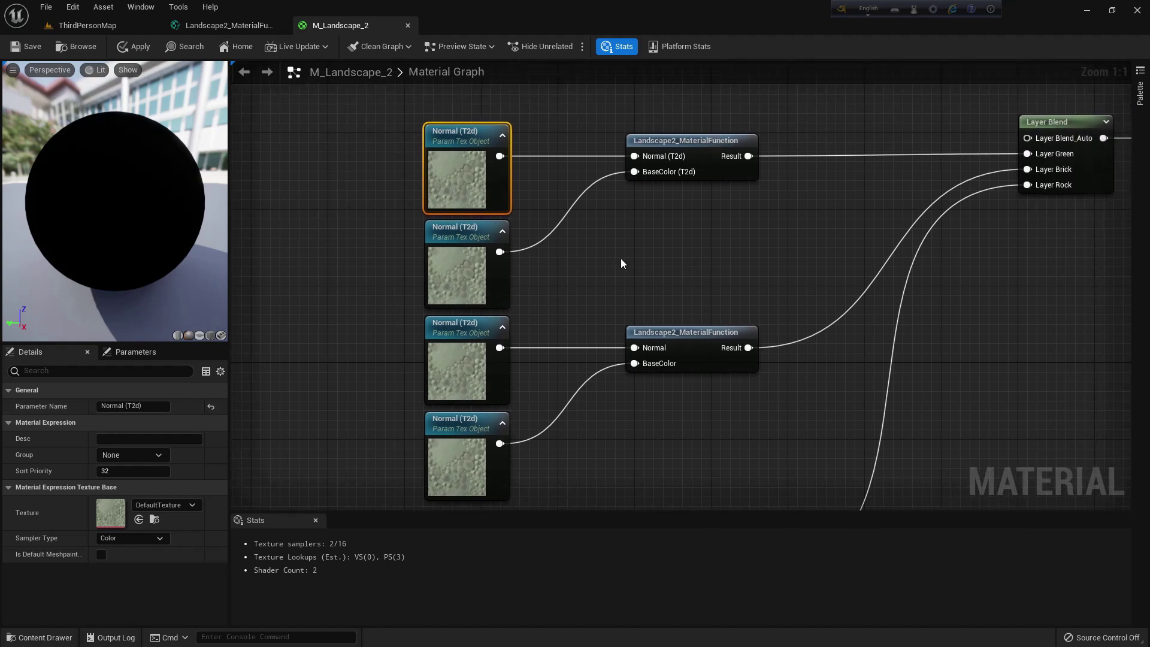
left_click(113, 405)
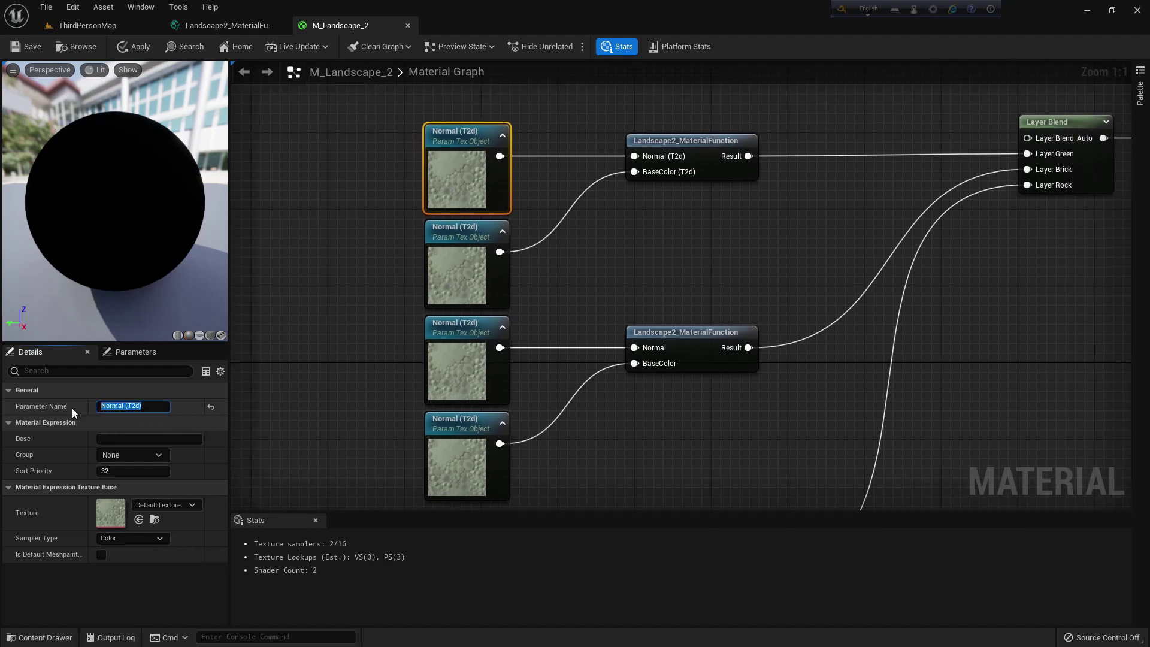
type("First")
key("BackSpace")
key("BackSpace")
key("BackSpace")
key("BackSpace")
type("1st Normal")
key("Return")
- Rename the texture parameter feeding the top function's BaseColor input to "1st Base"
left_click(467, 273)
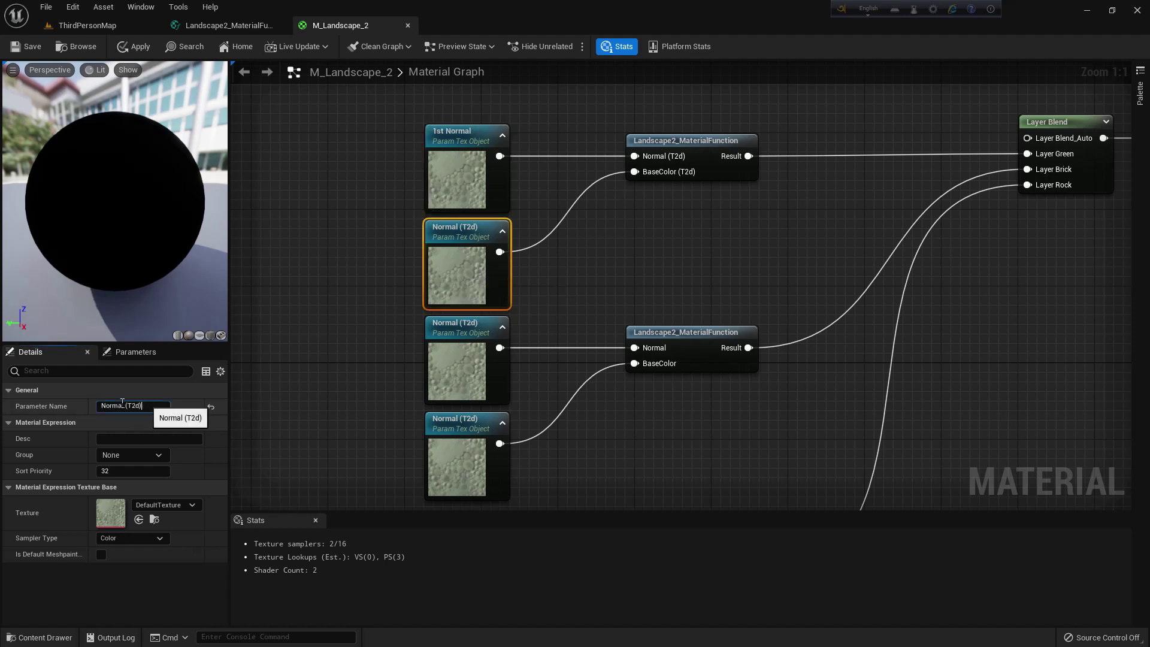
key("BackSpace")
type("1st Base")
key("Return")
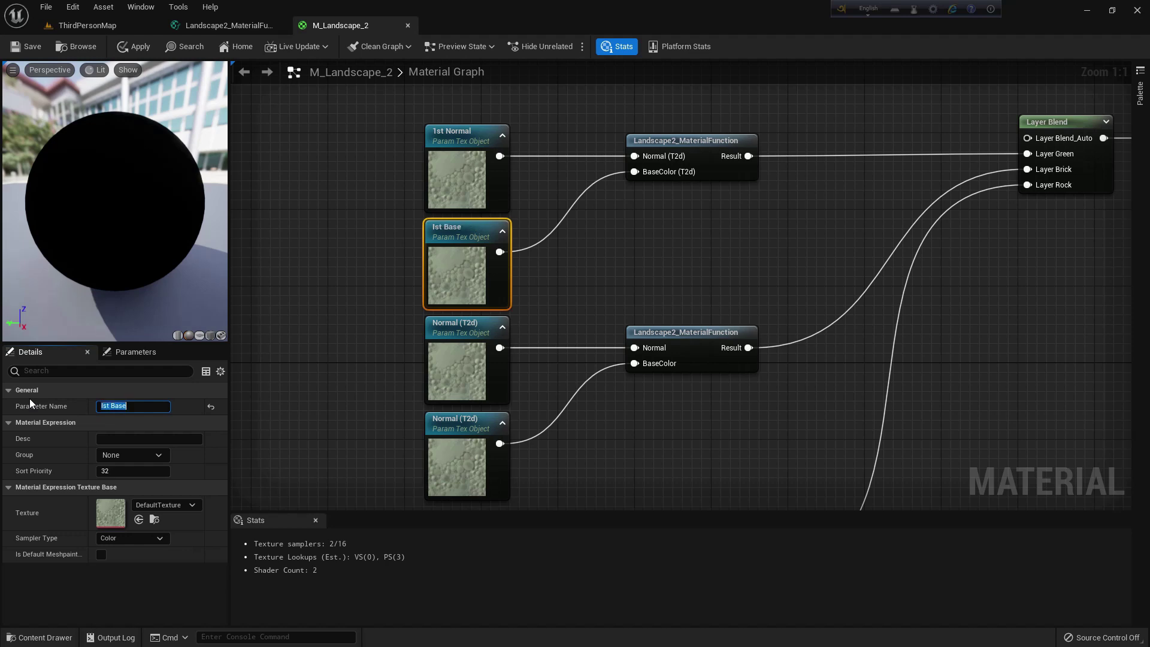
- Rename the second function's texture parameters to "2nd Normal" and "2nd Base"
left_click(464, 361)
type("2nd Normal")
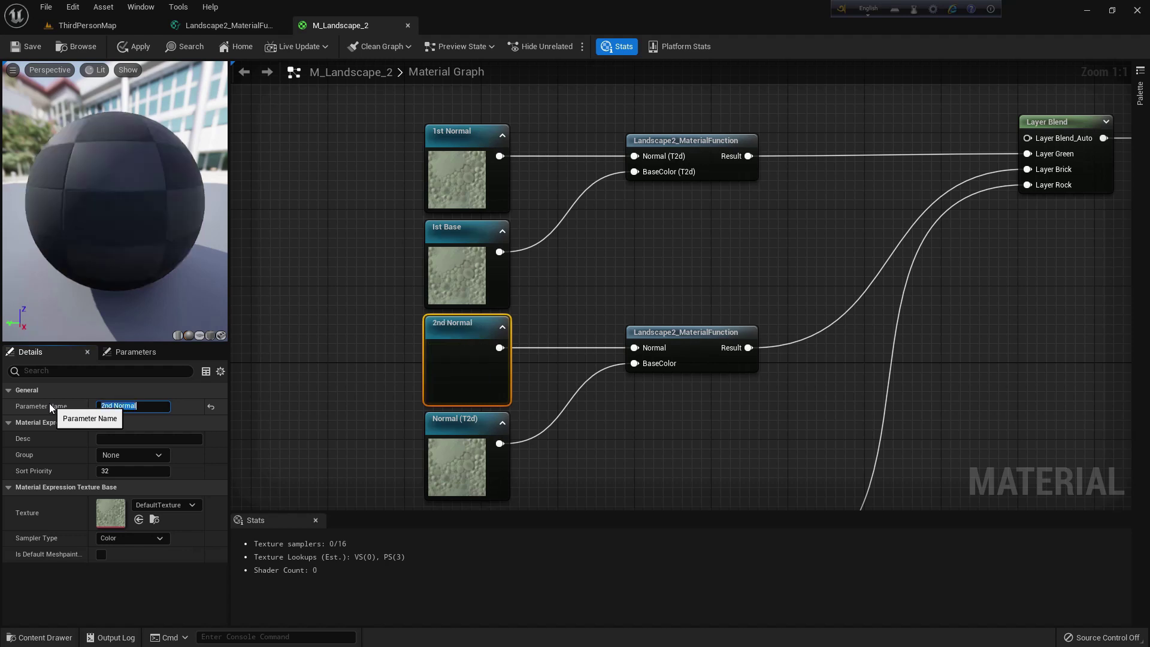
key("Return")
left_click(433, 450)
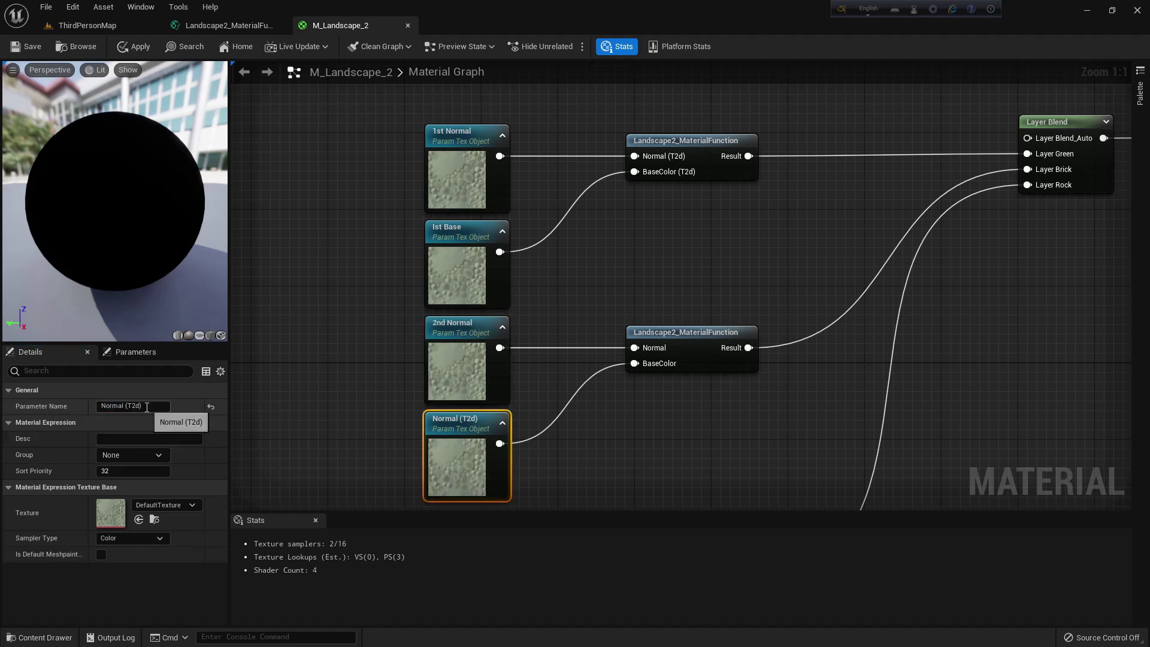
type("2nd Base")
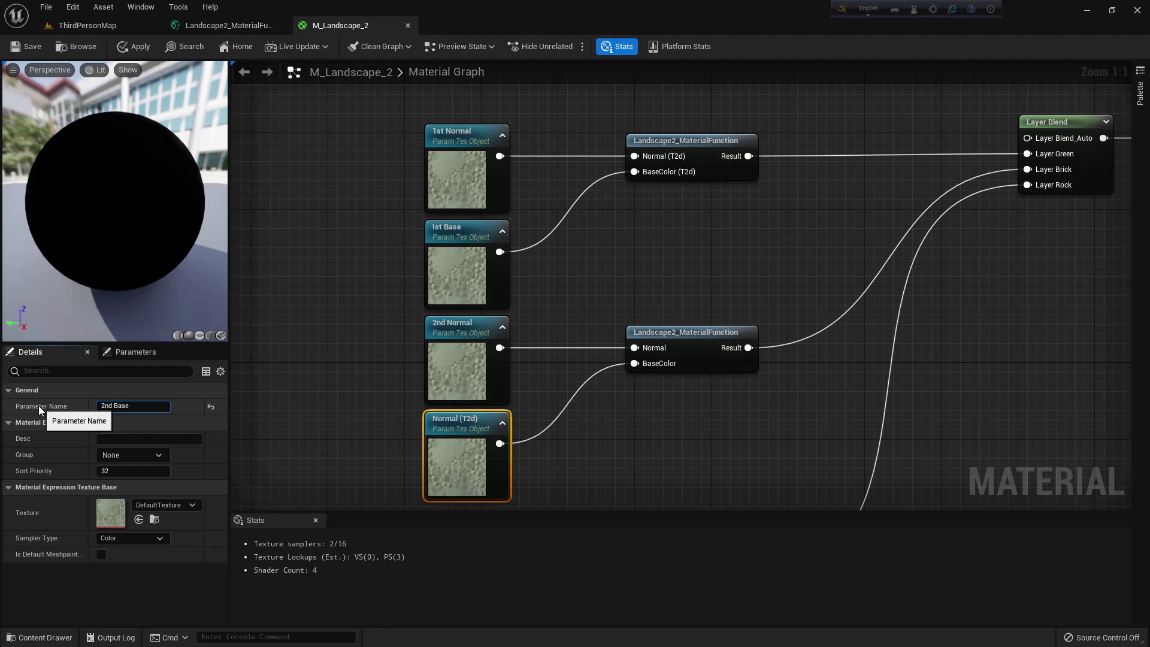
key("Return")
- Rename the third function's texture parameters to "3rd Normal" and "3rd Base"
right_click_drag(541, 416, 534, 186)
left_click(459, 371)
left_click(120, 406)
type("3rd Normal")
key("Return")
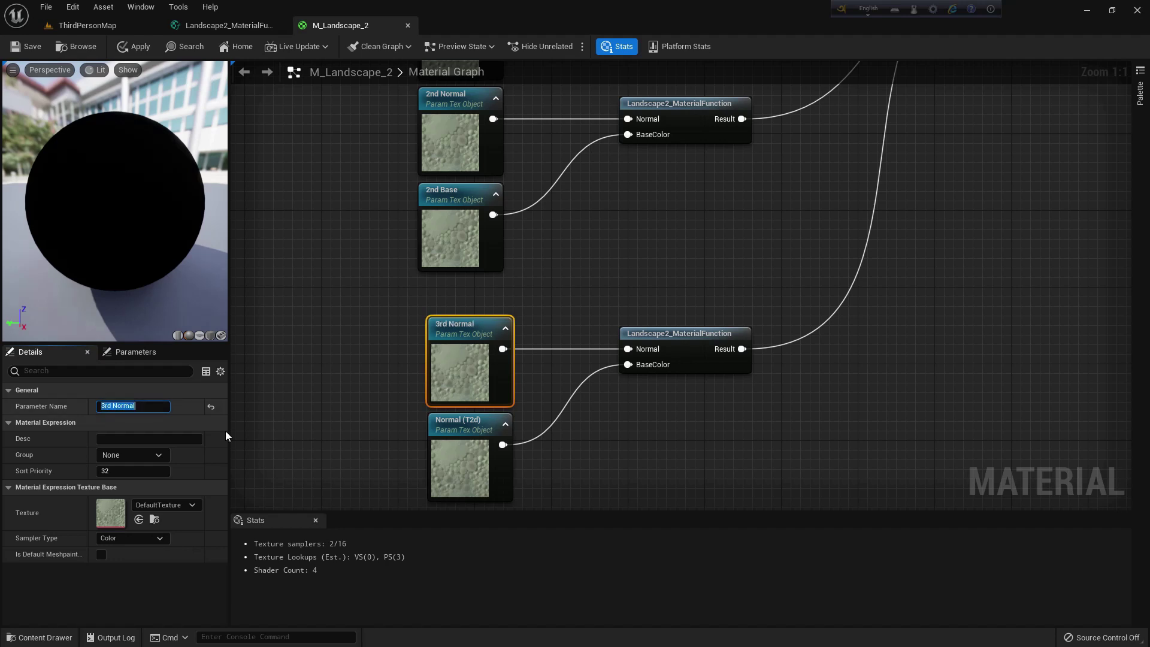
left_click(462, 424)
left_click(134, 407)
key("ctrl+a")
type("3rd Base")
key("Return")
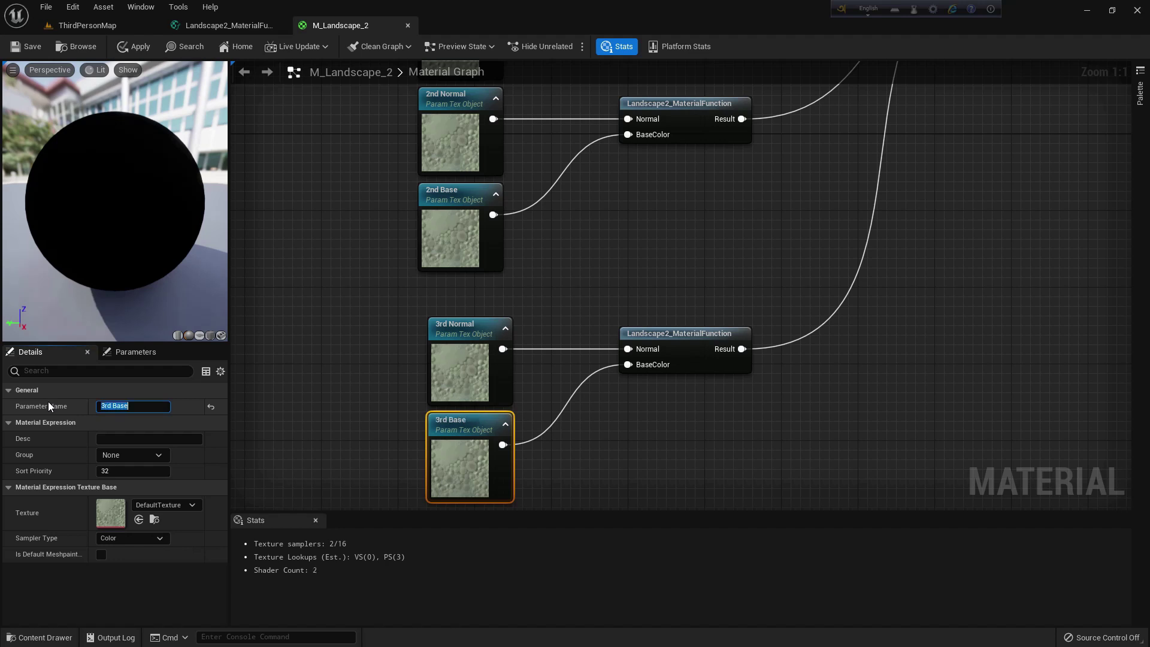
- Add a WorldAlignedBlend node in the empty graph area above the first material function
scroll(642, 290, "down", 2)
right_click_drag(896, 225, 767, 318)
right_click_drag(655, 187, 705, 212)
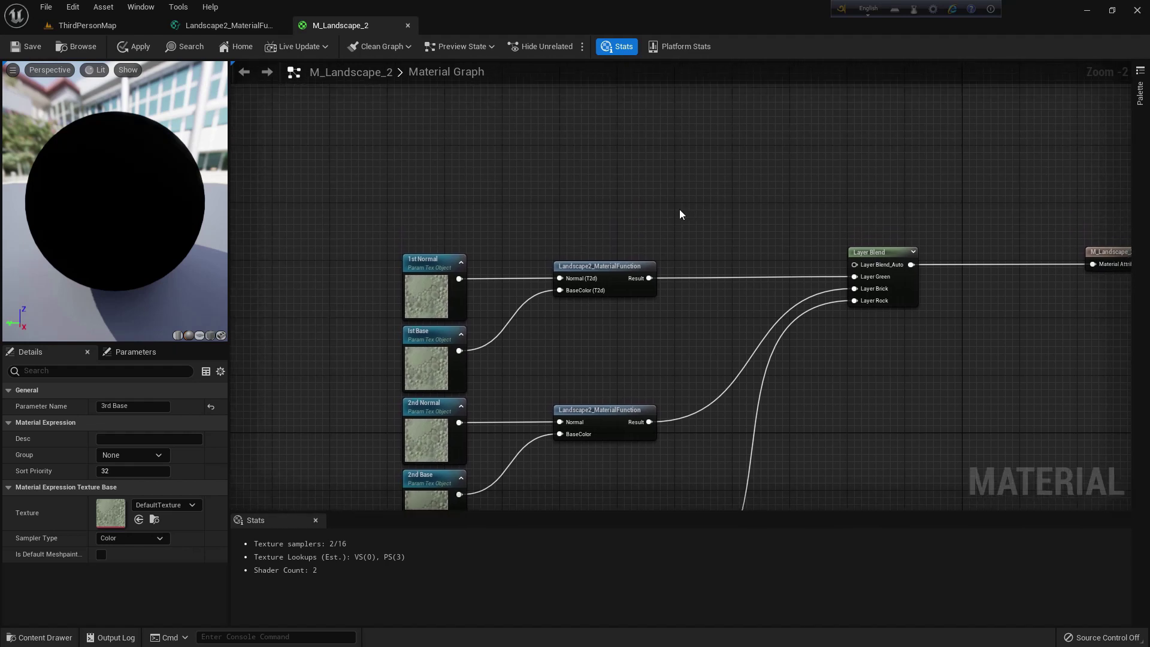
right_click_drag(679, 214, 629, 246)
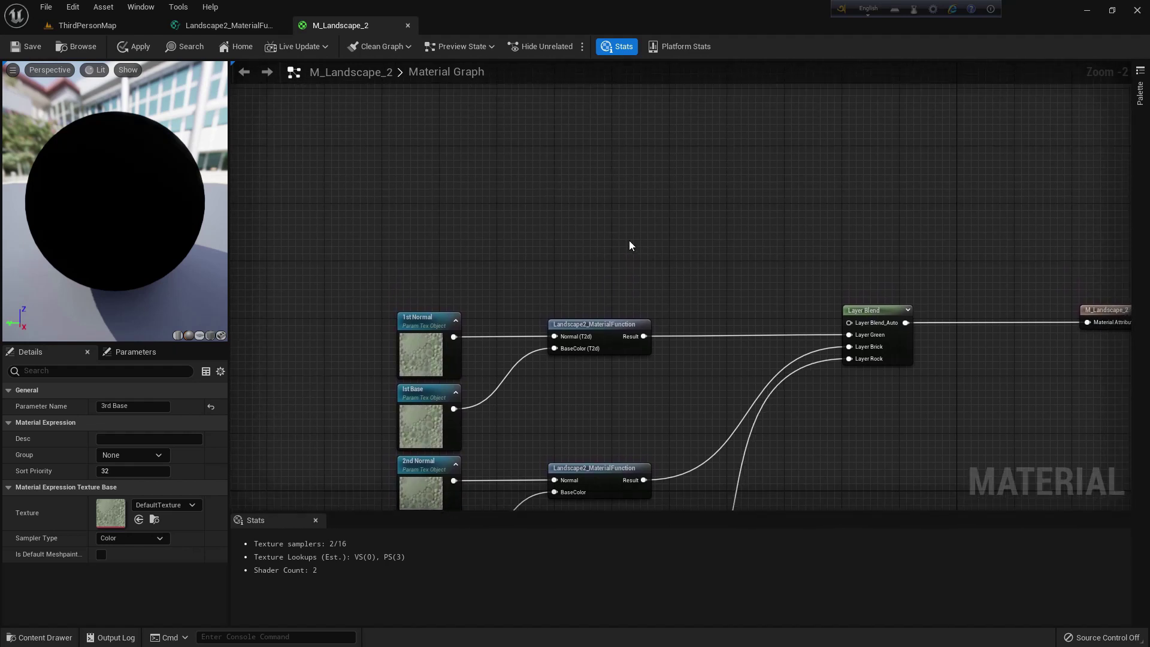
right_click(564, 208)
type("wo")
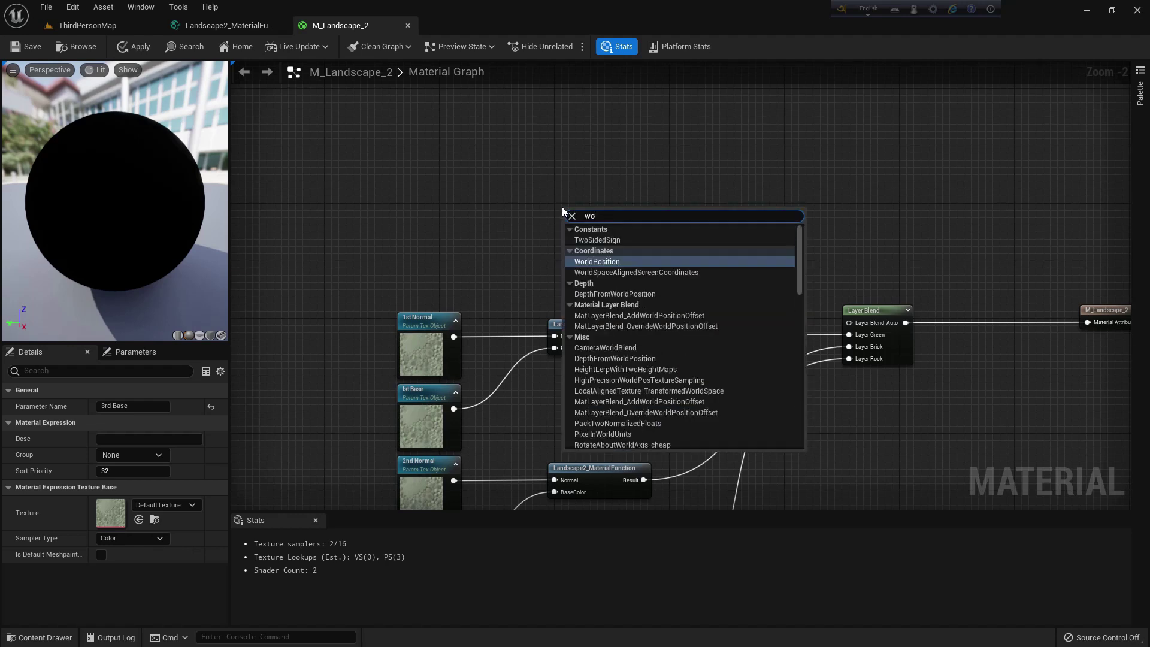
type("rld alig")
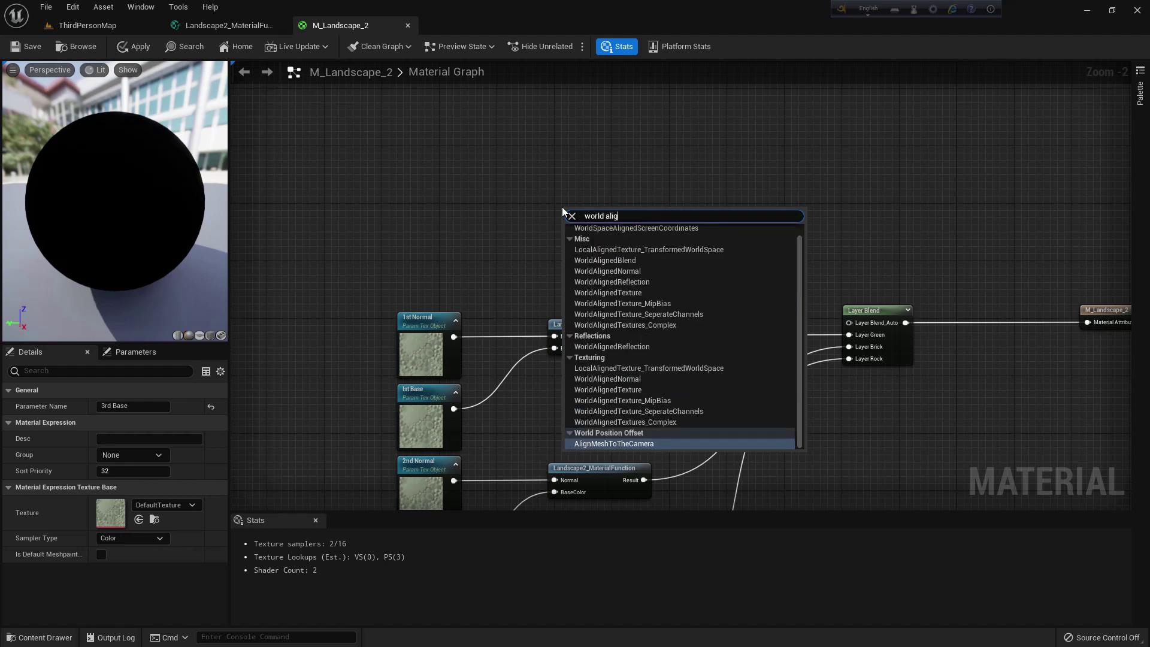
type("n ble")
key("Return")
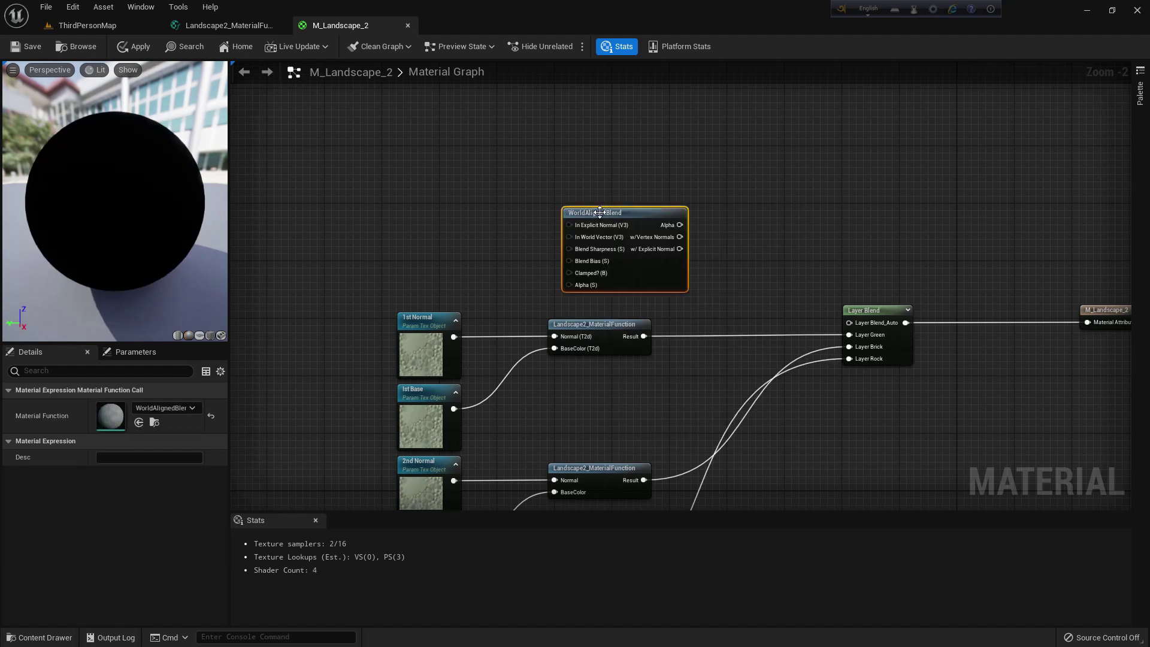
- Promote the WorldAlignedBlend's Blend Sharpness and Blend Bias inputs to parameters and stack them before the node
scroll(609, 240, "up", 2)
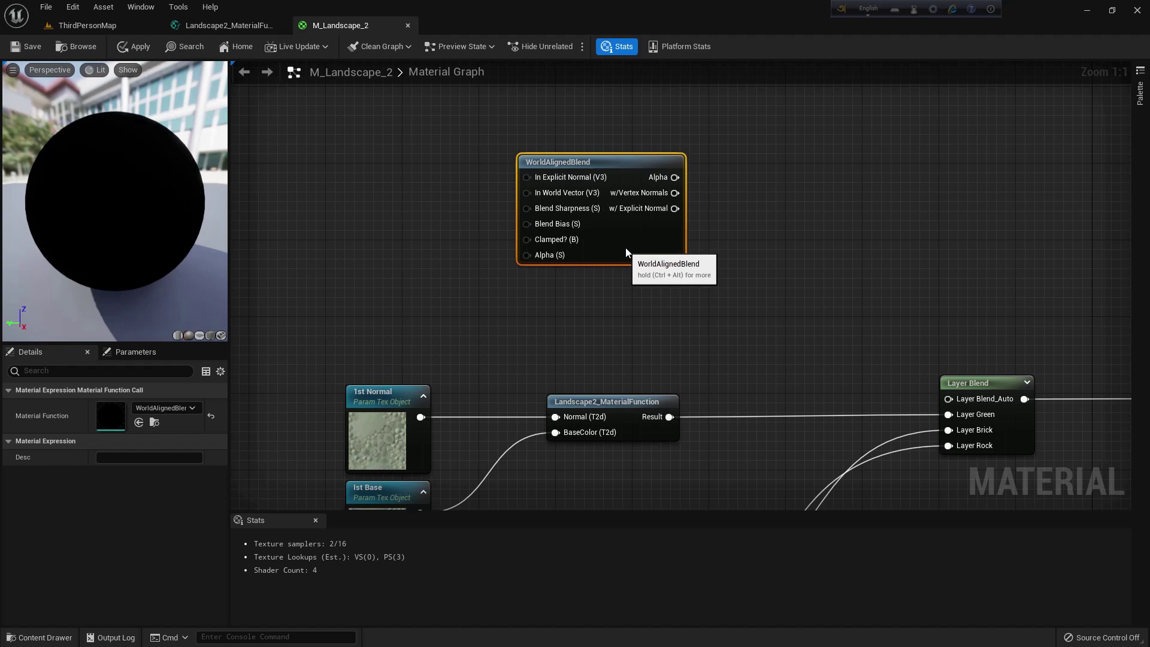
right_click(537, 213)
left_click(567, 285)
left_click_drag(483, 187, 367, 205)
right_click(522, 224)
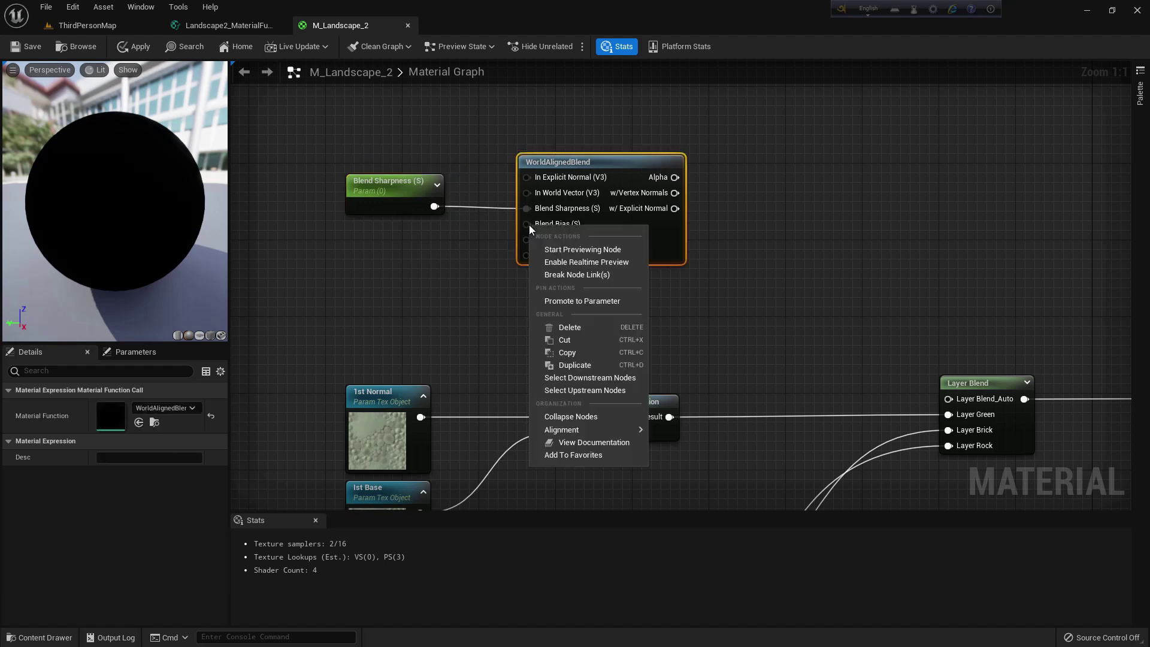
left_click(579, 297)
left_click_drag(474, 157, 362, 210)
- Rename the two blend parameters to "1st Blend Sharpness (S)" and "1st Blend Bias (S)"
left_click(389, 187)
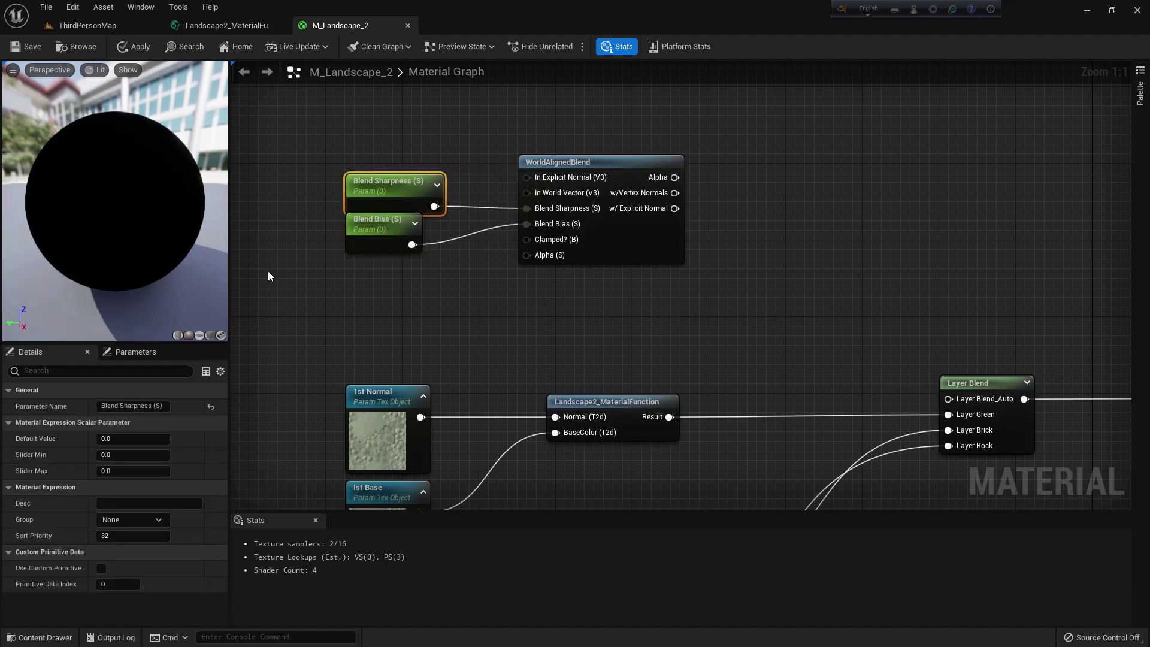
left_click(133, 406)
type("1st")
key("Return")
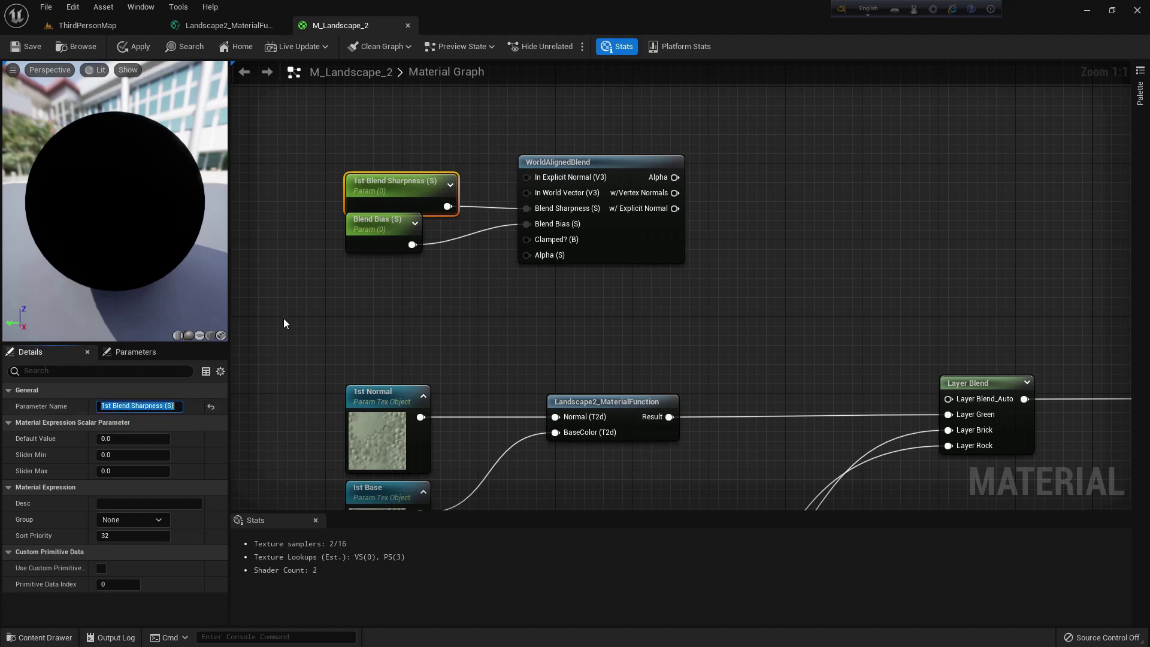
left_click(374, 224)
left_click(108, 406)
key("Home")
type("1st")
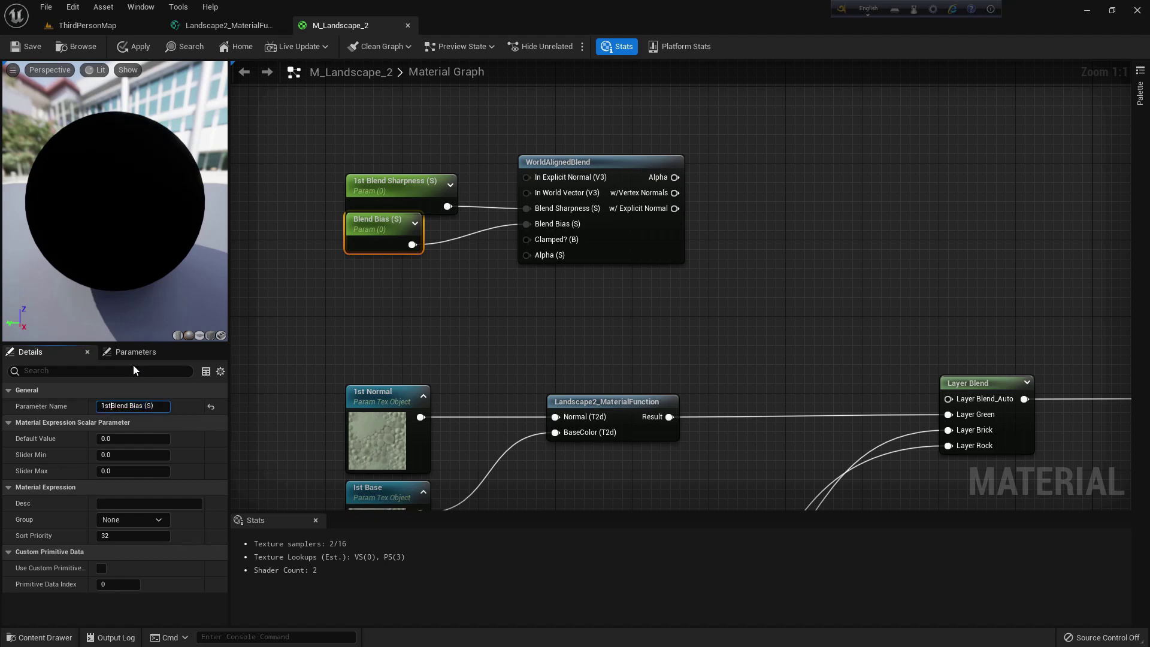
key("Return")
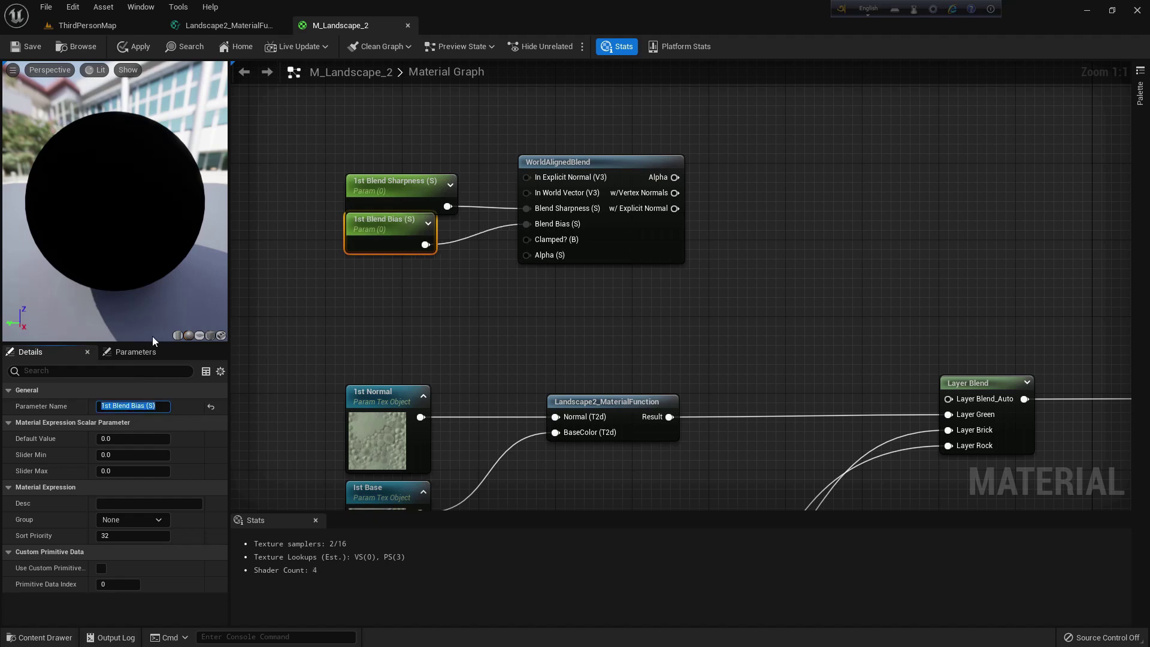
- Add a BlendMaterialAttributes node whose Alpha is fed by the WorldAlignedBlend's w/Vertex Normals output
right_click_drag(730, 282, 694, 319)
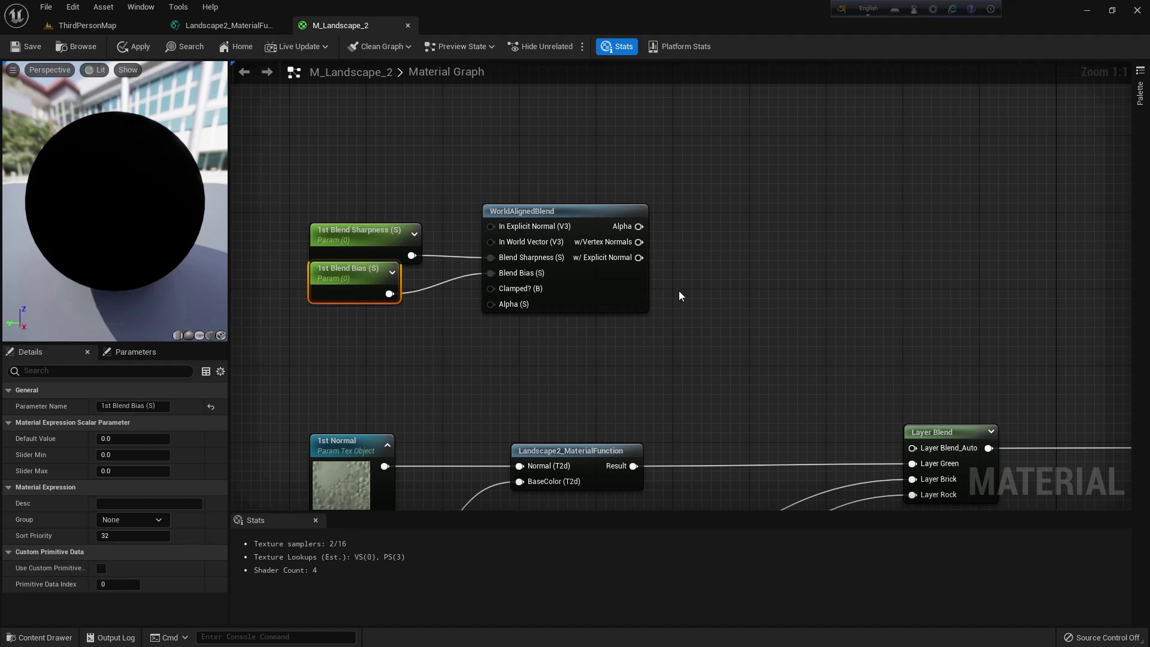
left_click_drag(638, 242, 695, 218)
type("blend materia")
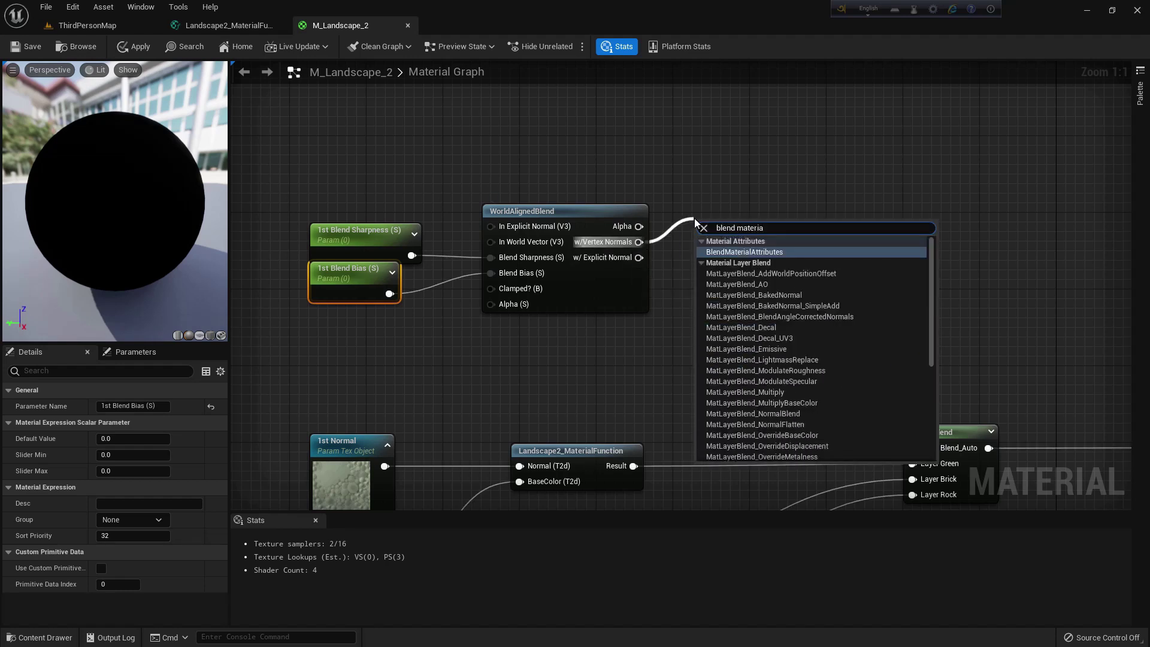
key("Return")
left_click_drag(743, 239, 759, 205)
- Move the slope-blend node group upward and place a copy of its four nodes beneath it, above the material functions
left_click_drag(767, 347, 339, 163)
right_click_drag(445, 149, 446, 192)
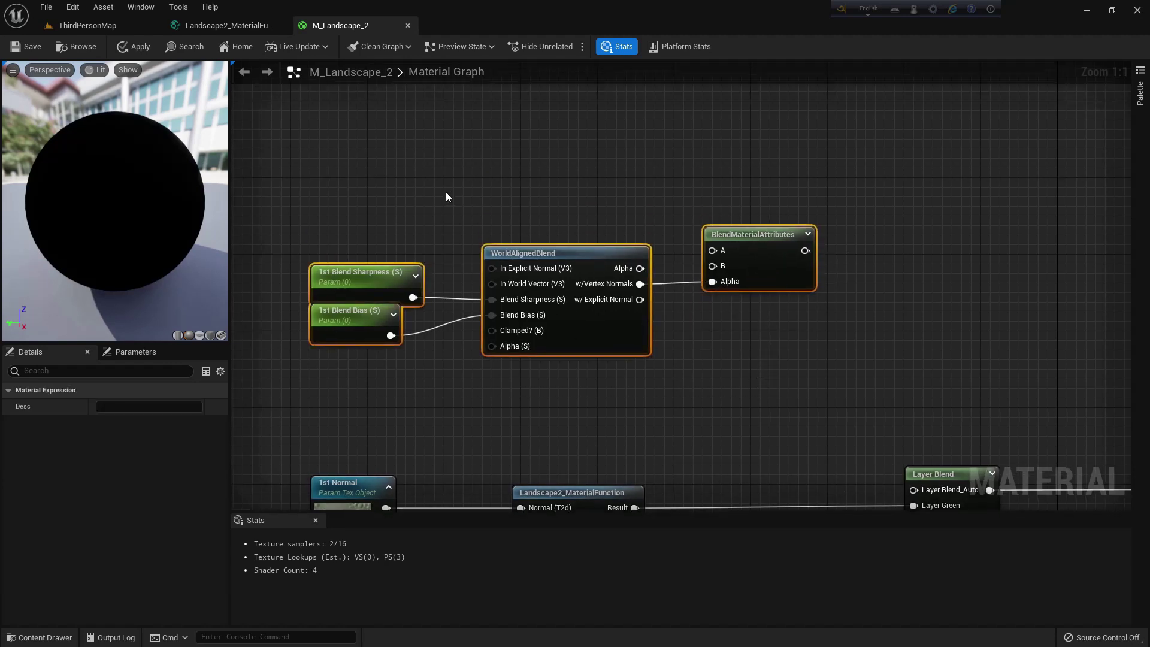
left_click_drag(569, 261, 550, 128)
left_click(779, 353)
key("ctrl+v")
left_click_drag(846, 339, 571, 293)
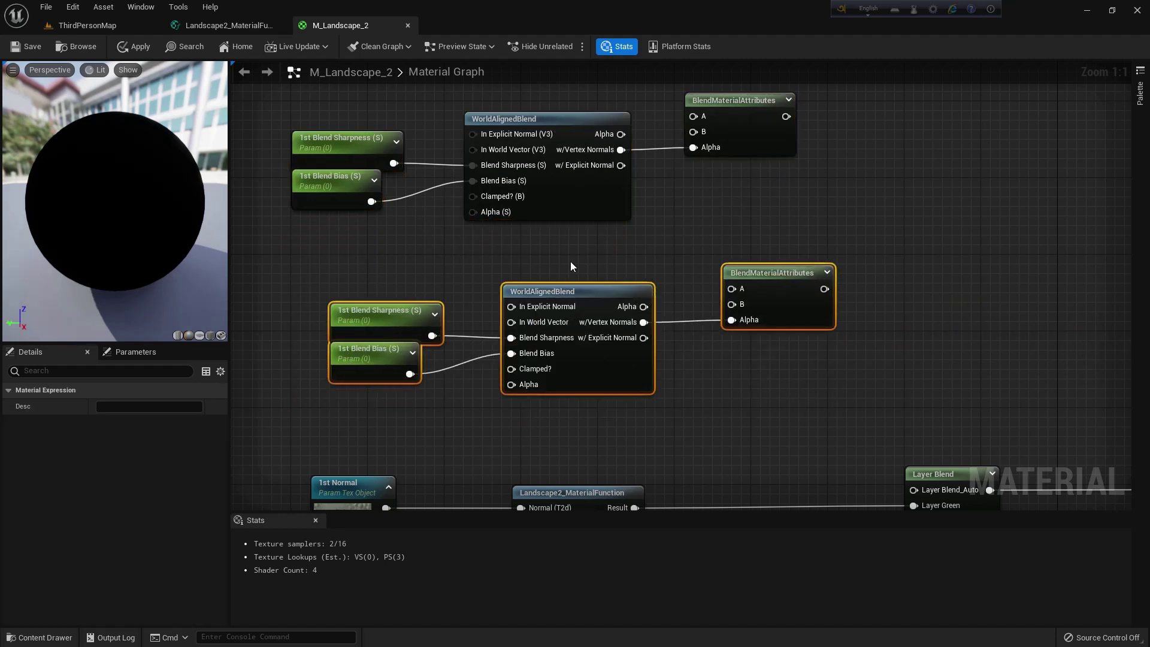
- Rename the copied blend parameters to "2nd Blend Sharpness (S)" and "2nd Blend Bias (S)"
left_click(364, 325)
left_click(101, 406)
type("2nd Blend Sharpness (S")
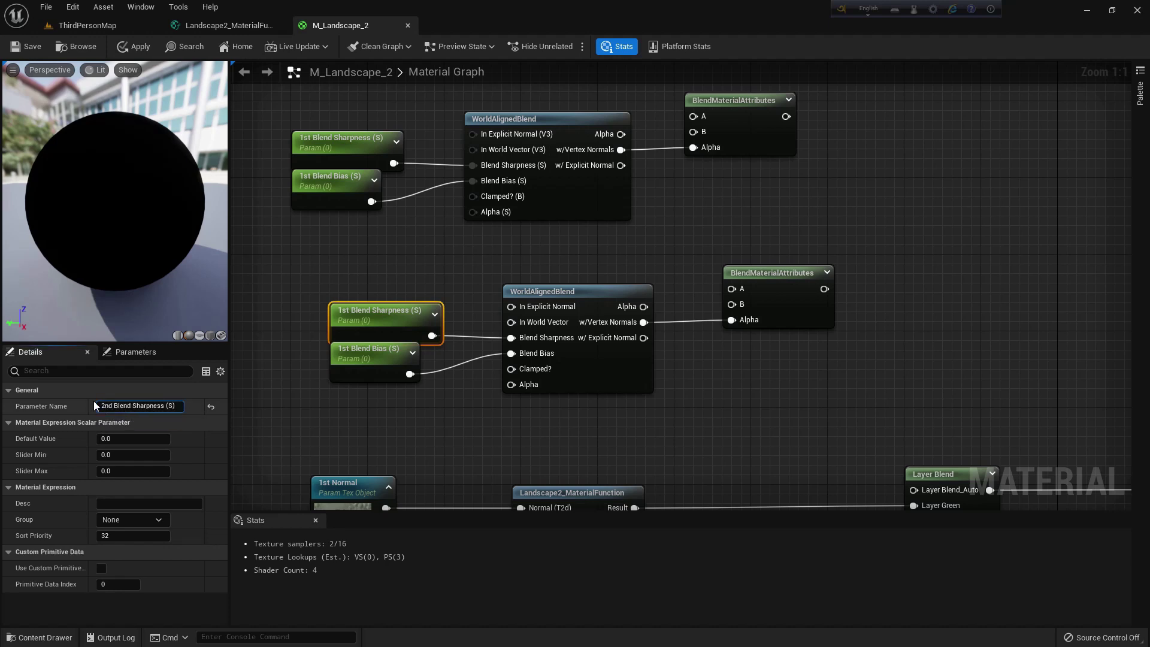
key("Return")
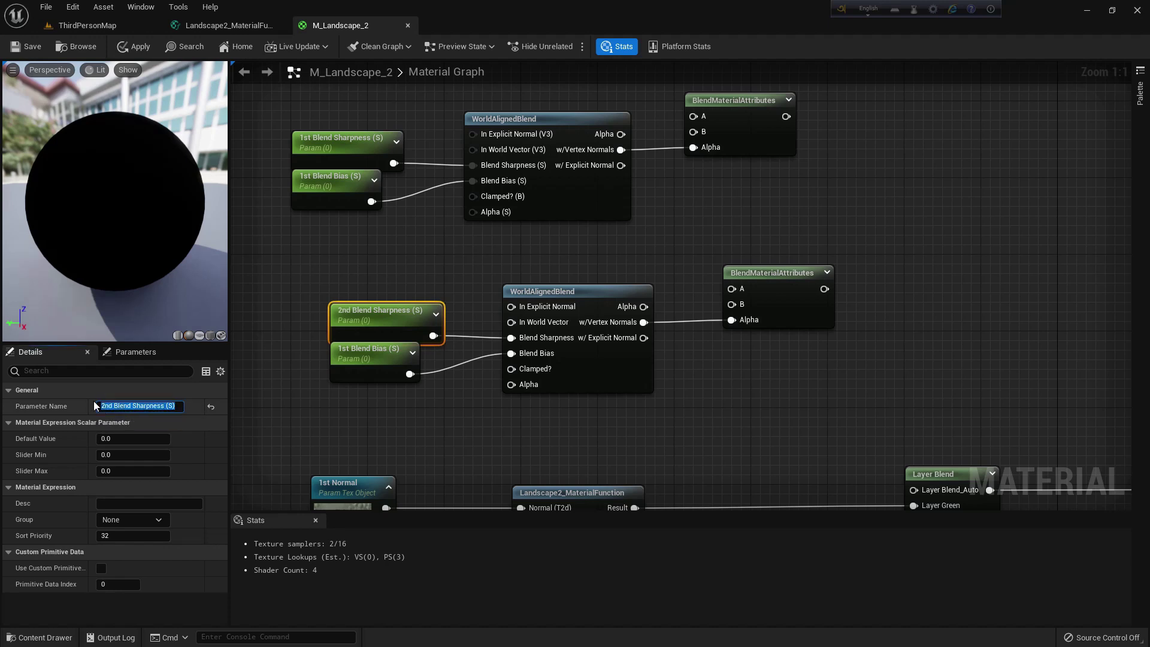
left_click(367, 357)
left_click(118, 405)
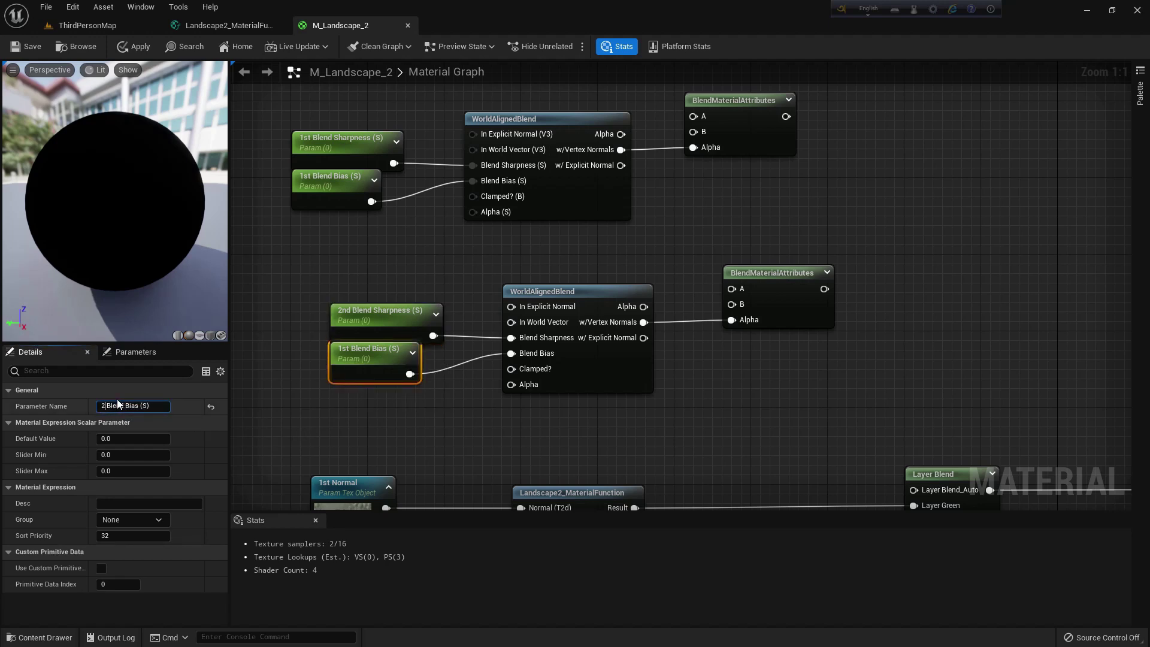
type("2nd")
key("Return")
- Wire the lower BlendMaterialAttributes into Layer Blend_Auto and the upper one into the lower one's A input
right_click_drag(628, 256, 633, 289)
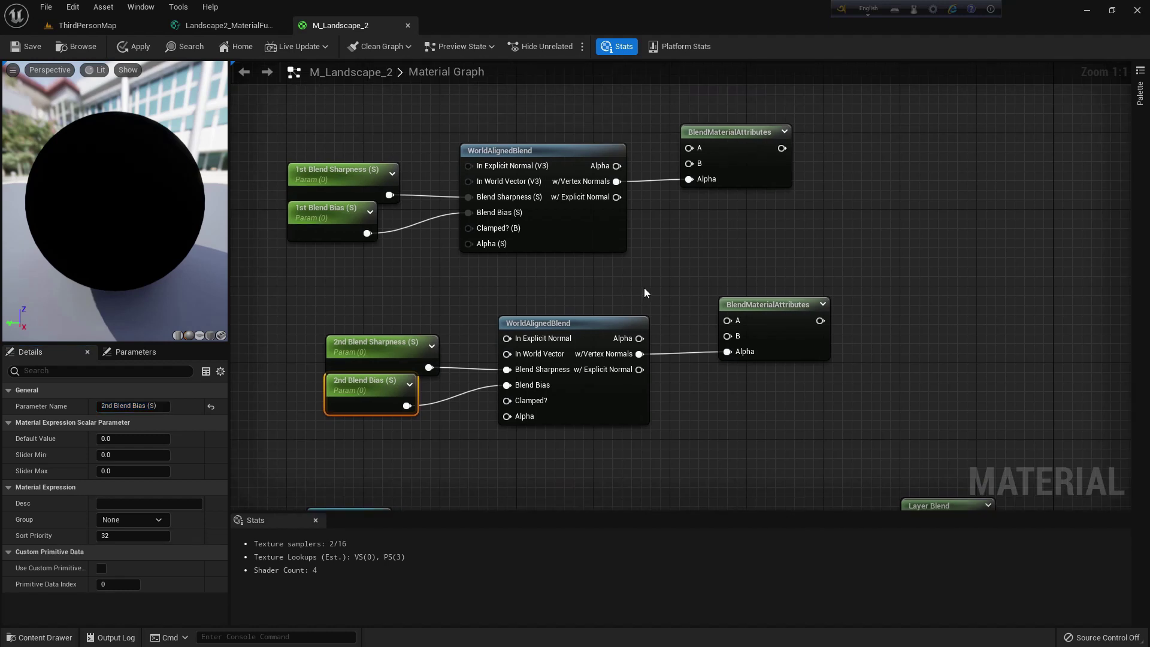
right_click_drag(701, 281, 590, 191)
left_click_drag(709, 230, 799, 431)
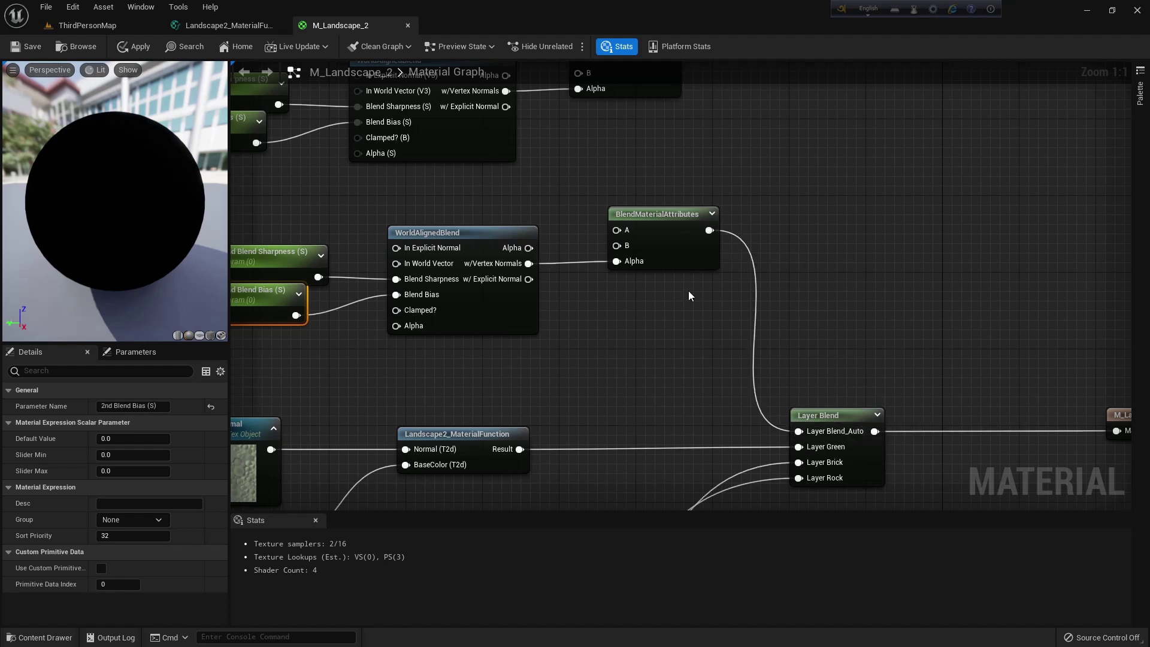
scroll(664, 296, "down", 1)
left_click_drag(674, 88, 625, 240)
- Connect the third function's Result to the lower blend's B, and the first and second functions' Results to the upper blend's A and B
scroll(627, 242, "down", 2)
right_click_drag(638, 355, 647, 188)
left_click_drag(568, 506, 634, 105)
right_click_drag(633, 169, 631, 335)
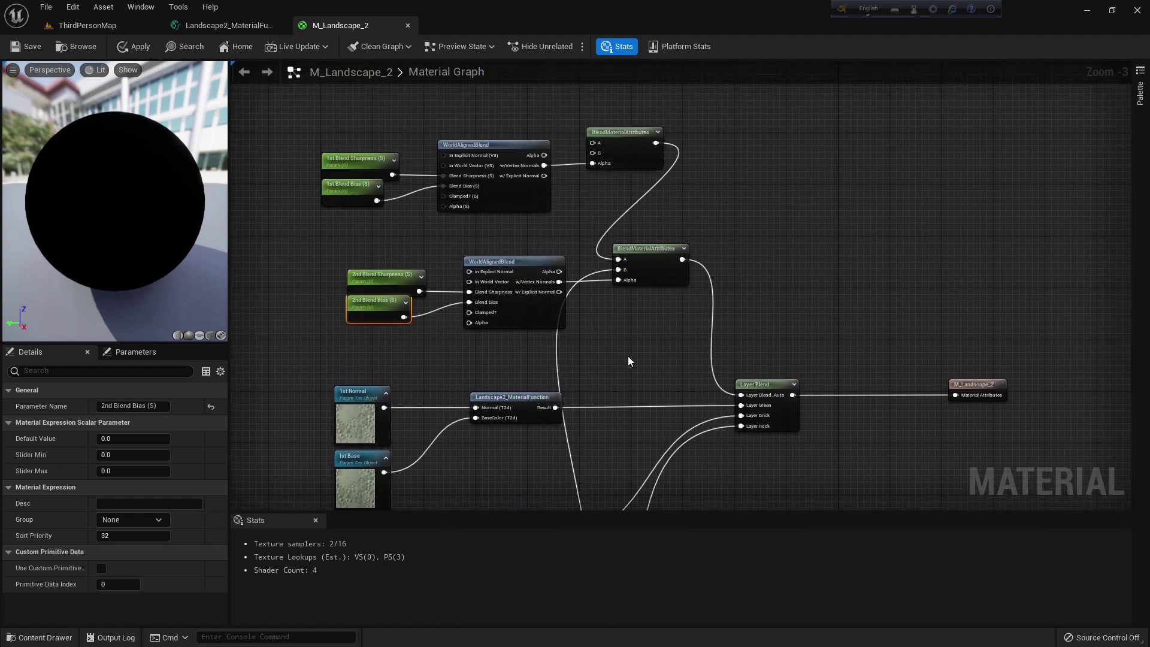
left_click_drag(554, 408, 592, 153)
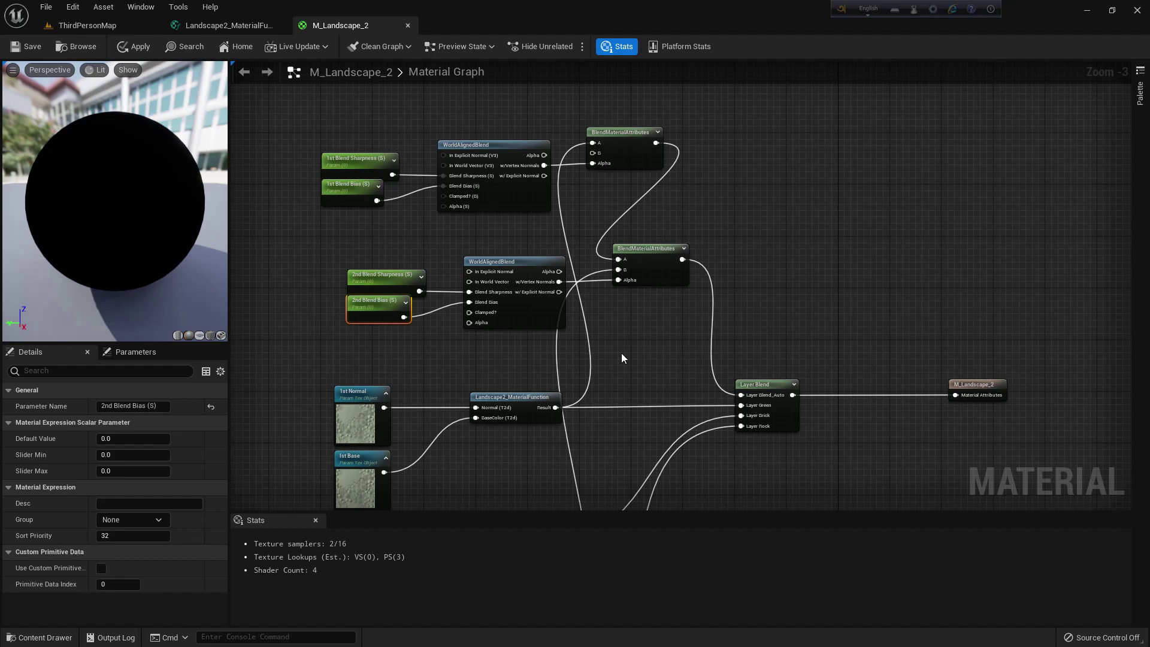
right_click_drag(622, 357, 588, 225)
left_click_drag(530, 401, 563, 141)
- Check the finished node wiring and apply the changes to M_Landscape_2
scroll(640, 292, "down", 2)
right_click_drag(639, 293, 623, 254)
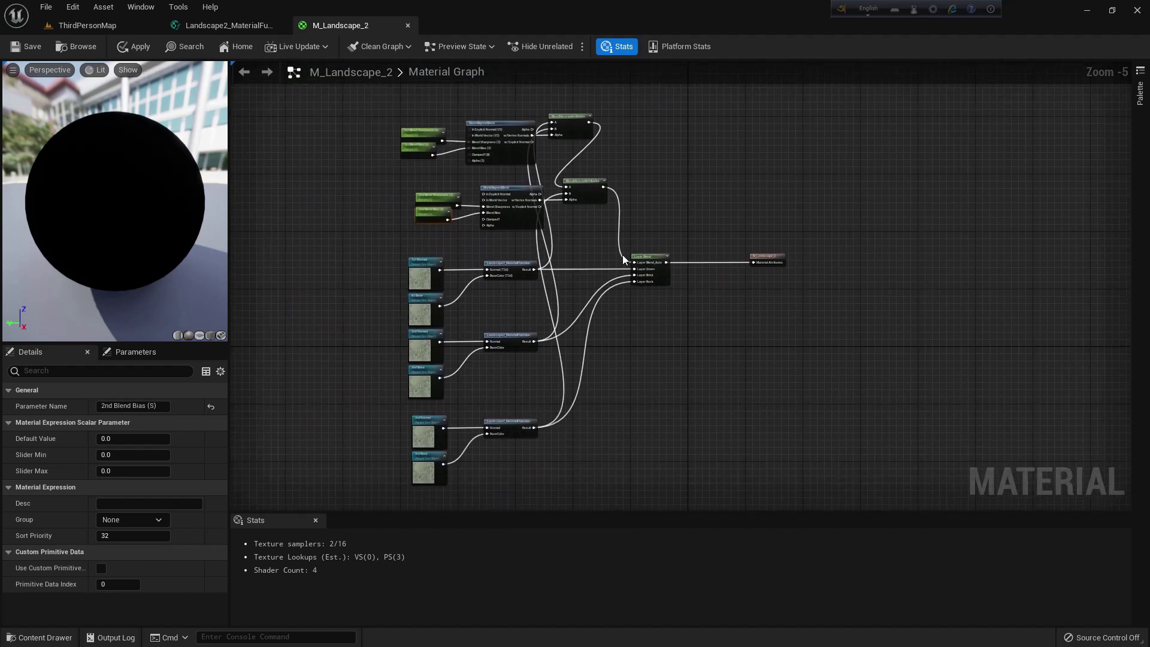
scroll(623, 257, "up", 1)
right_click_drag(542, 317, 621, 300)
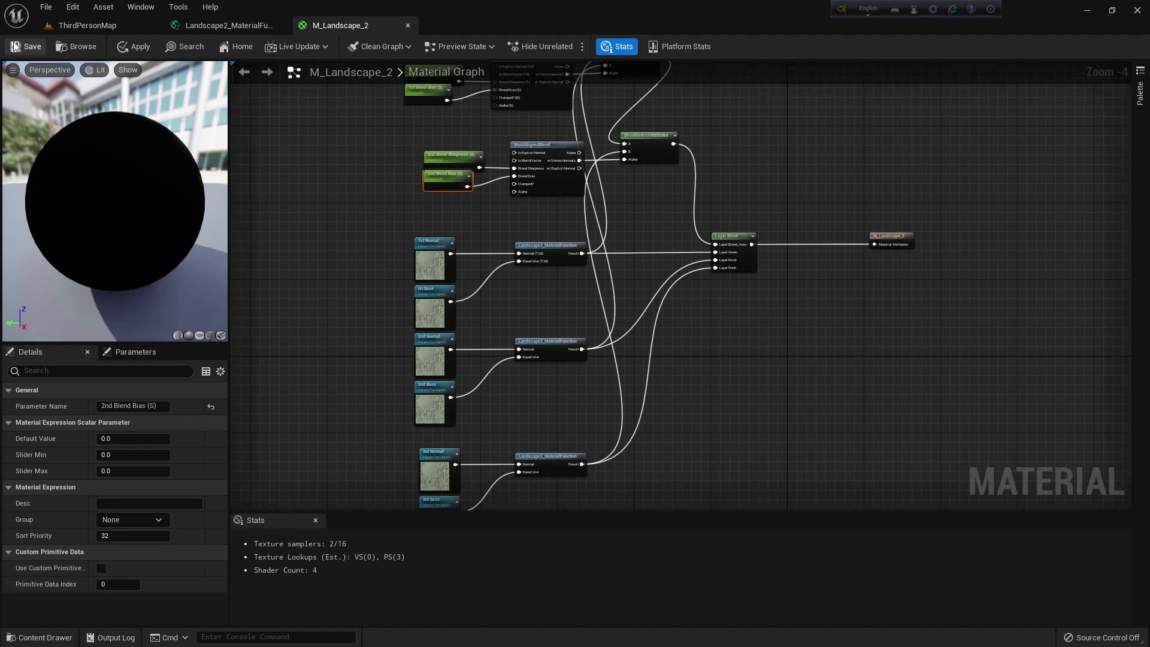
left_click(135, 47)
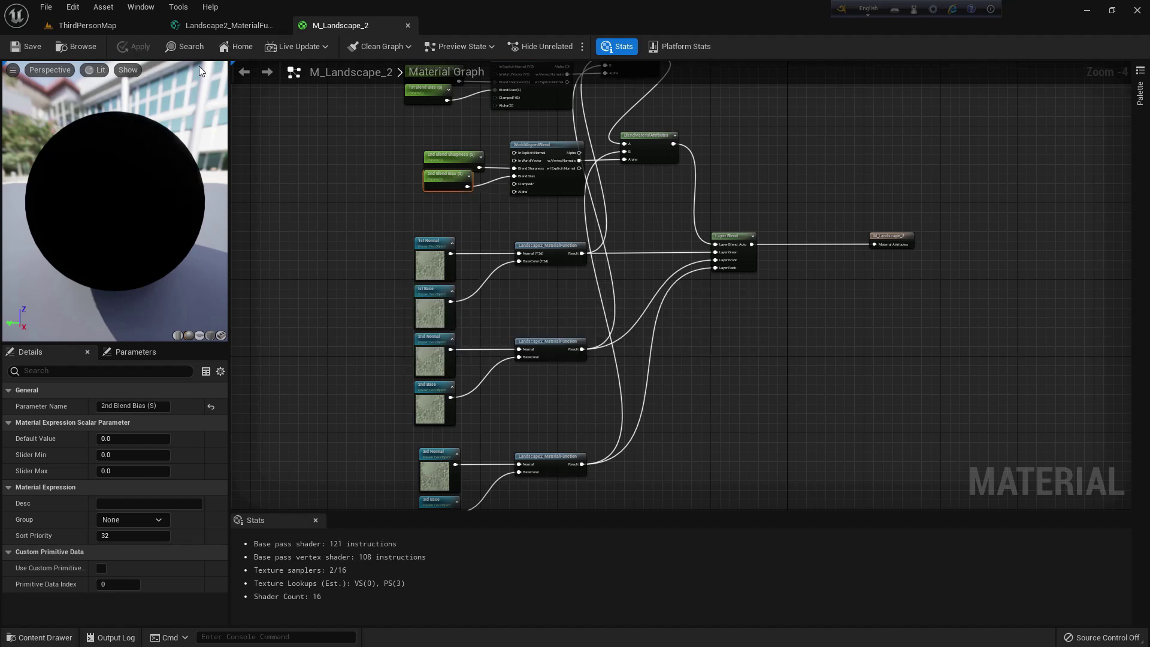
- Create a material instance from M_Landscape_2 in the Material_2 folder, keep its default name, and open it
left_click(71, 46)
right_click(244, 468)
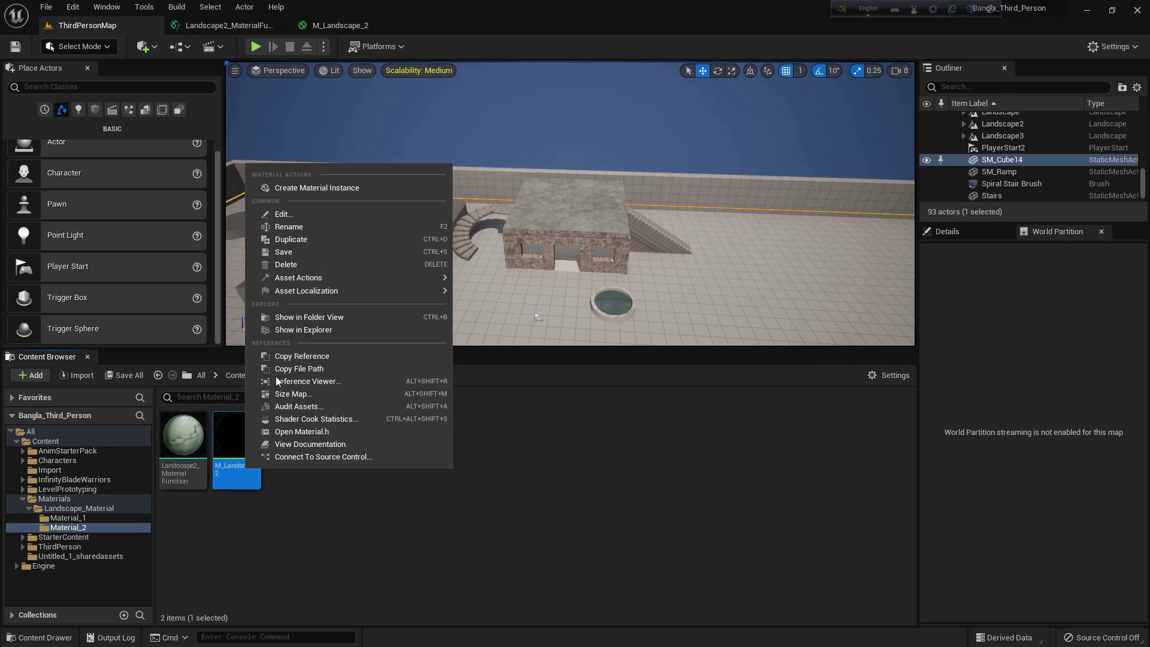
left_click(302, 189)
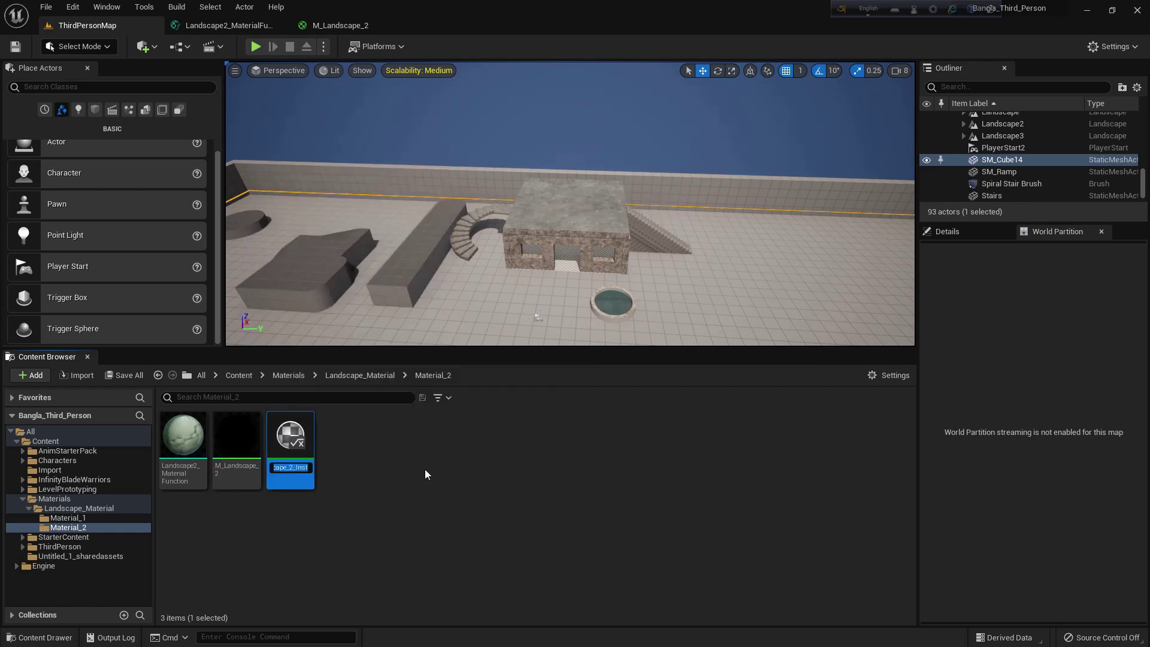
double_click(299, 456)
- Enable overrides for the instance's 1st, 2nd and 3rd Normal and Base textures, leaving Preview_1 and Preview_2 off
left_click(834, 232)
left_click(834, 266)
left_click(834, 300)
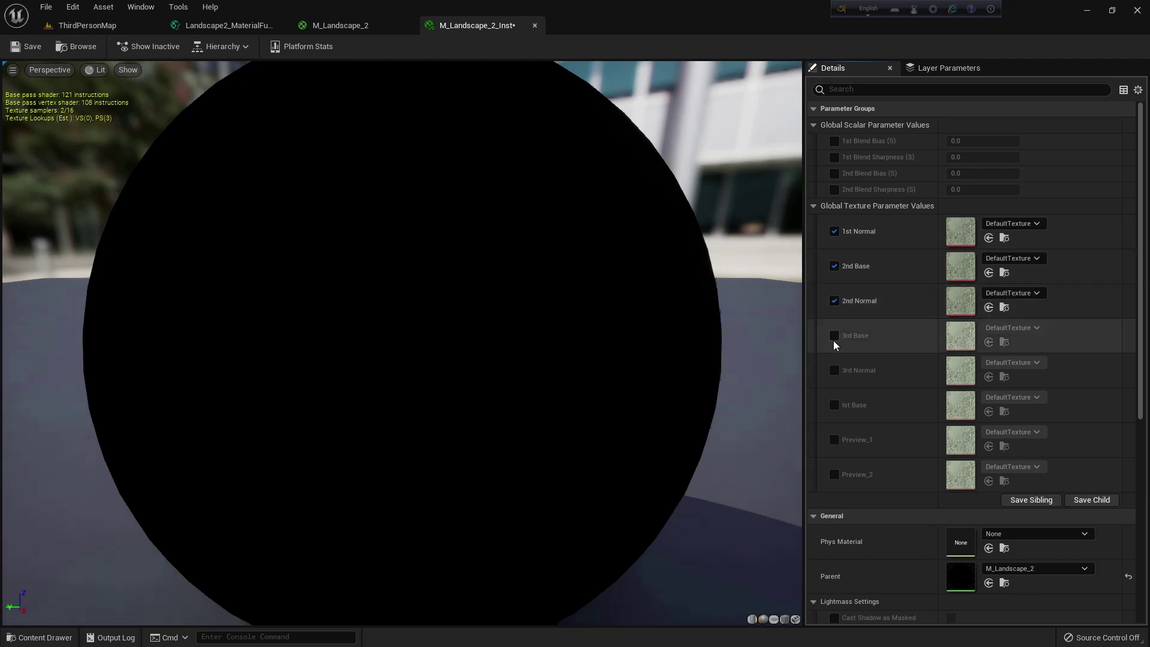
left_click(834, 335)
left_click(834, 370)
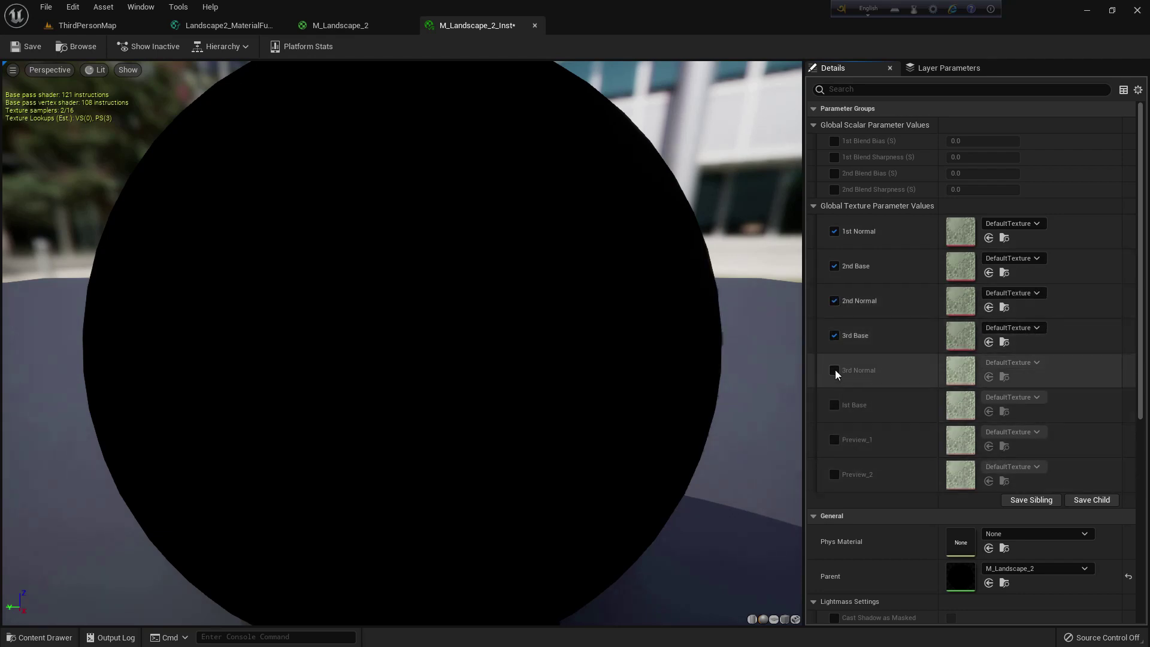
left_click(835, 405)
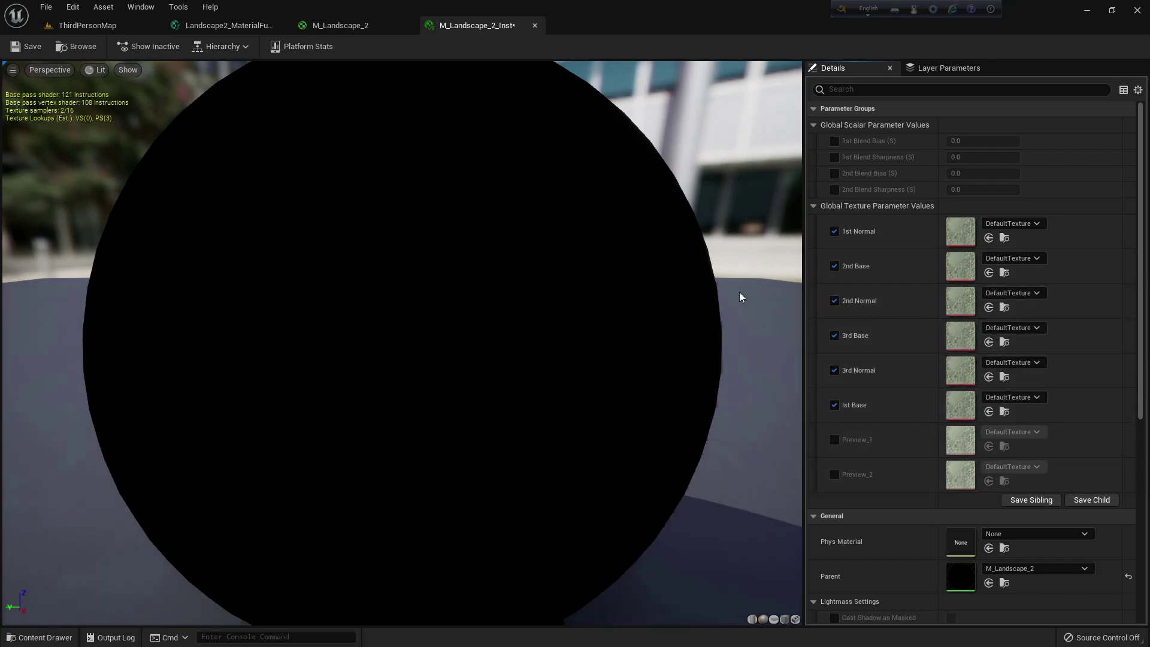
- Assign T_Ground_Grass_D to the 3rd Normal parameter and T_Ground_Grass_N to the 1st Base parameter
left_click(992, 362)
type("grass")
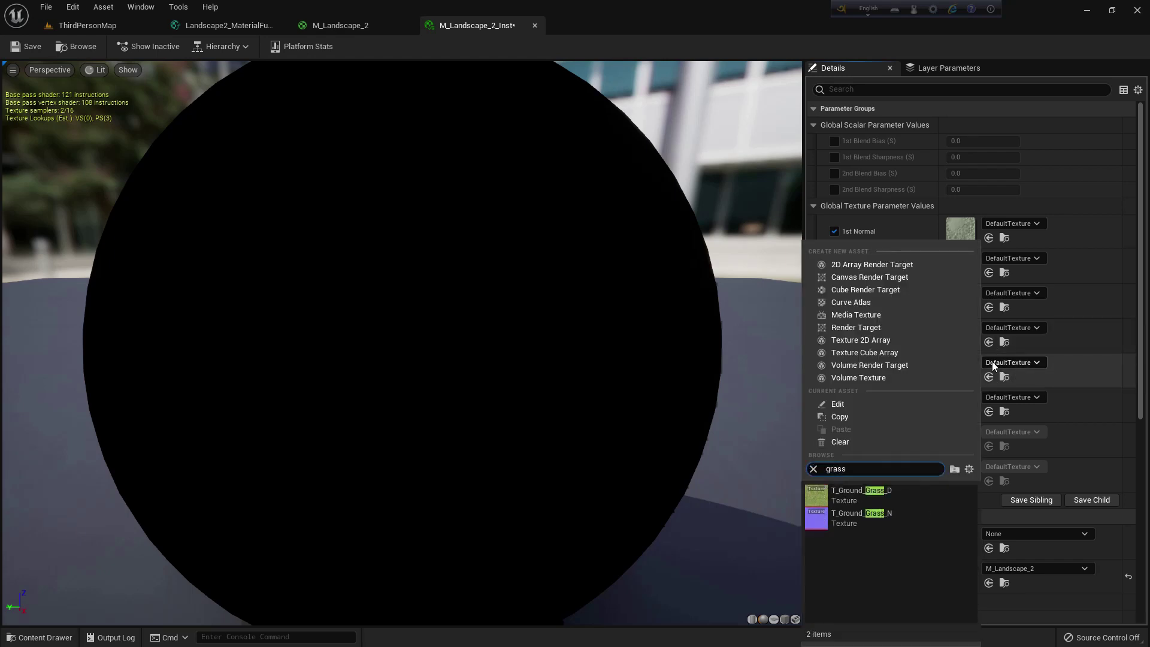
left_click(859, 497)
left_click(999, 397)
type("grass")
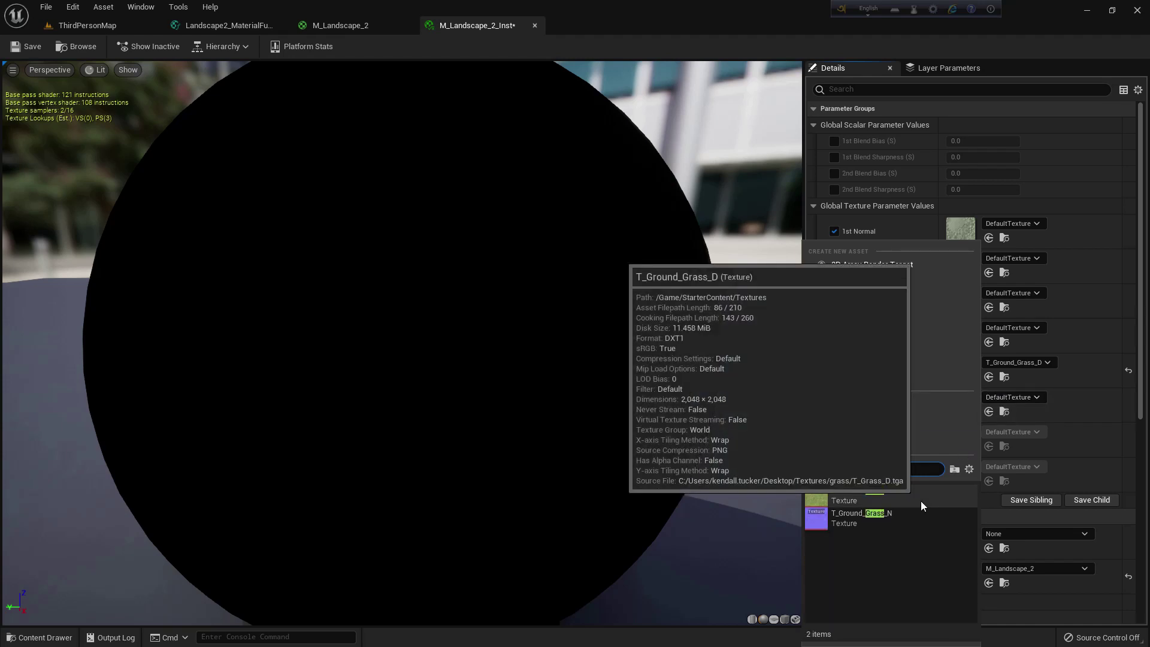
left_click(890, 514)
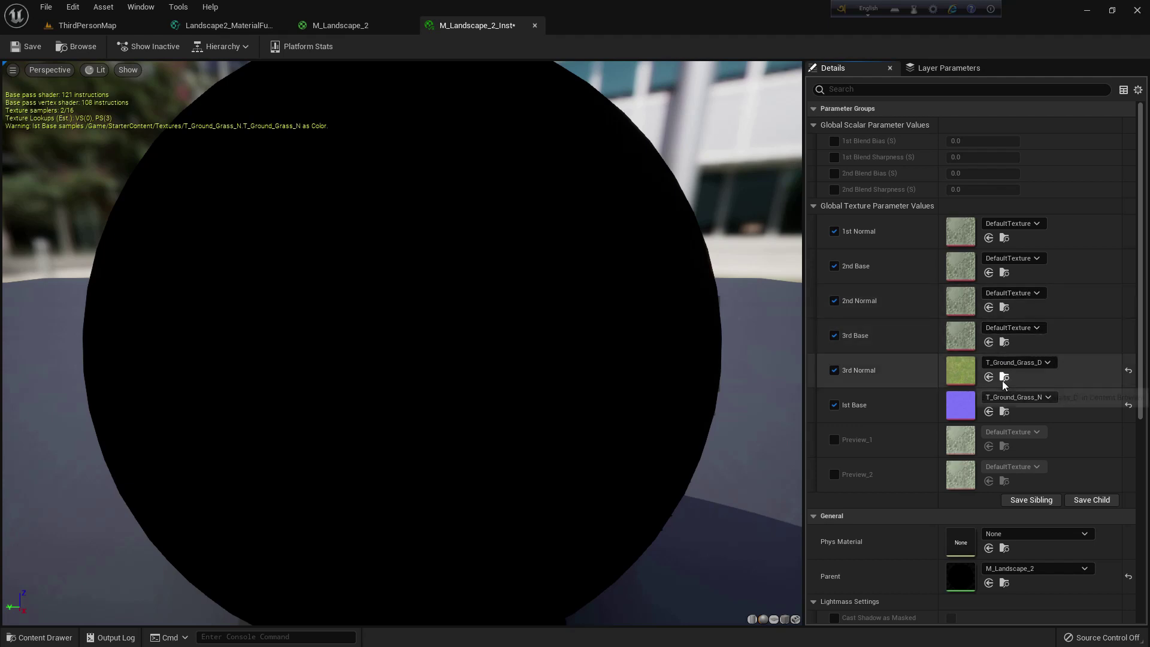
- Swap the grass textures by copying T_Ground_Grass_D onto 1st Base and assigning T_Ground_Grass_N to 3rd Normal
right_click(994, 376)
left_click(995, 389)
right_click(985, 403)
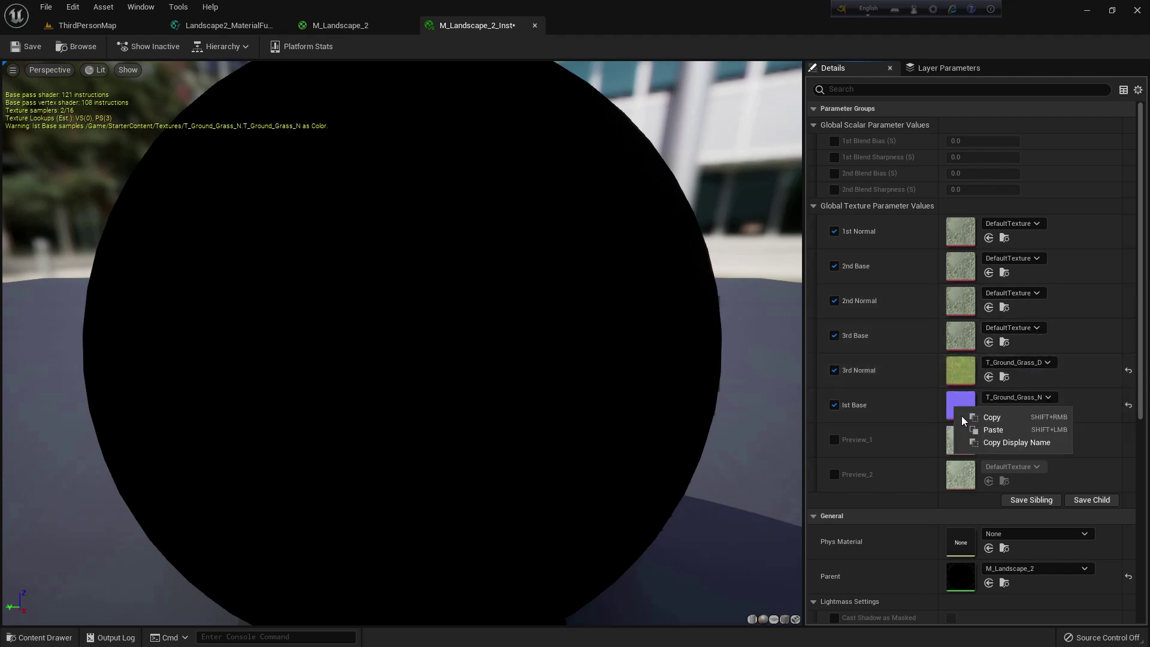
left_click(994, 429)
left_click(997, 363)
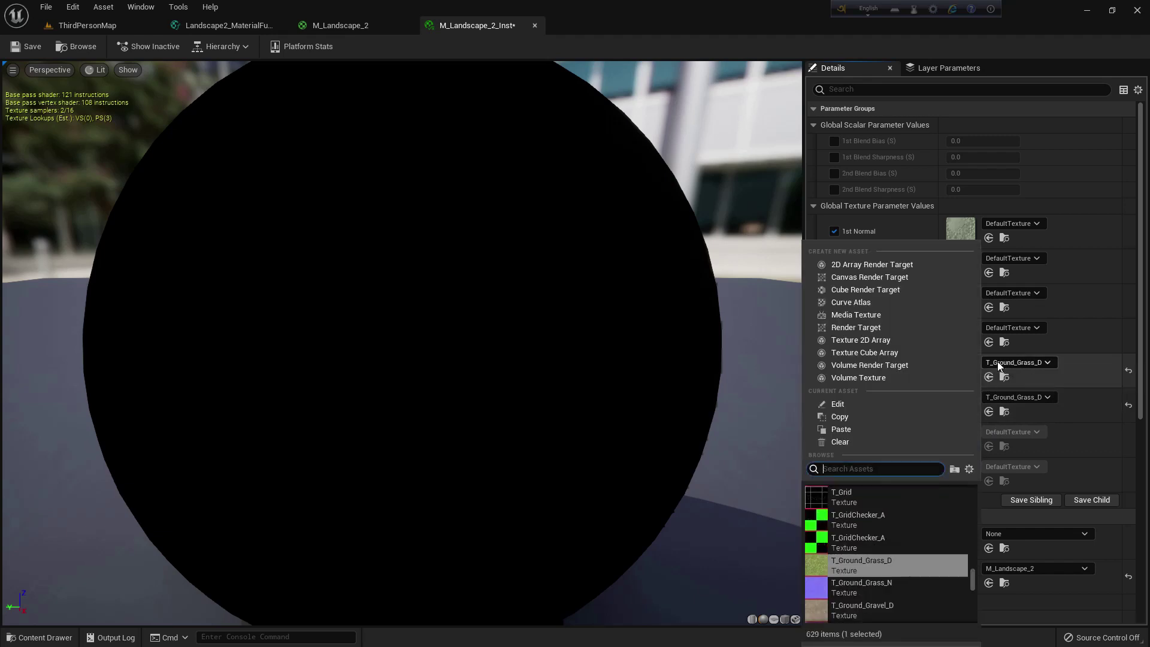
type("grass")
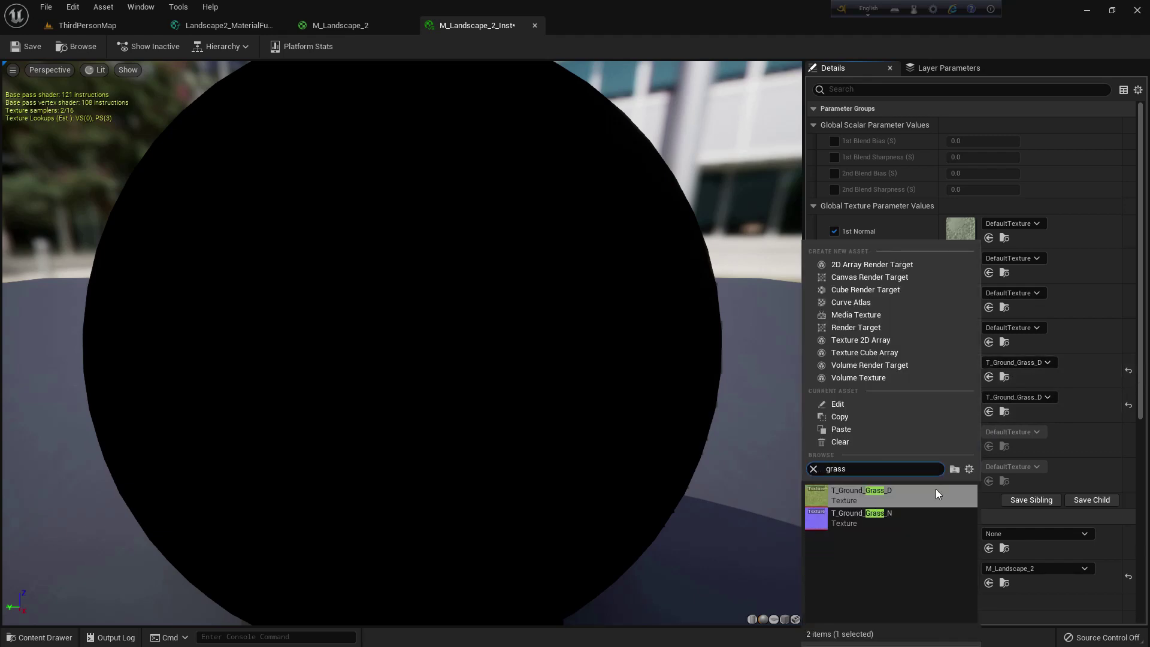
left_click(890, 519)
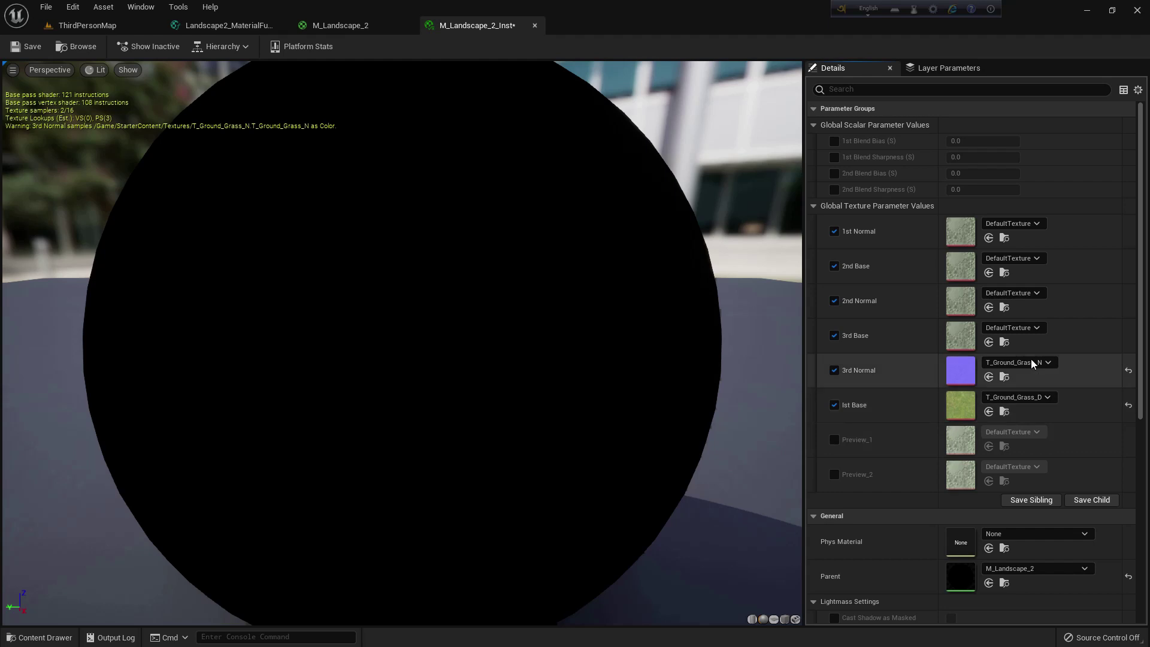
- Search the rock and stone textures and assign T_CobbleStone_Pebble_D to the 3rd Base parameter
left_click(998, 328)
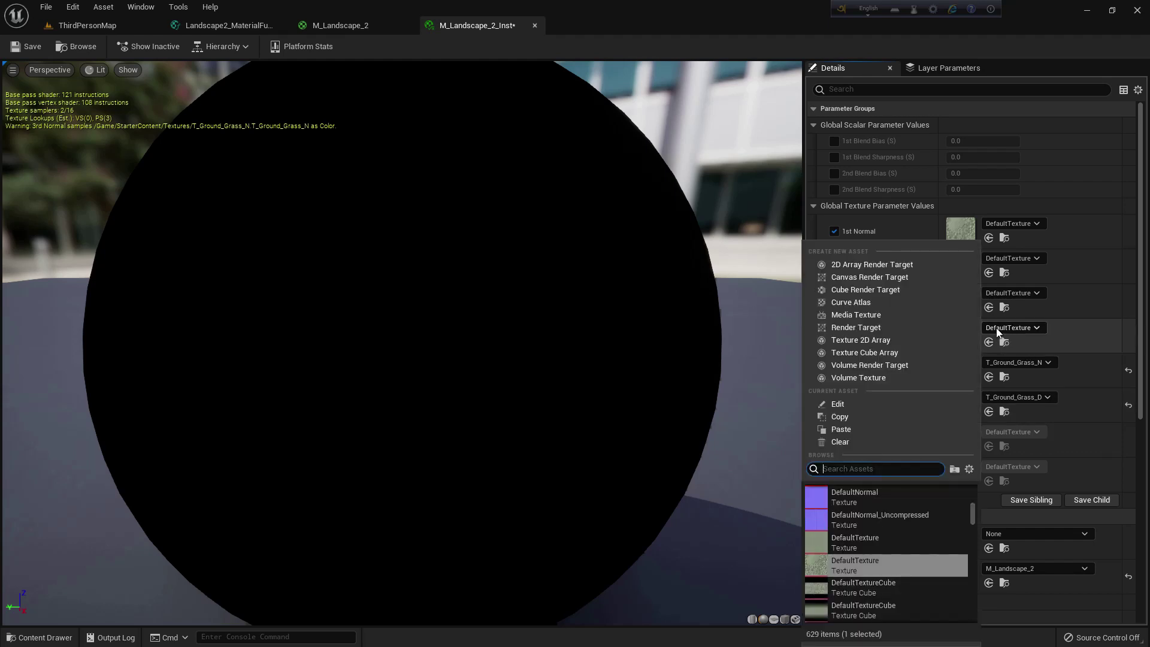
type("rock")
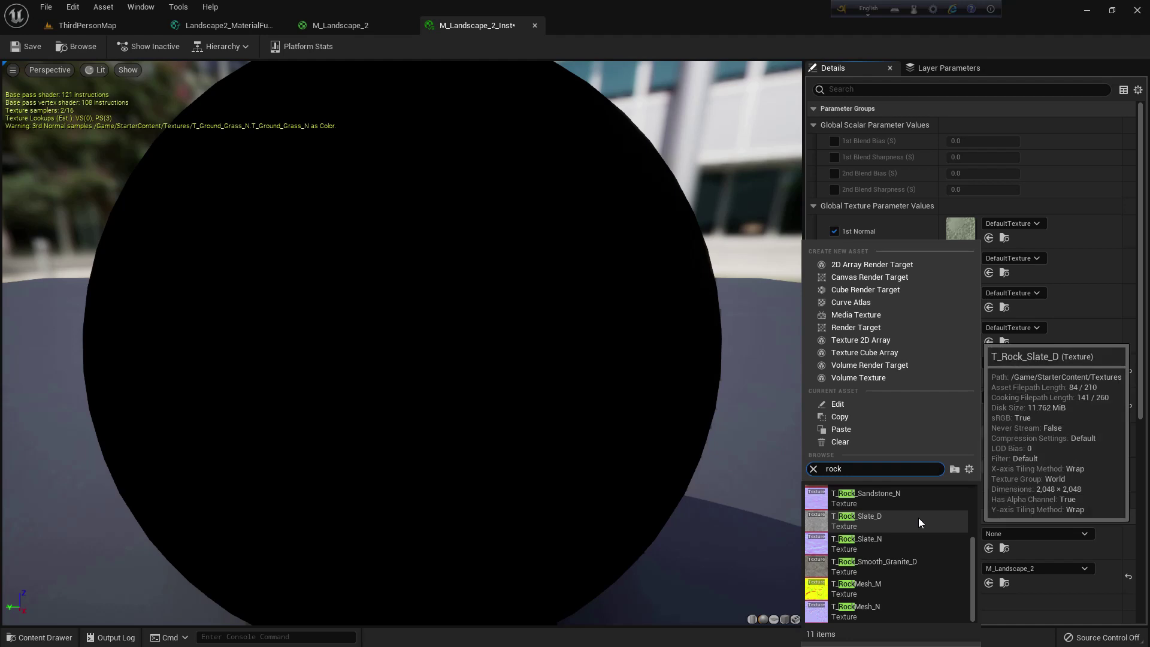
scroll(899, 566, "up", 3)
scroll(902, 562, "up", 1)
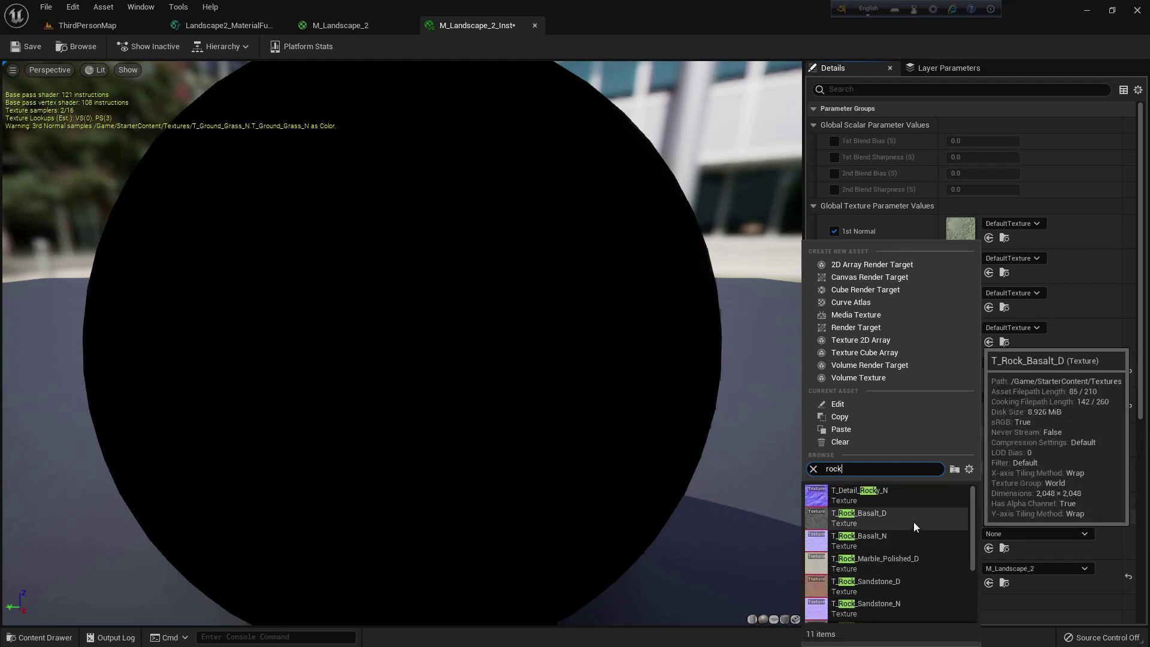
scroll(914, 522, "down", 4)
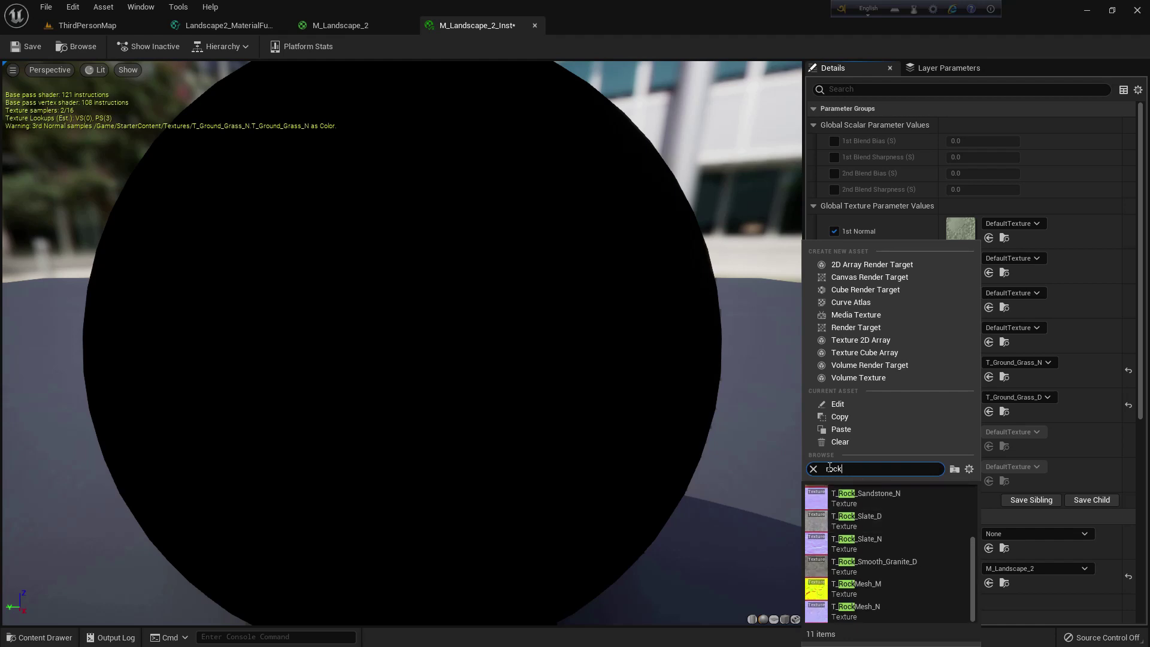
type("e")
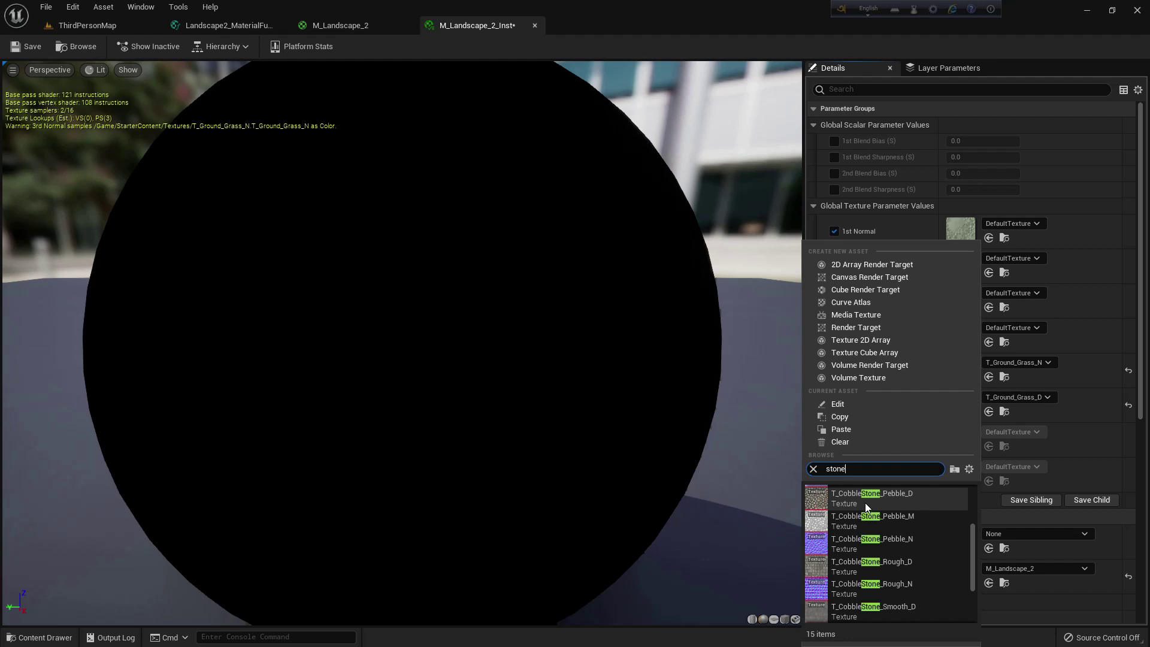
left_click(893, 499)
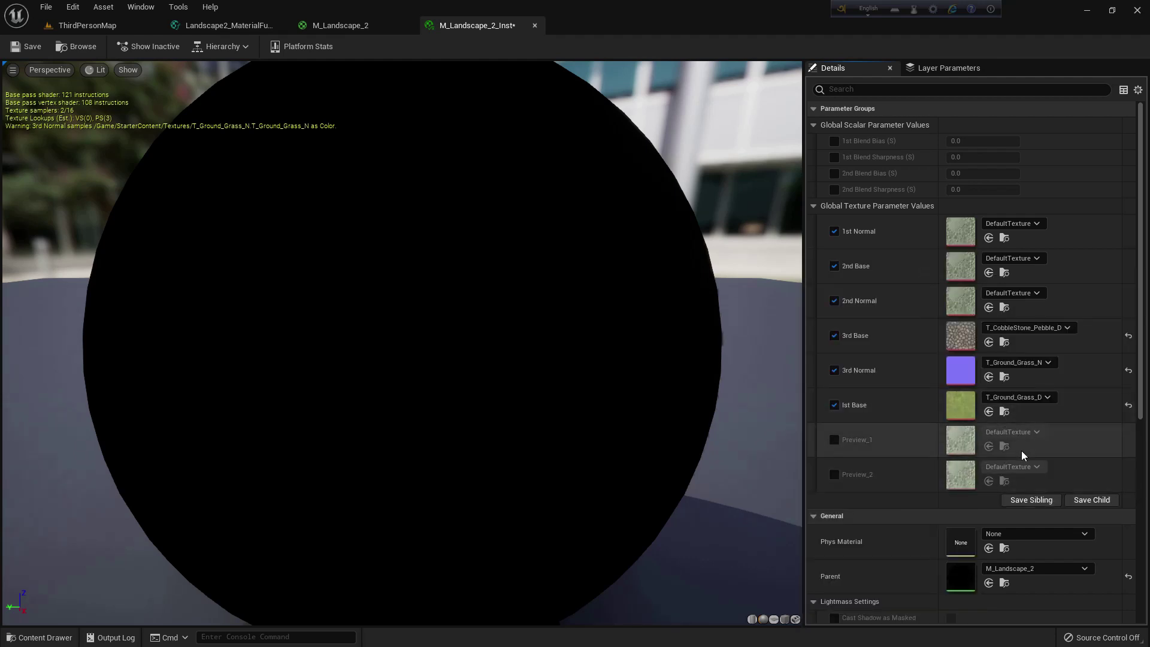
- Assign T_CobbleStone_Pebble_N from the StarterContent textures to the instance's 2nd Normal parameter
left_click(997, 293)
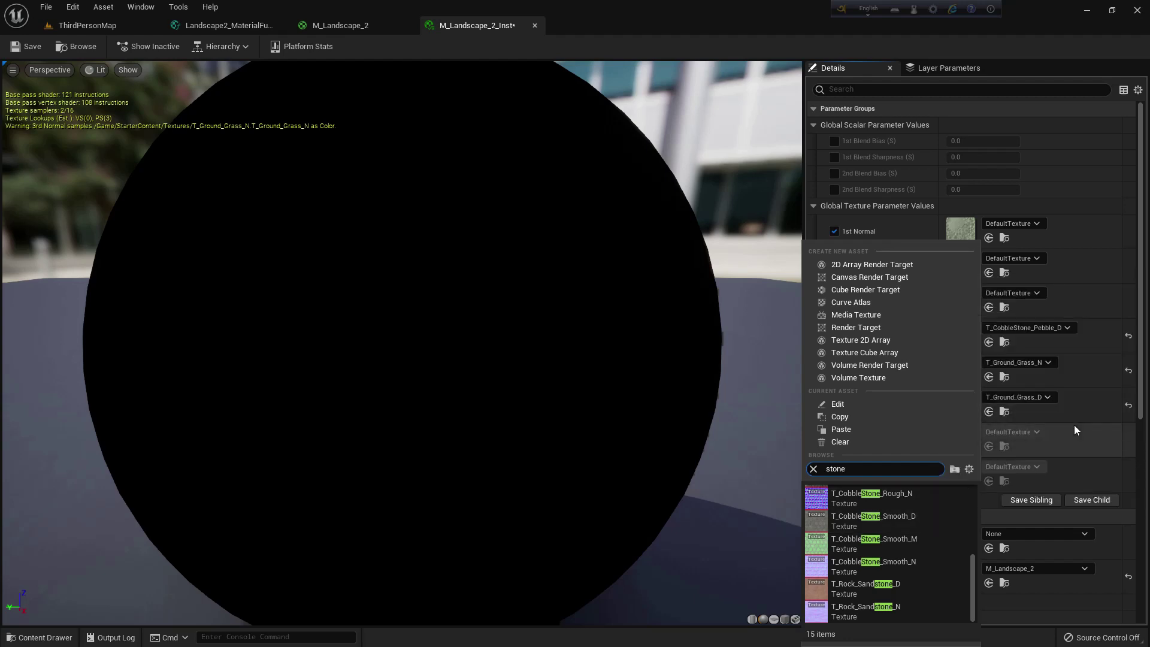
left_click(1074, 425)
left_click(1005, 342)
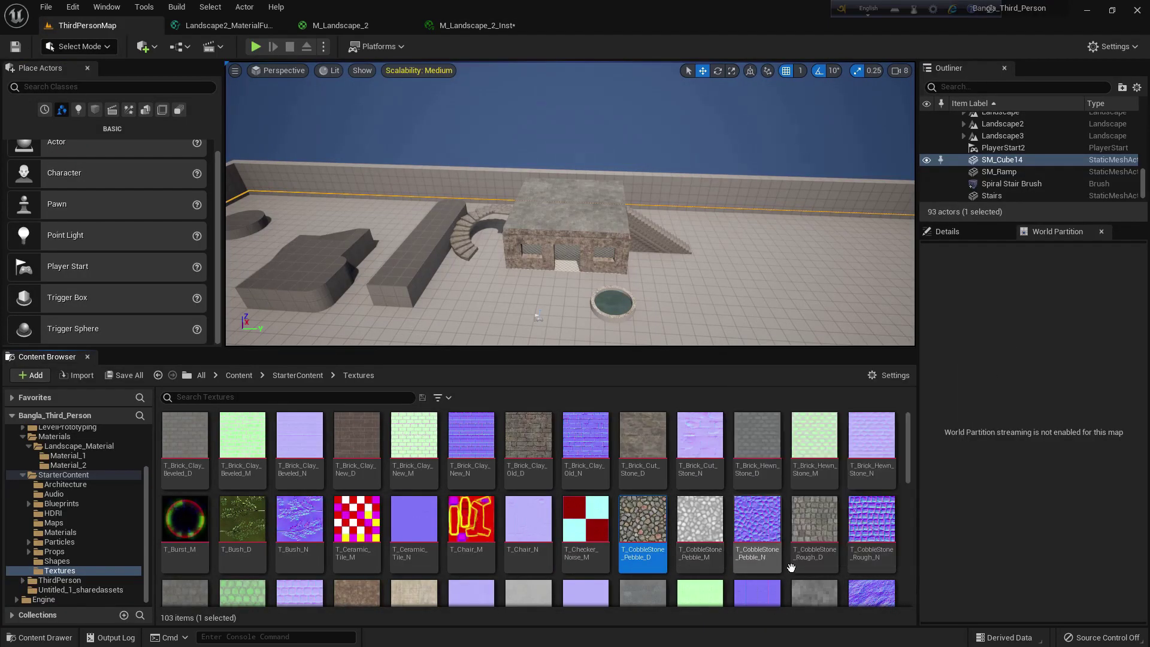
left_click(757, 519)
left_click(477, 26)
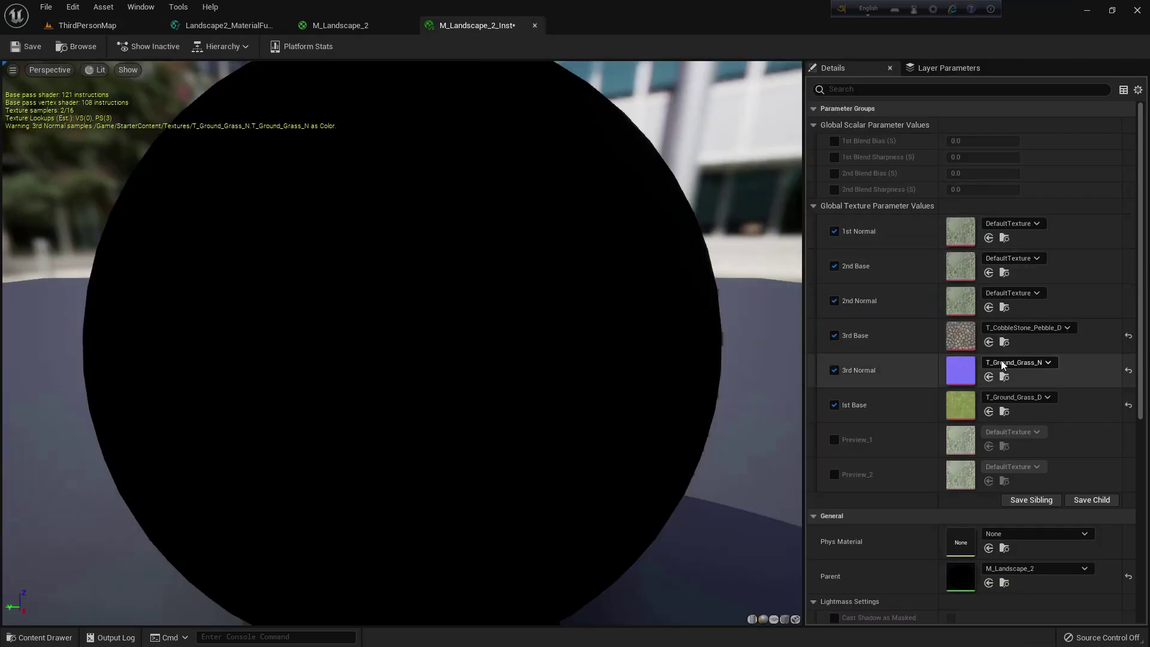
left_click(989, 308)
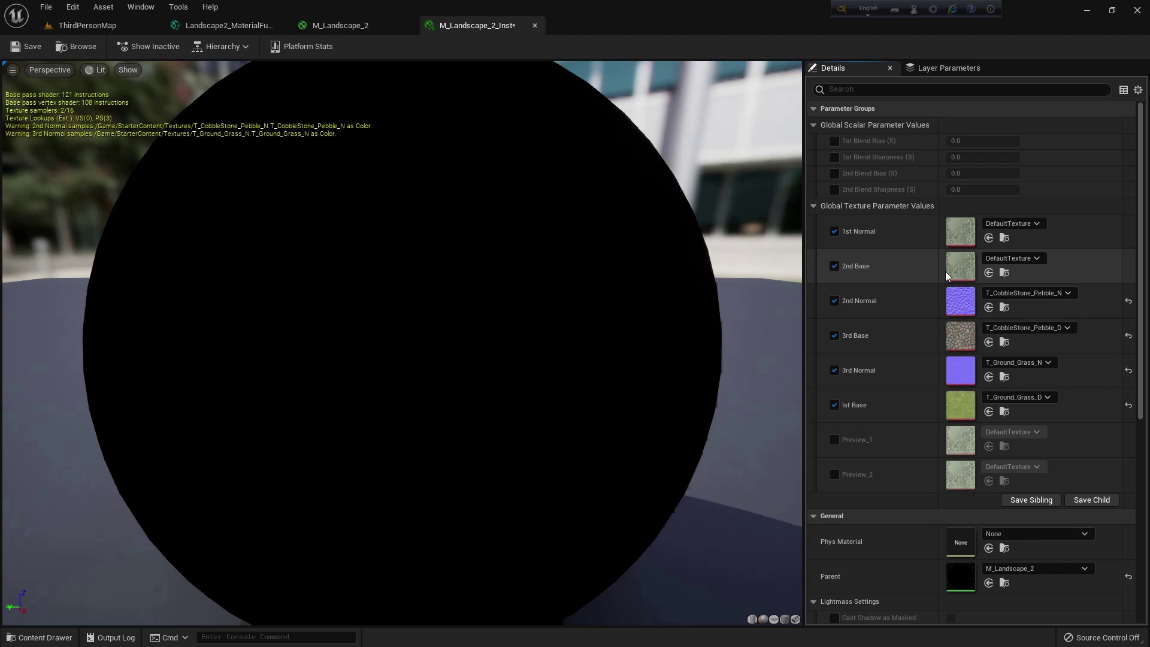
- Search the textures for brick and assign T_Brick_Clay_New_D to the 2nd Base parameter
left_click(1007, 259)
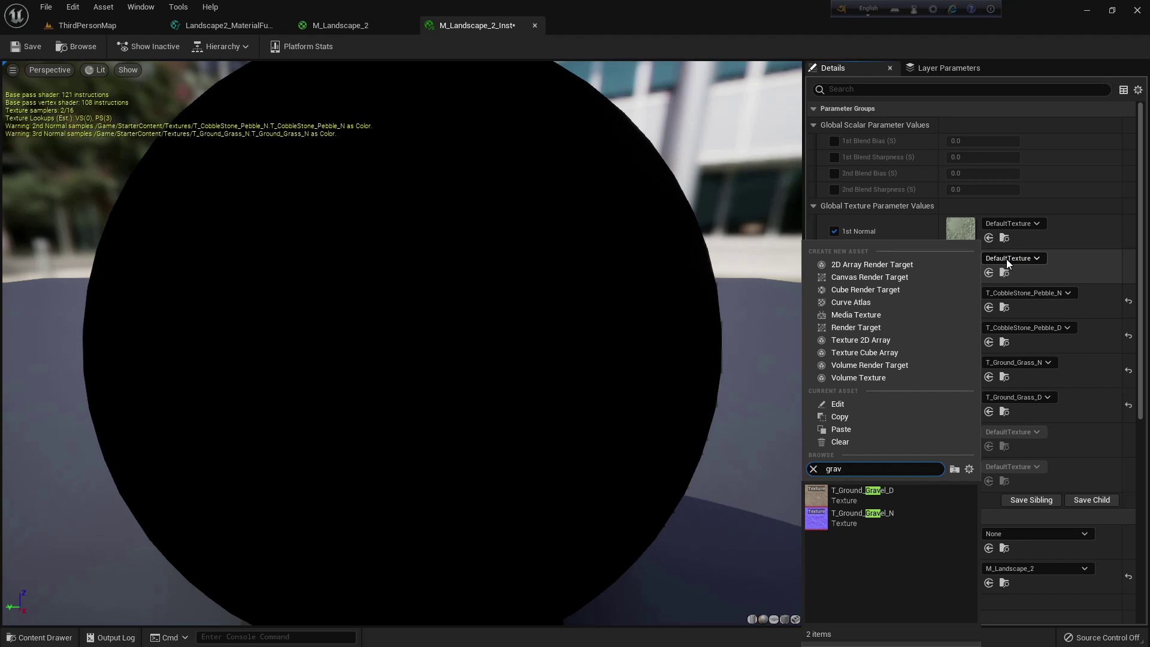
key("BackSpace")
type("brick")
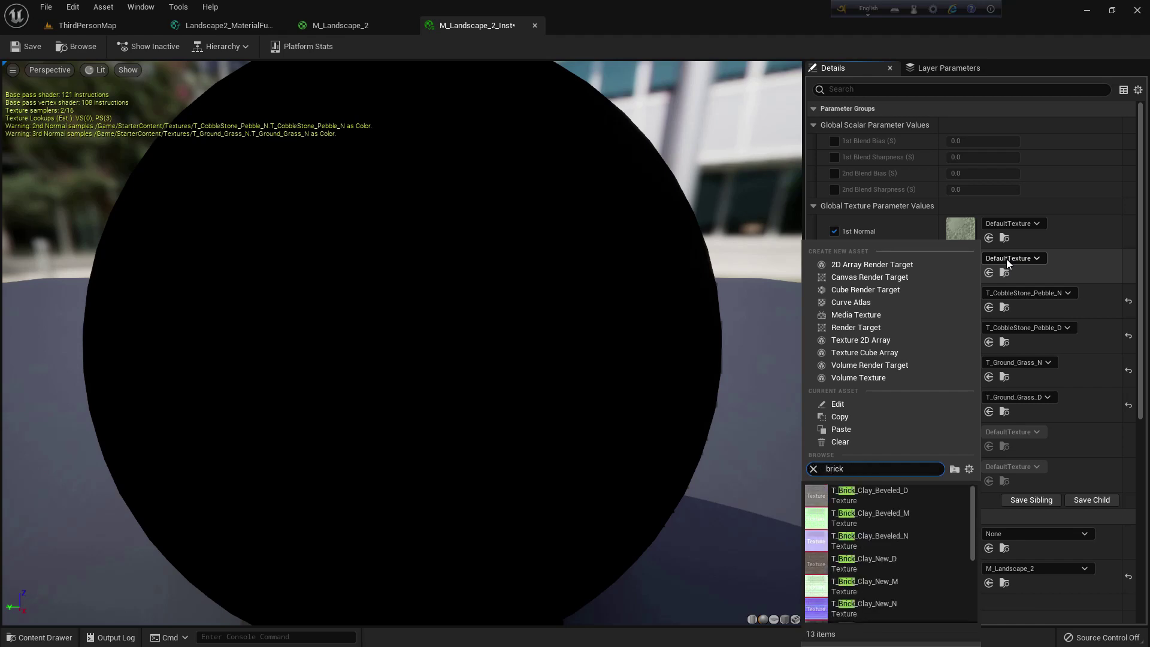
left_click(854, 560)
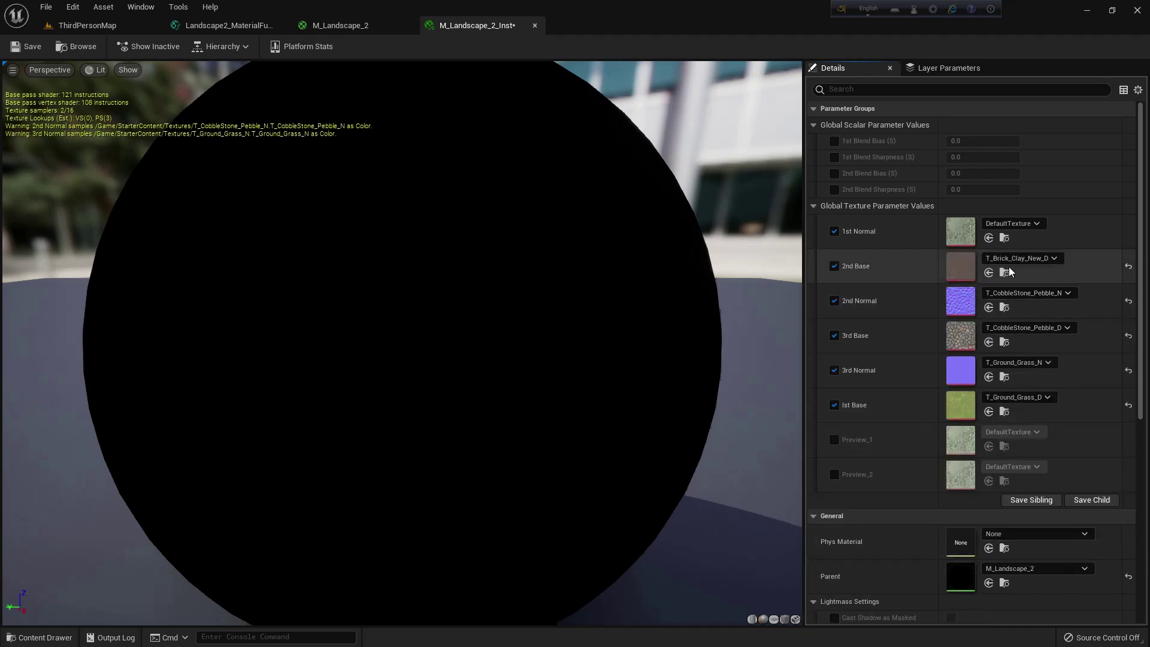
- Assign T_Brick_Clay_New_N to the 1st Normal parameter and save the material instance
left_click(1013, 224)
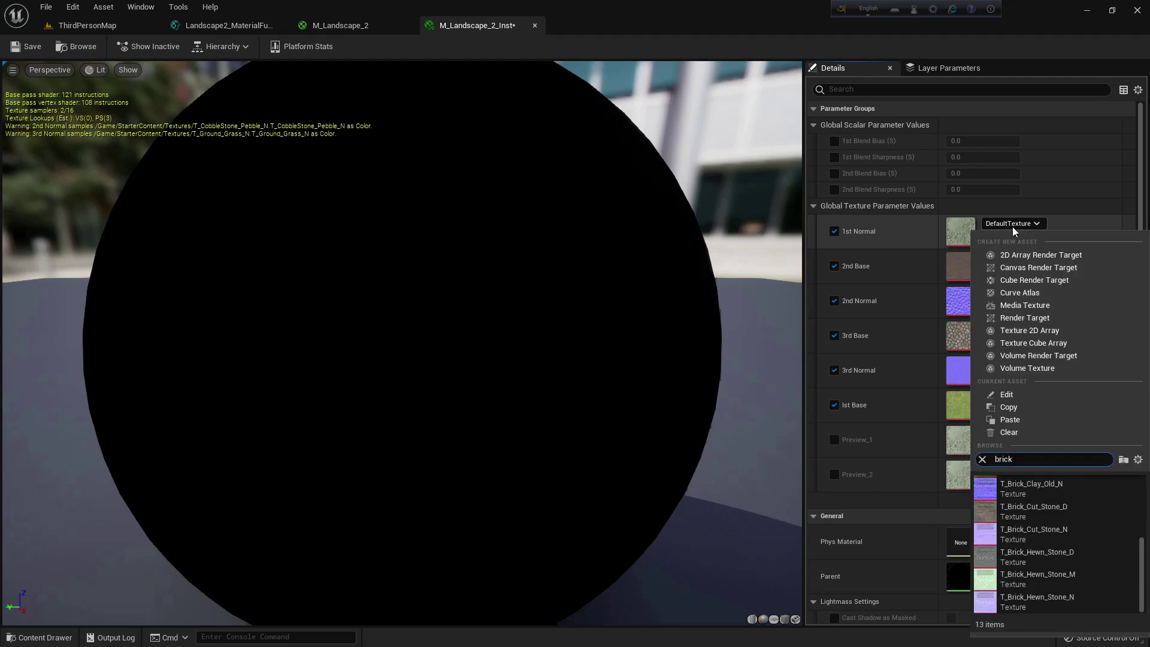
type("clay new")
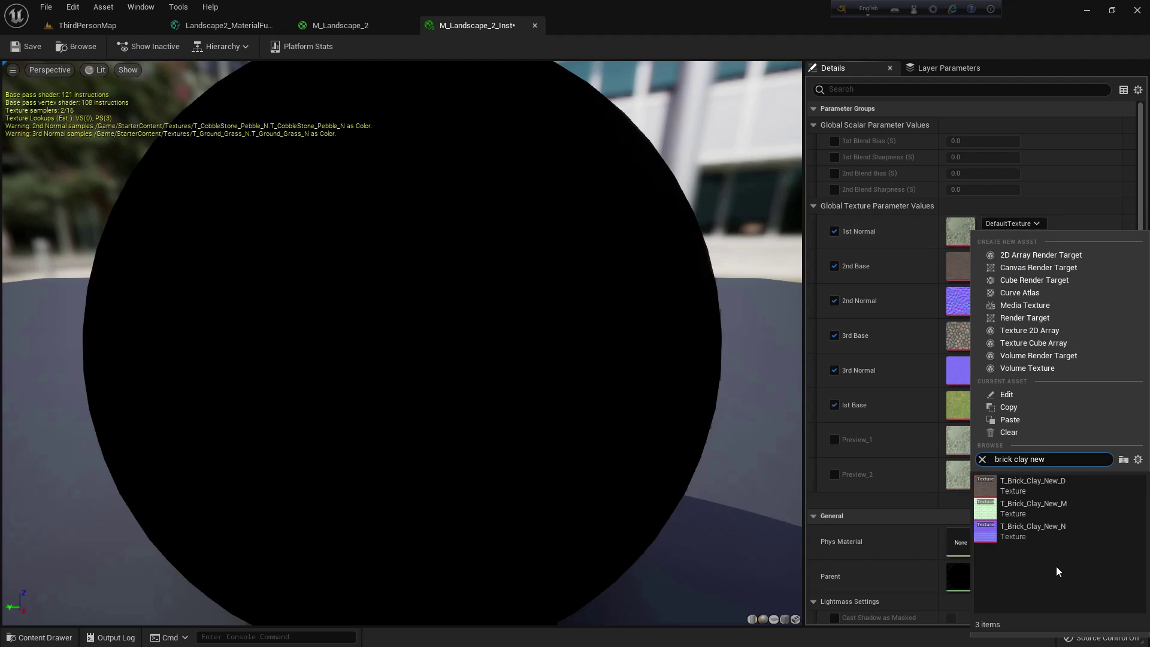
left_click(1047, 536)
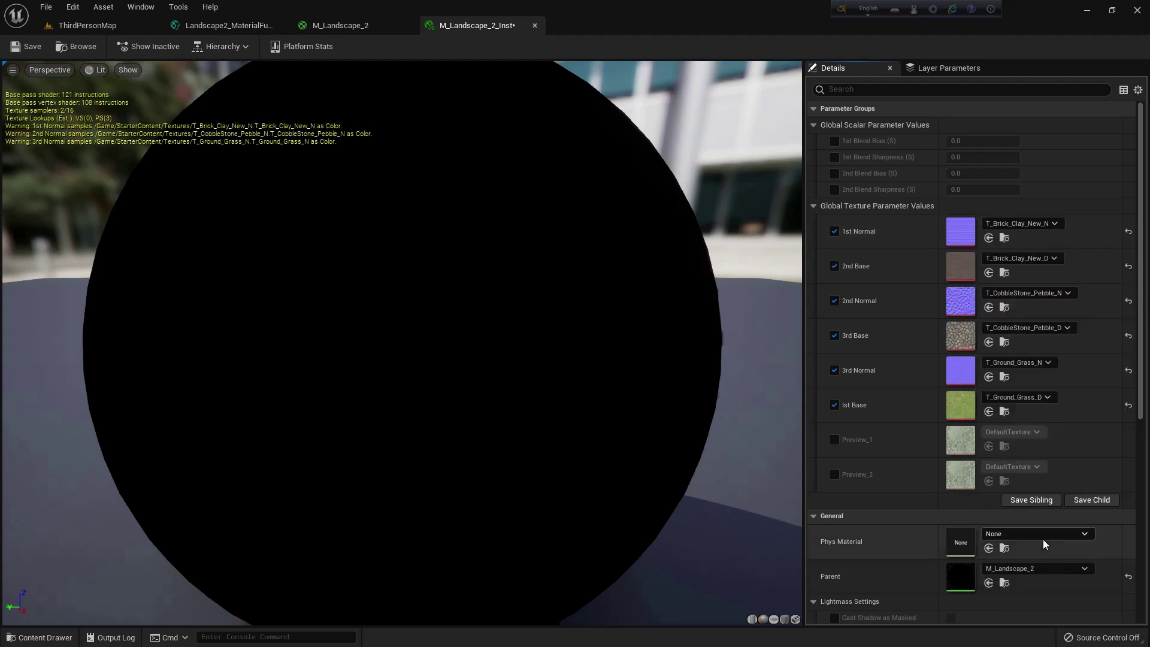
left_click(36, 50)
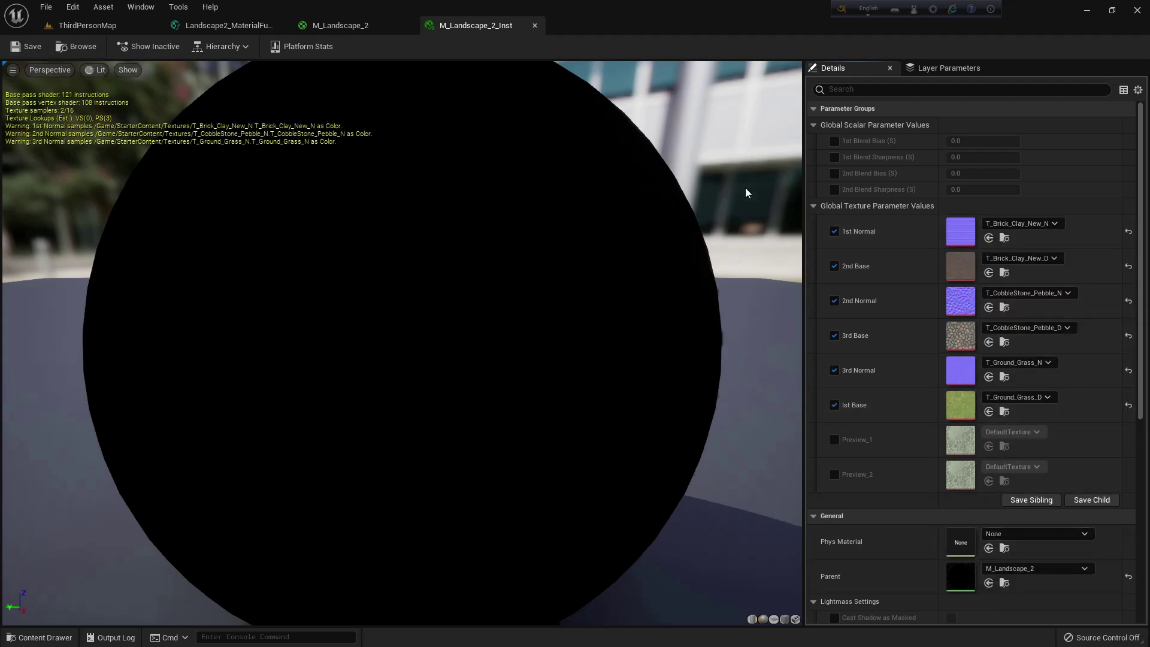
- Override the blend scalars with 1st Bias -70, 1st Sharpness 230, 2nd Bias -20 and 2nd Sharpness 50, and save the instance
left_click(833, 141)
left_click(834, 157)
left_click(834, 173)
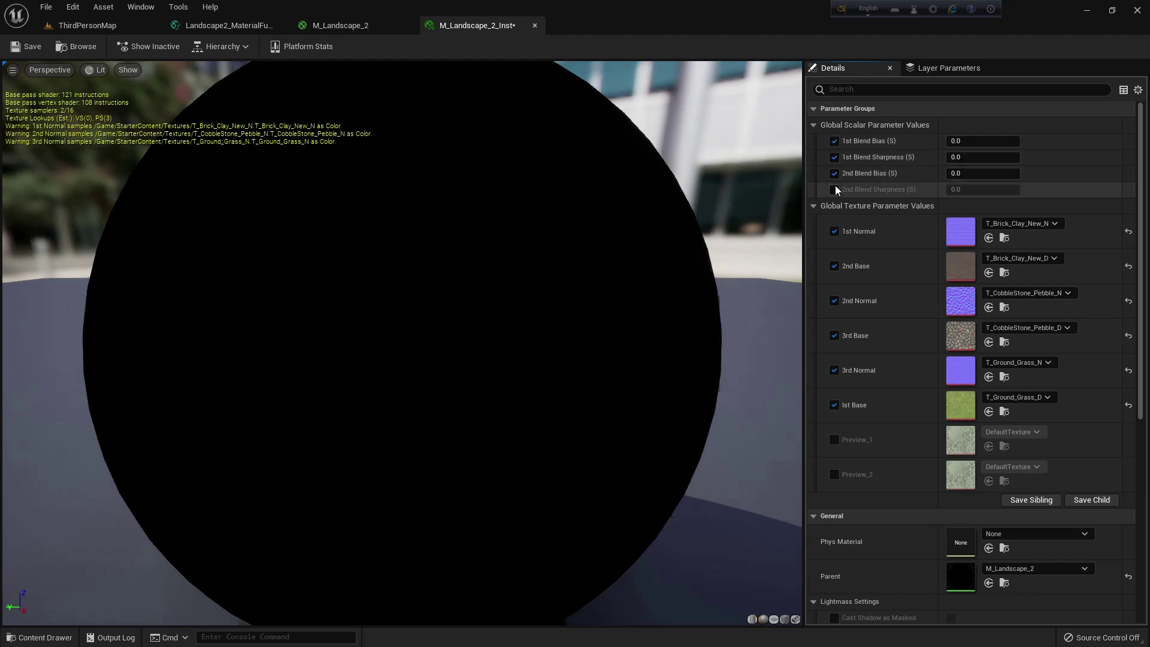
left_click(834, 189)
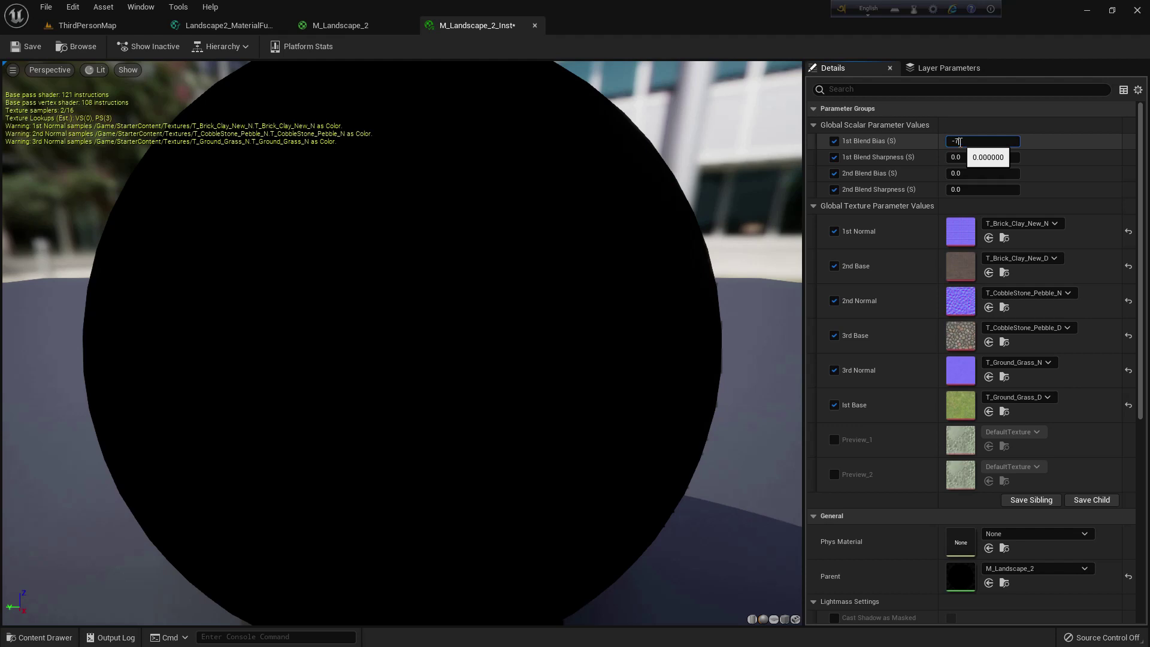
key("Return")
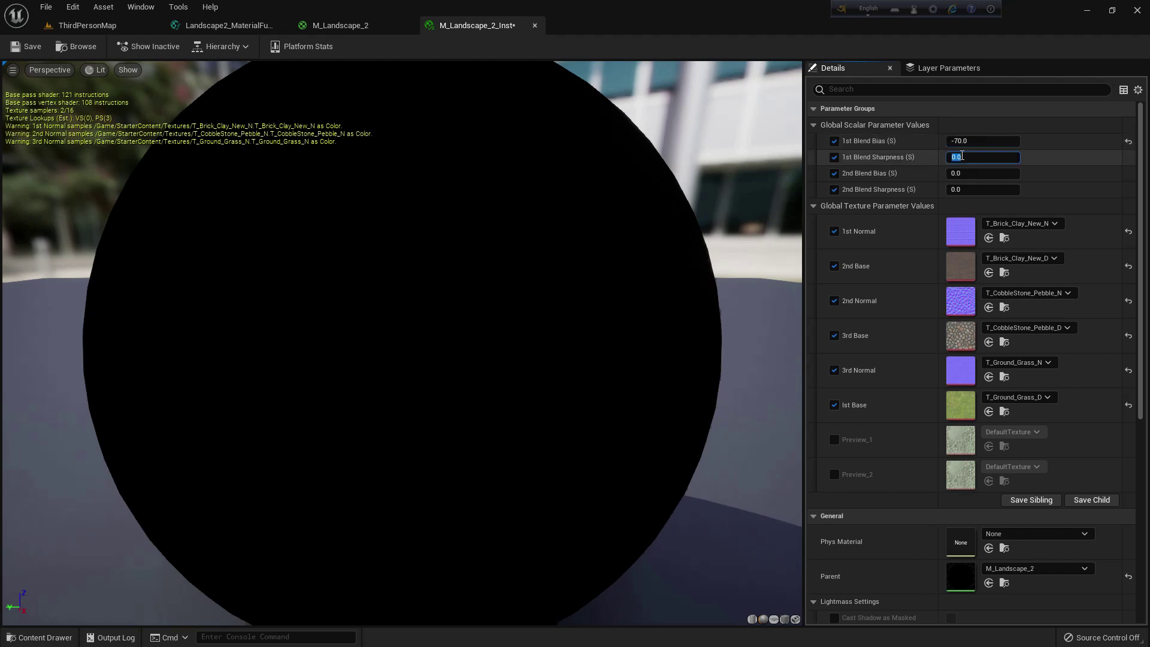
left_click(966, 174)
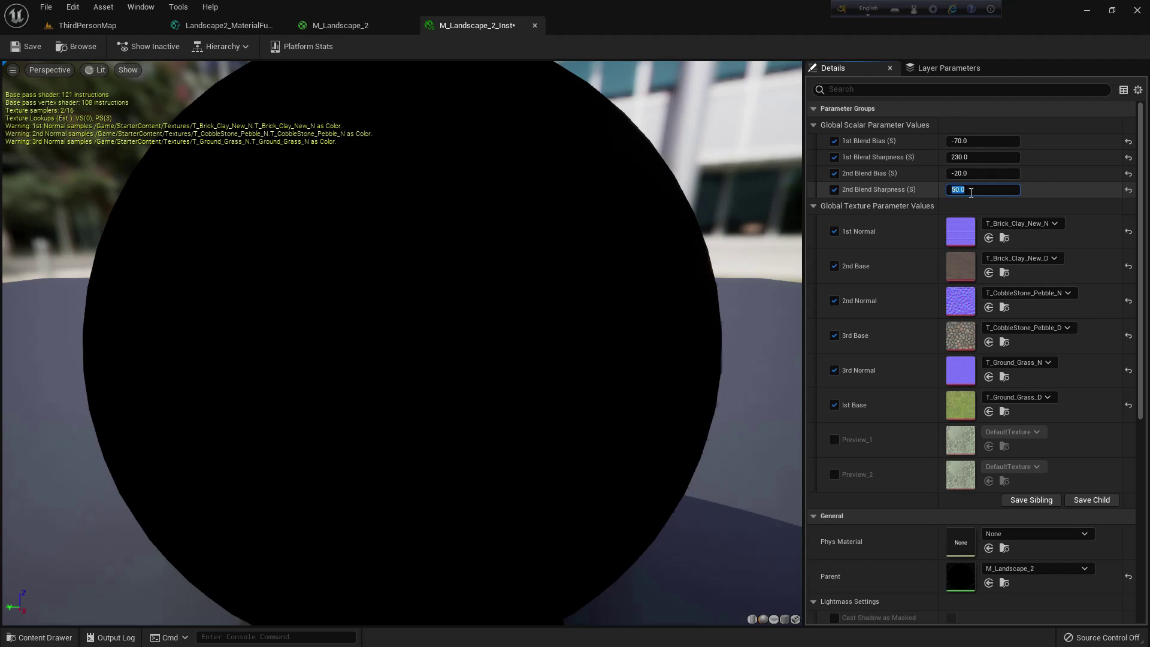
left_click(27, 47)
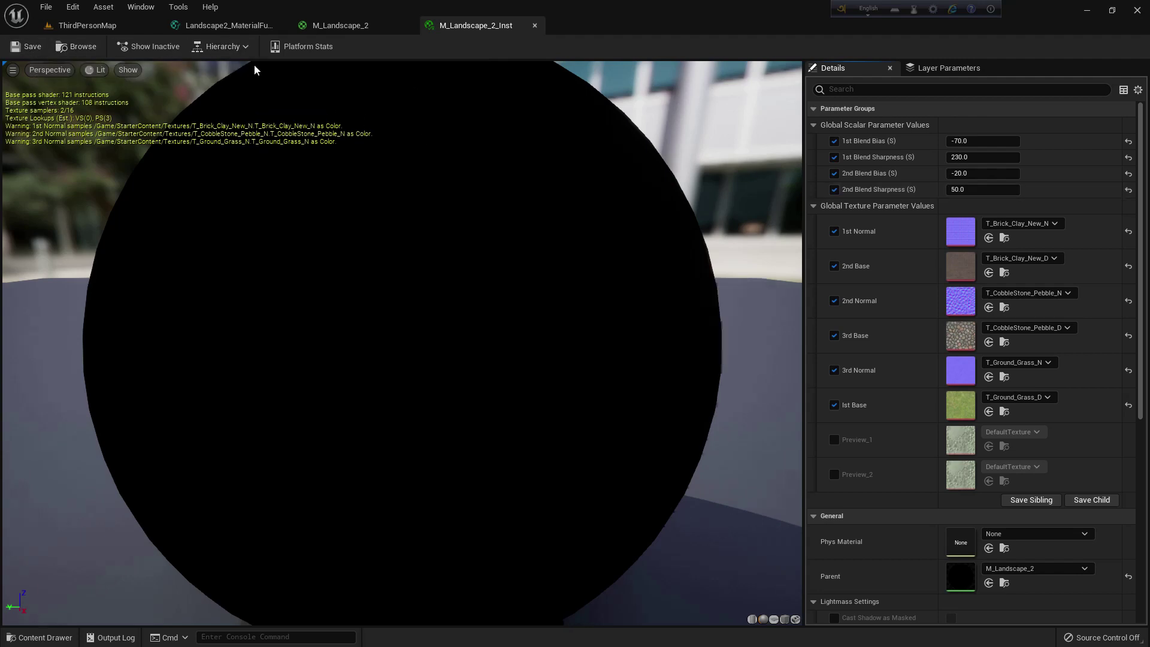
- Return to ThirdPersonMap, switch to Landscape mode and start setting up a new landscape
left_click(125, 31)
scroll(528, 269, "down", 3)
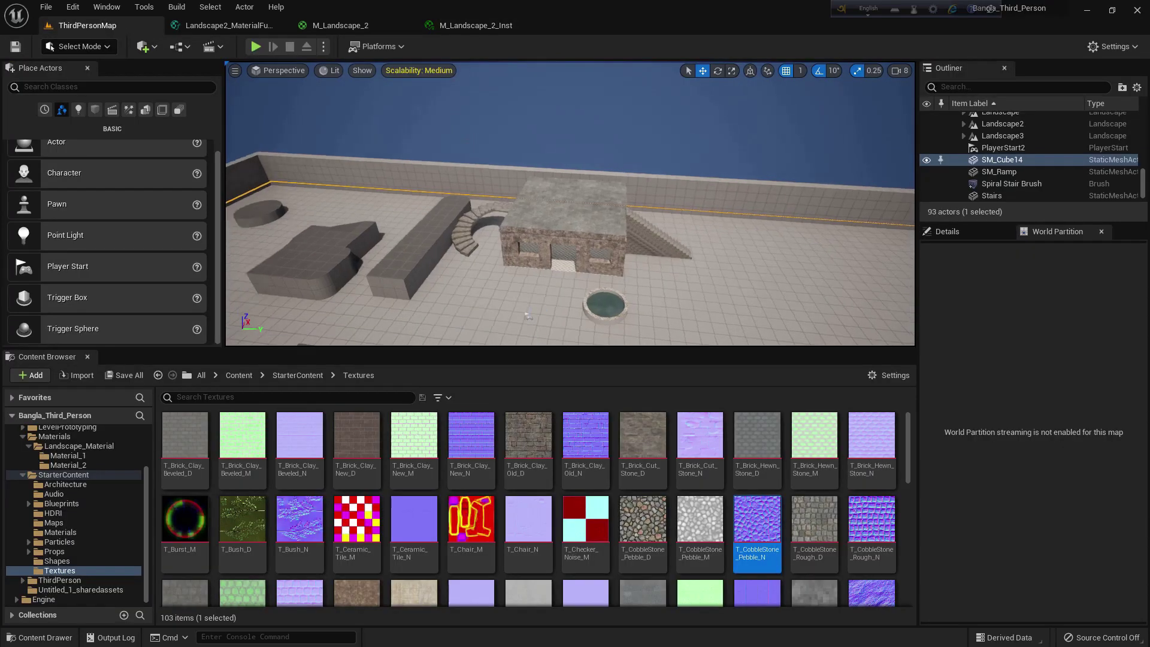
scroll(327, 121, "down", 5)
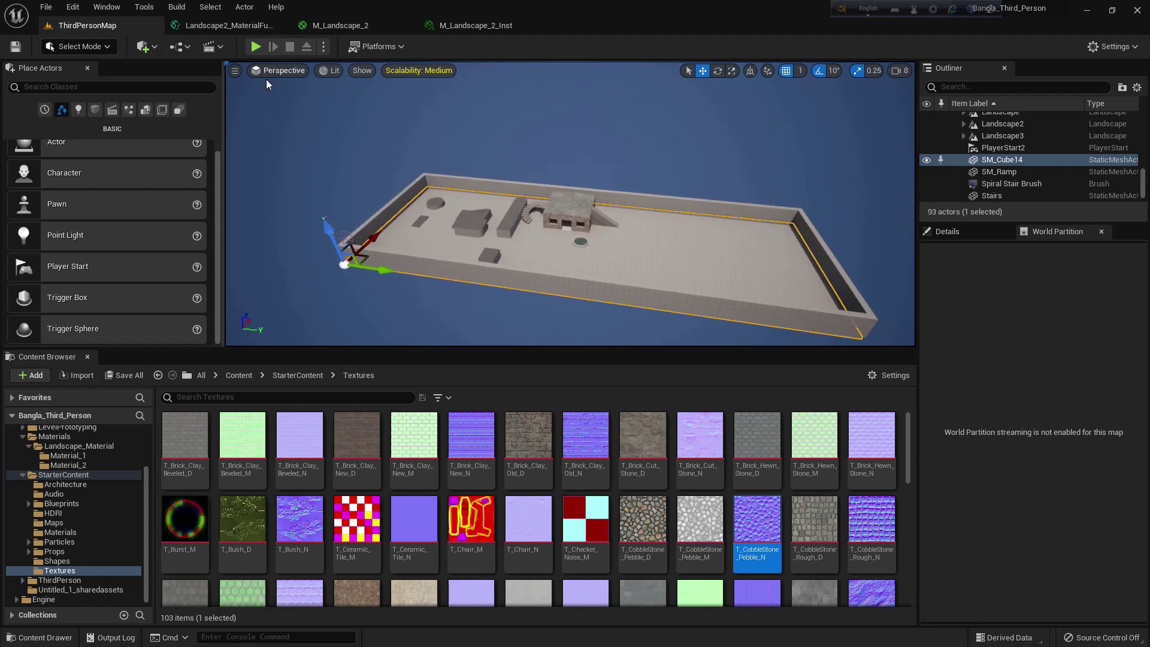
right_click_drag(420, 146, 459, 146)
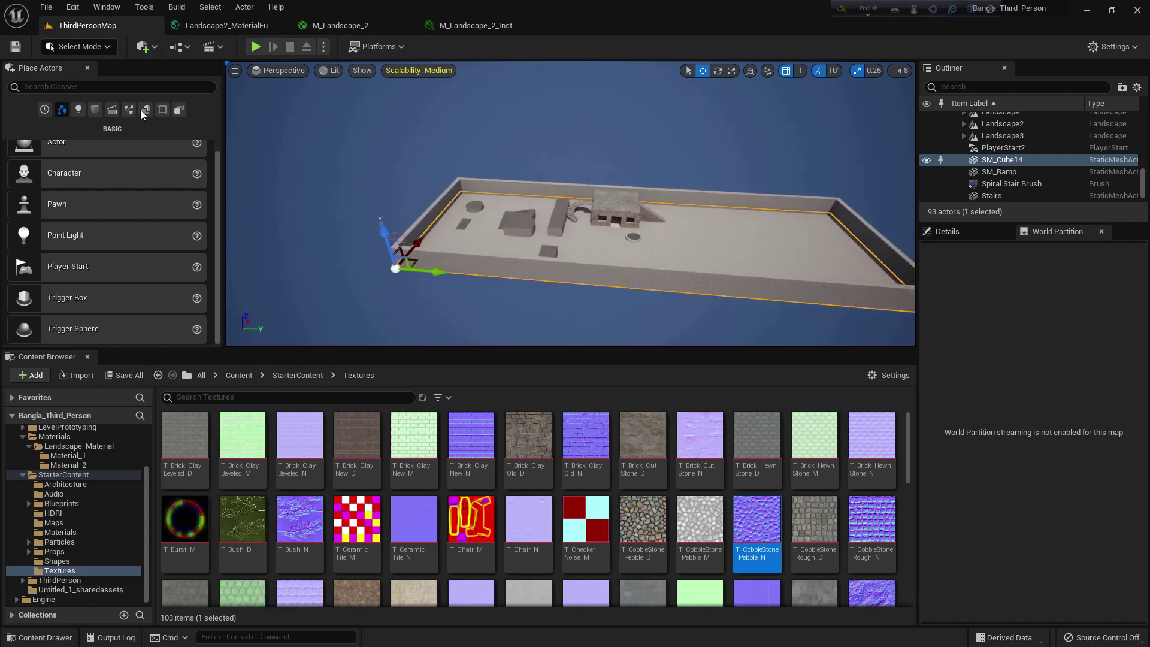
left_click(78, 47)
left_click(90, 79)
scroll(383, 231, "down", 6)
left_click_drag(473, 174, 443, 193, "alt")
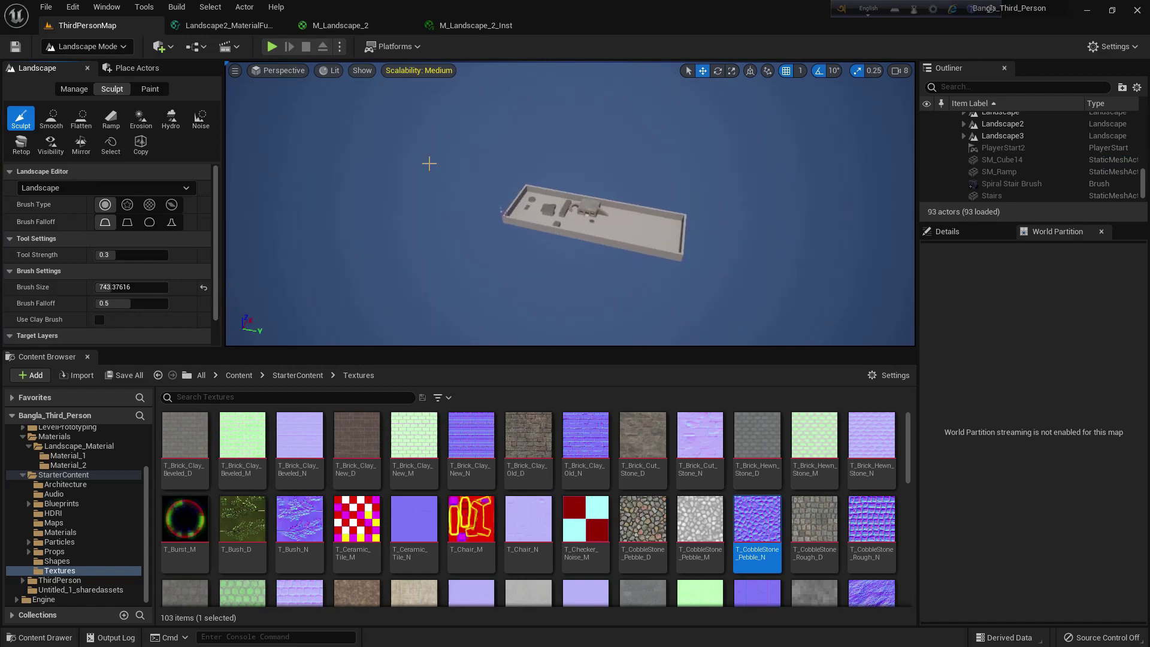
left_click(64, 91)
left_click(21, 118)
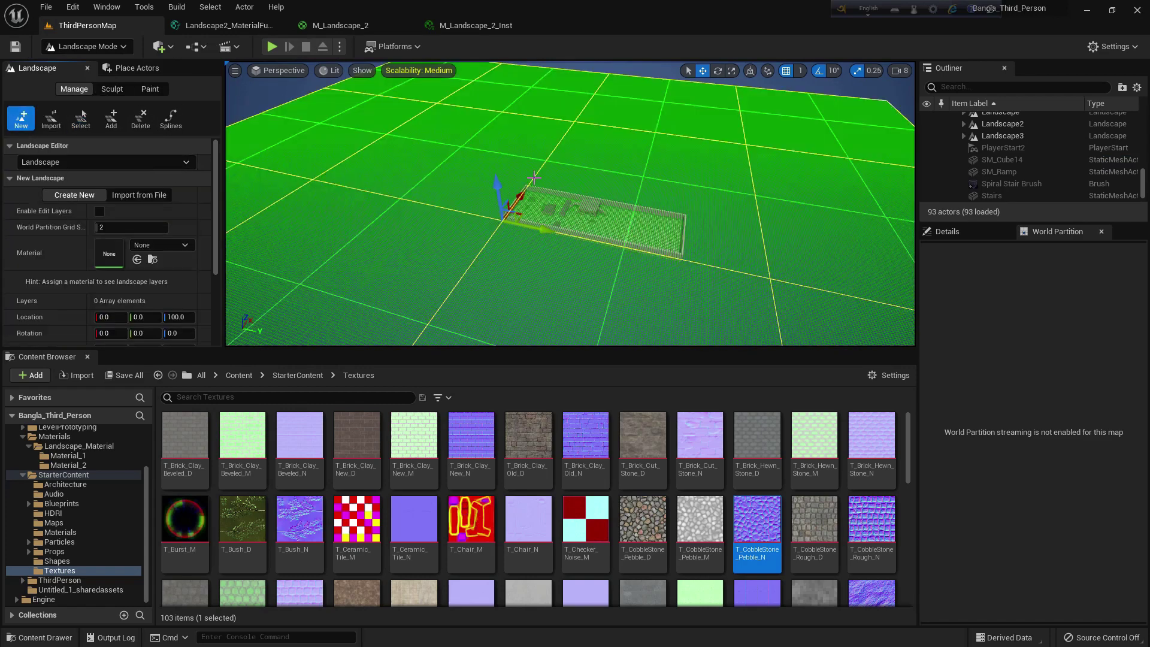
- Set M_Landscape_2_Inst from the Material_2 folder as the new landscape's material and create the landscape
scroll(166, 238, "down", 2)
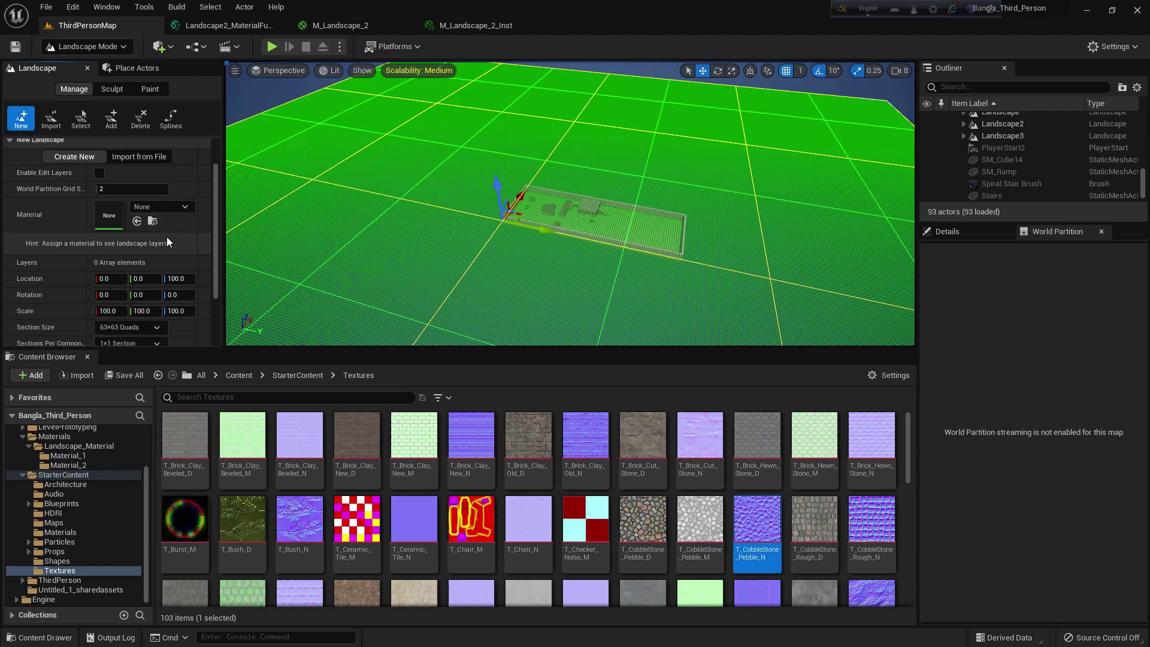
left_click(85, 466)
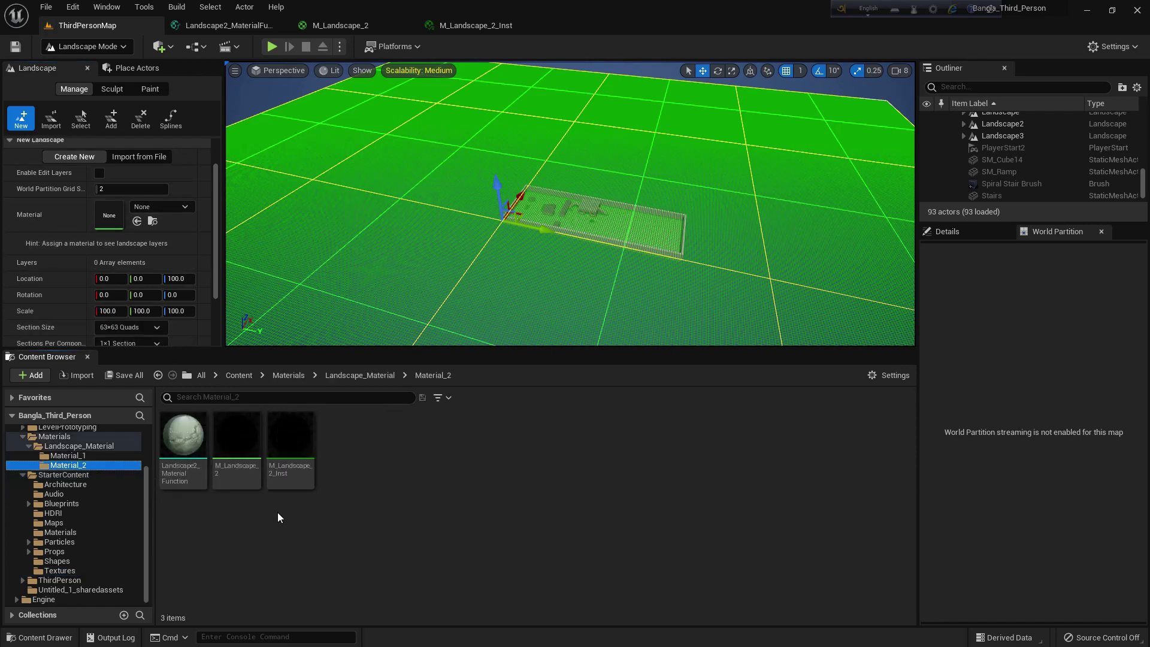
left_click(291, 446)
left_click(137, 221)
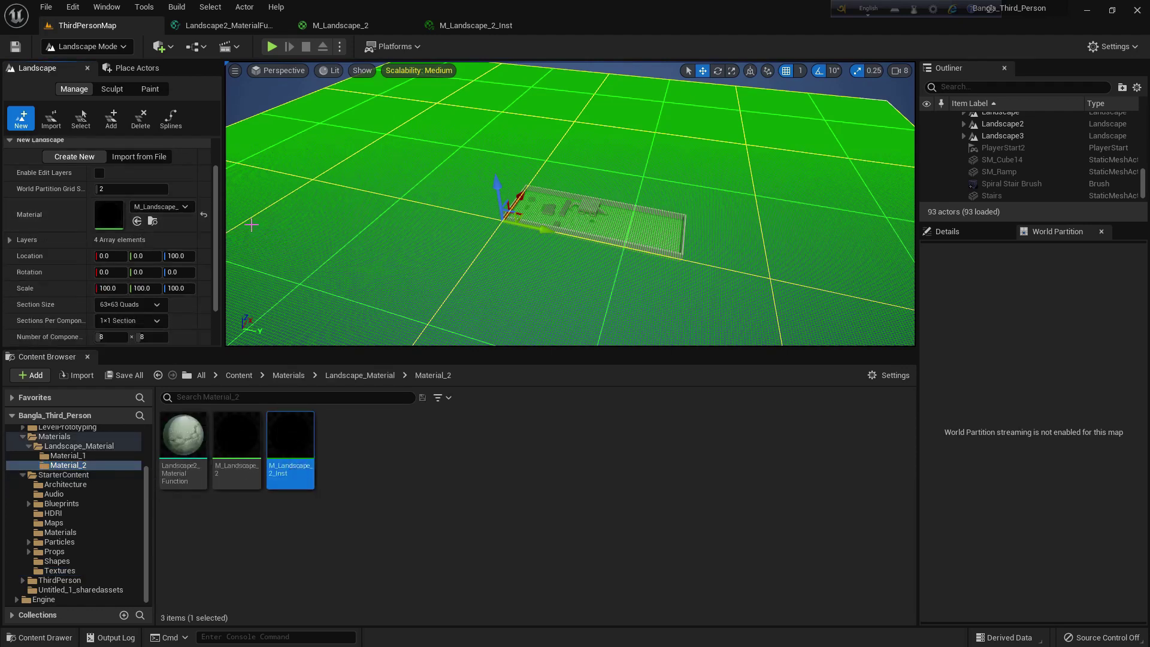
scroll(167, 285, "down", 3)
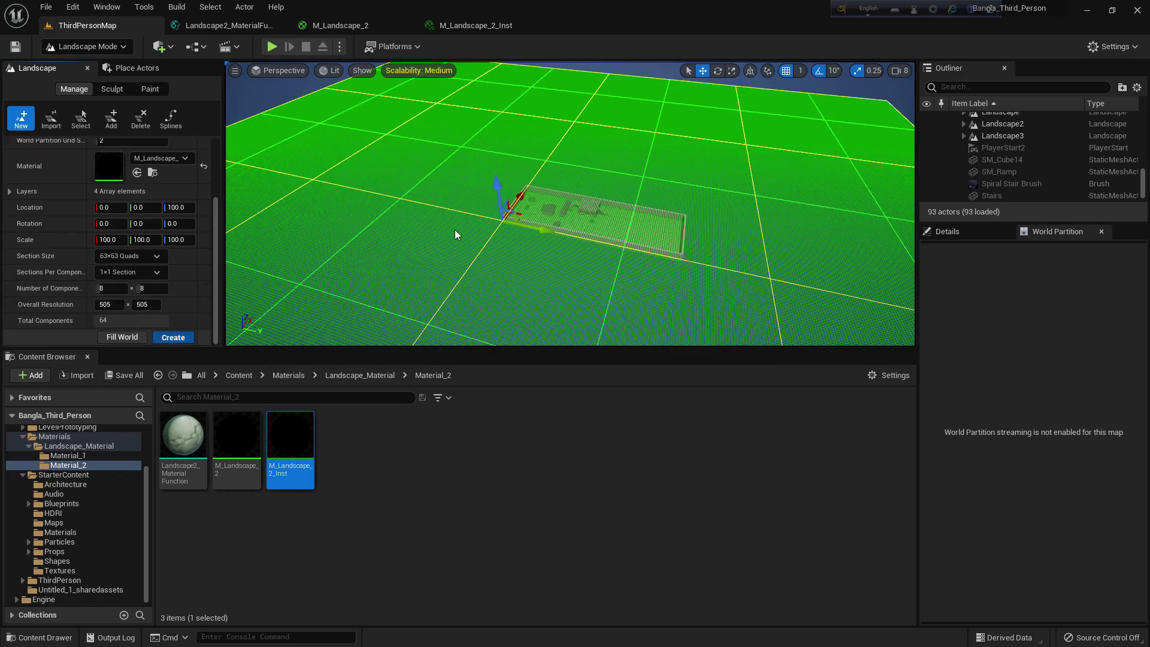
mouse_move(456, 230)
right_mouse_down()
mouse_move(419, 229)
mouse_move(421, 193)
right_mouse_up()
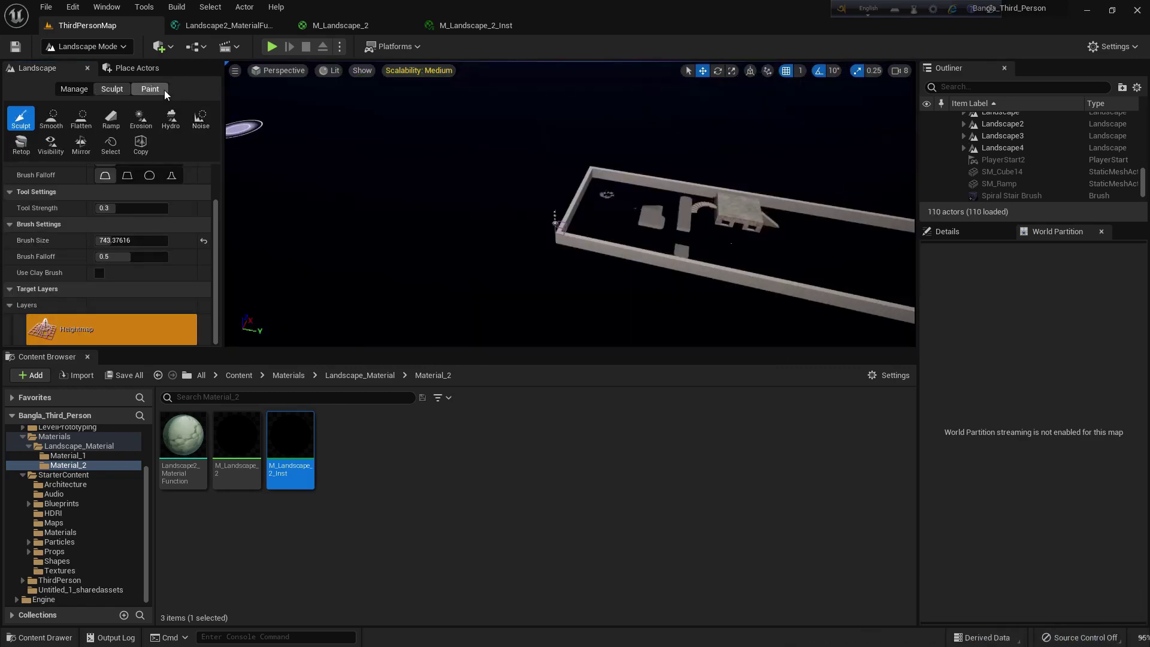
- Create weight-blended layer info objects for the Blend_Auto and Green paint layers in ThirdPersonMap_sharedassets
mouse_move(465, 212)
right_mouse_down()
mouse_move(438, 219)
mouse_move(447, 210)
right_mouse_up()
key("w")
left_click(150, 89)
scroll(114, 292, "down", 3)
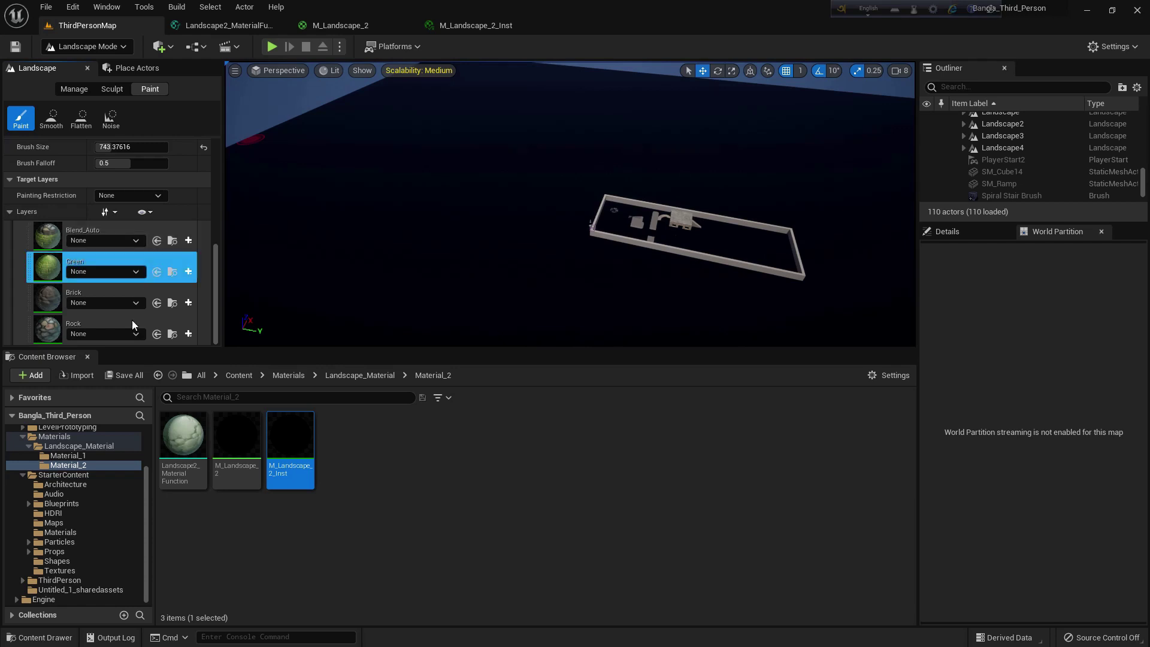
left_click(189, 241)
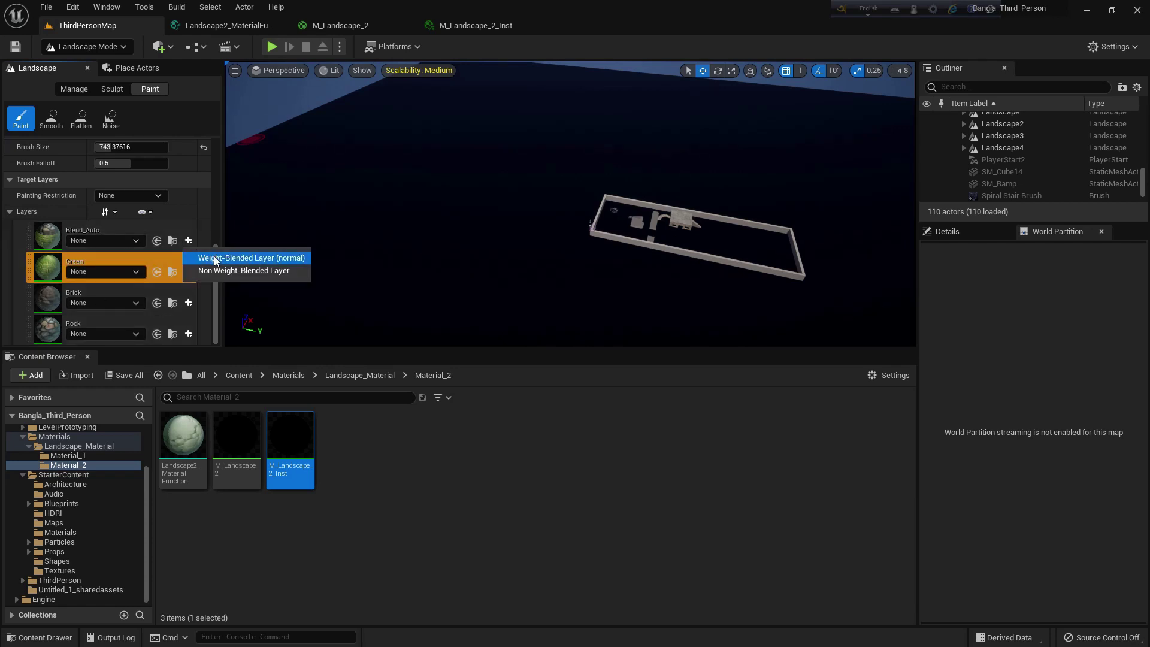
left_click(214, 257)
left_click(606, 451)
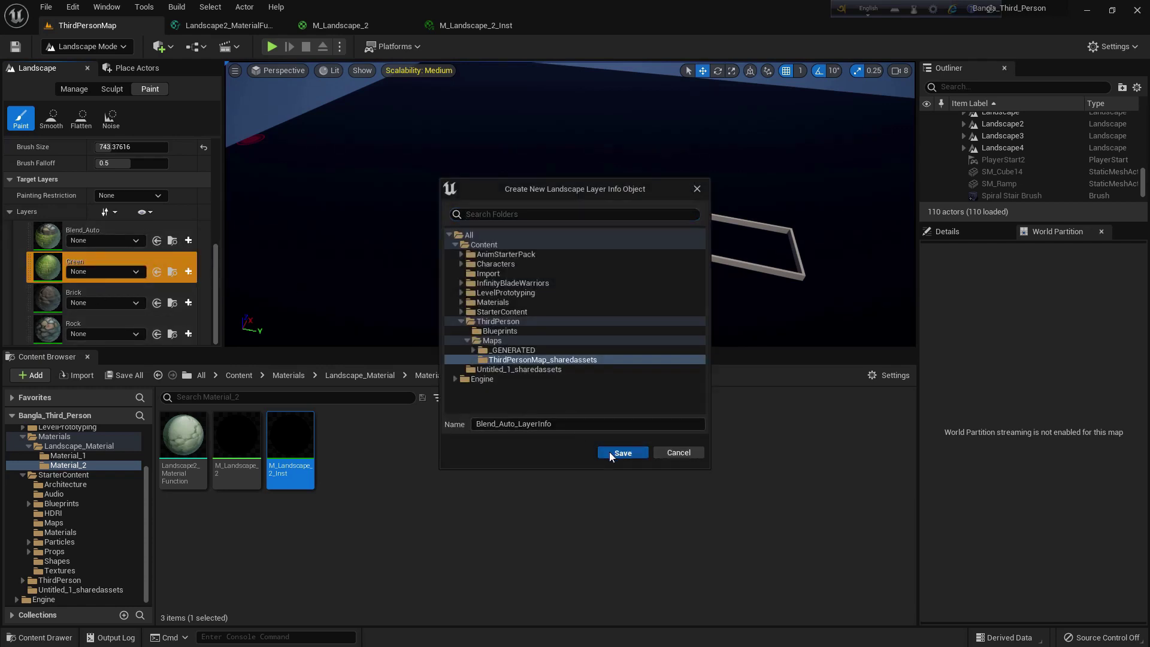
left_click(188, 271)
left_click(207, 290)
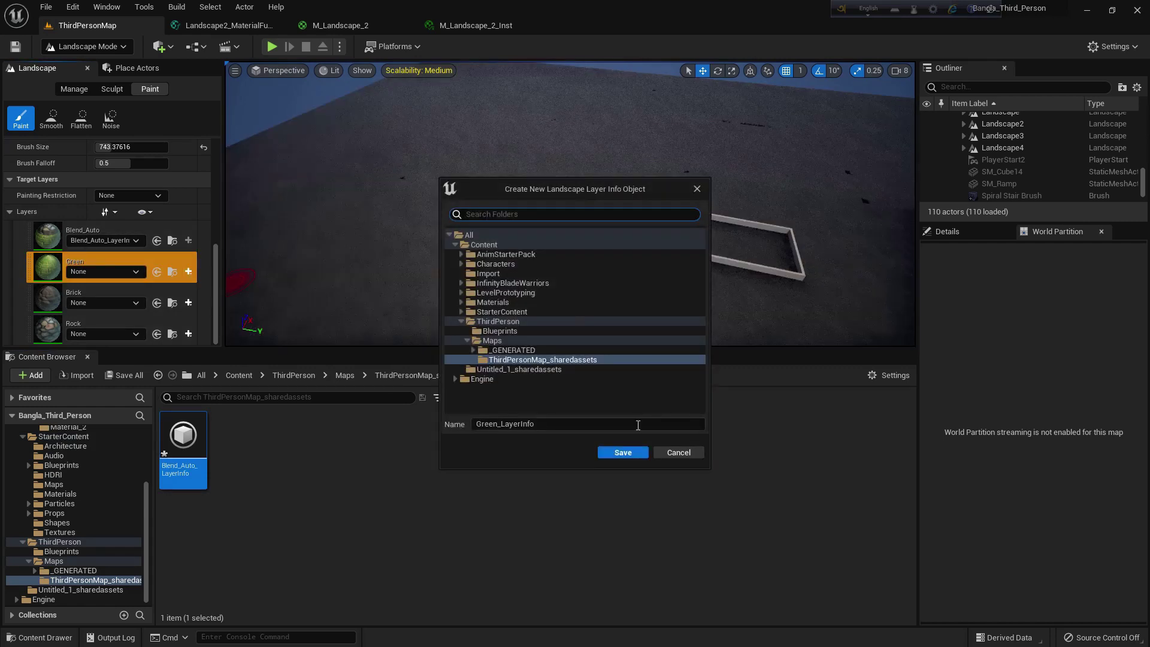
left_click(611, 451)
- Create weight-blended layer info objects for the Brick and Rock paint layers in the same folder
left_click(188, 303)
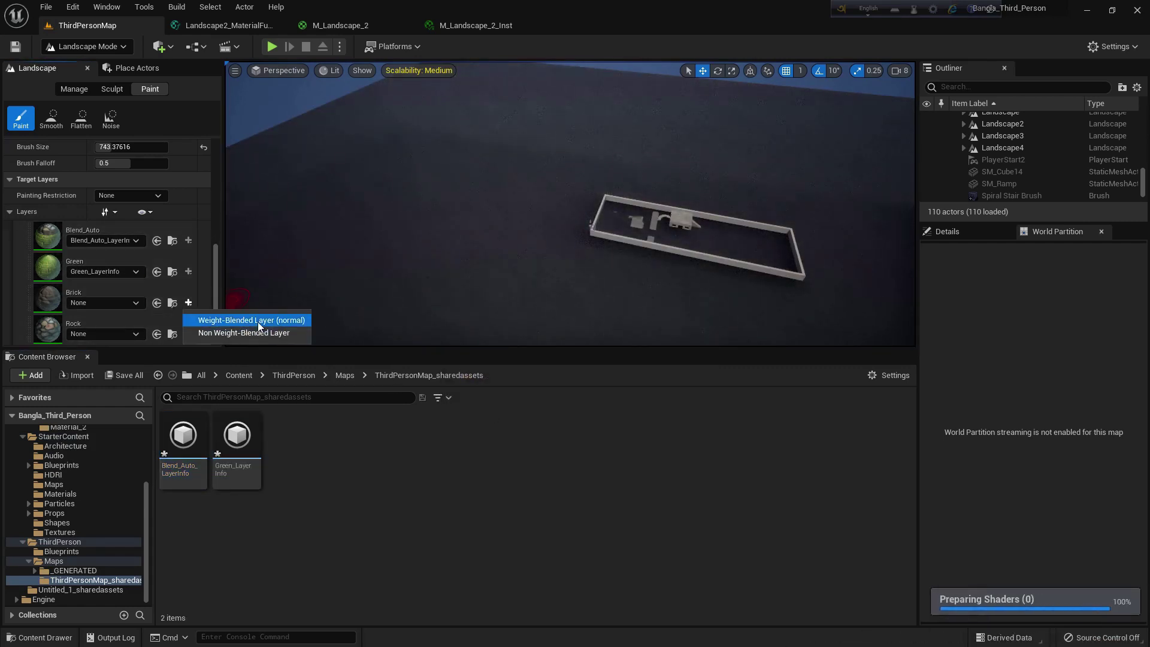
left_click(258, 322)
left_click(618, 452)
left_click(189, 333)
left_click(236, 351)
left_click(606, 452)
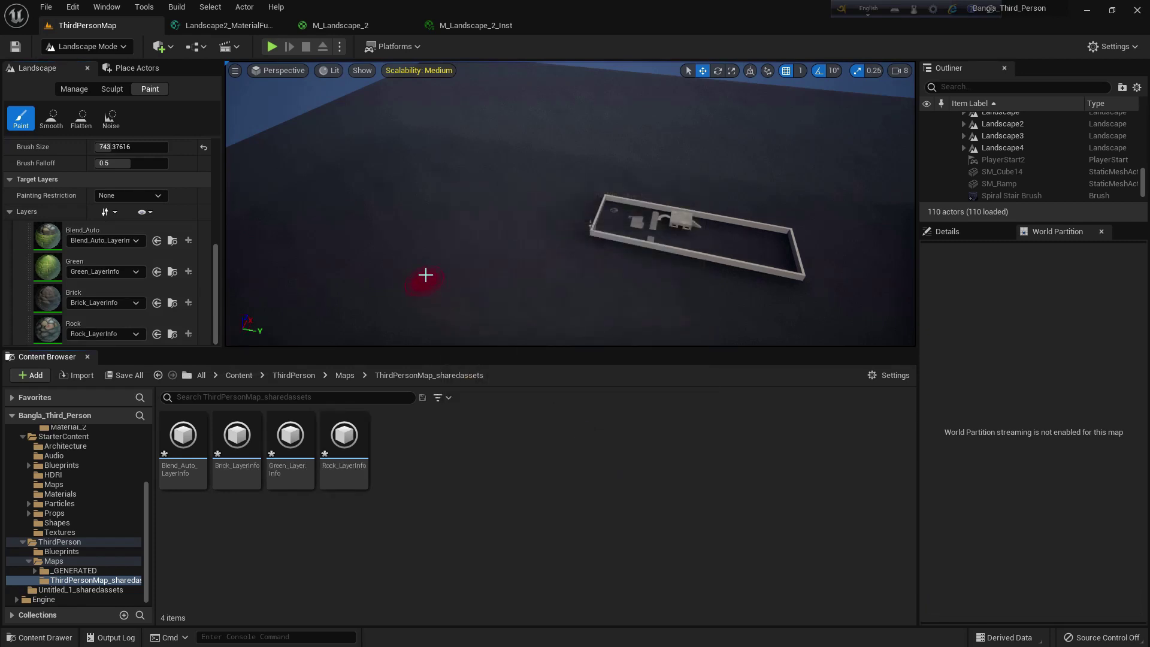
- Save all modified content, including the new layer info objects and landscape actors
scroll(425, 275, "up", 3)
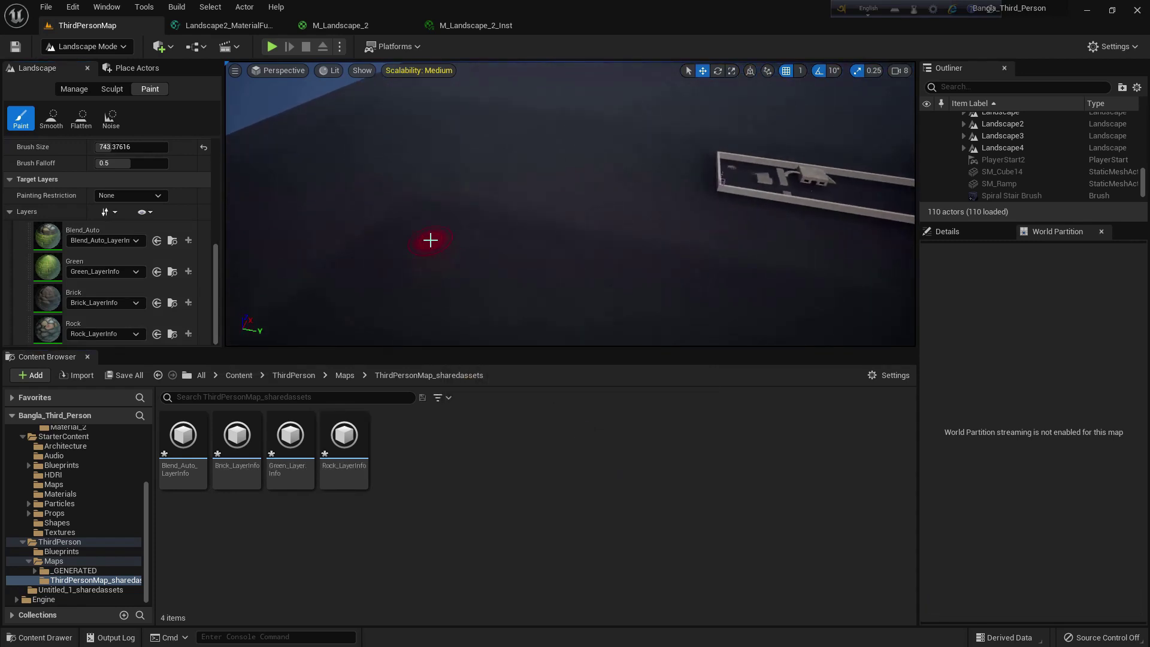
left_click(126, 375)
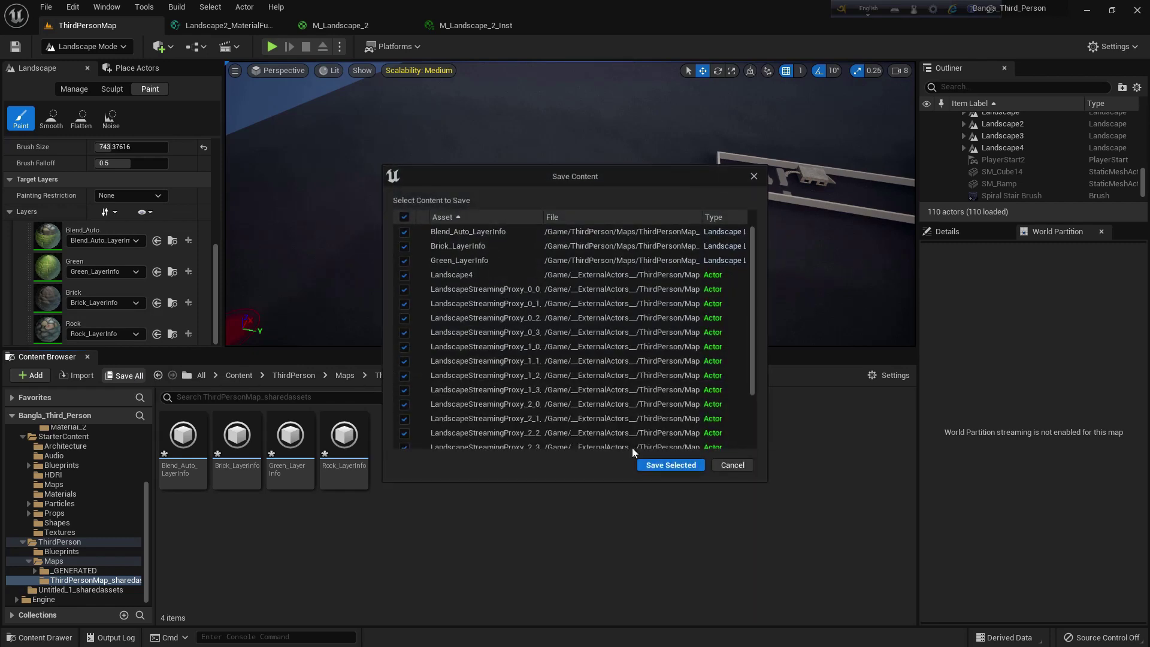
left_click(662, 466)
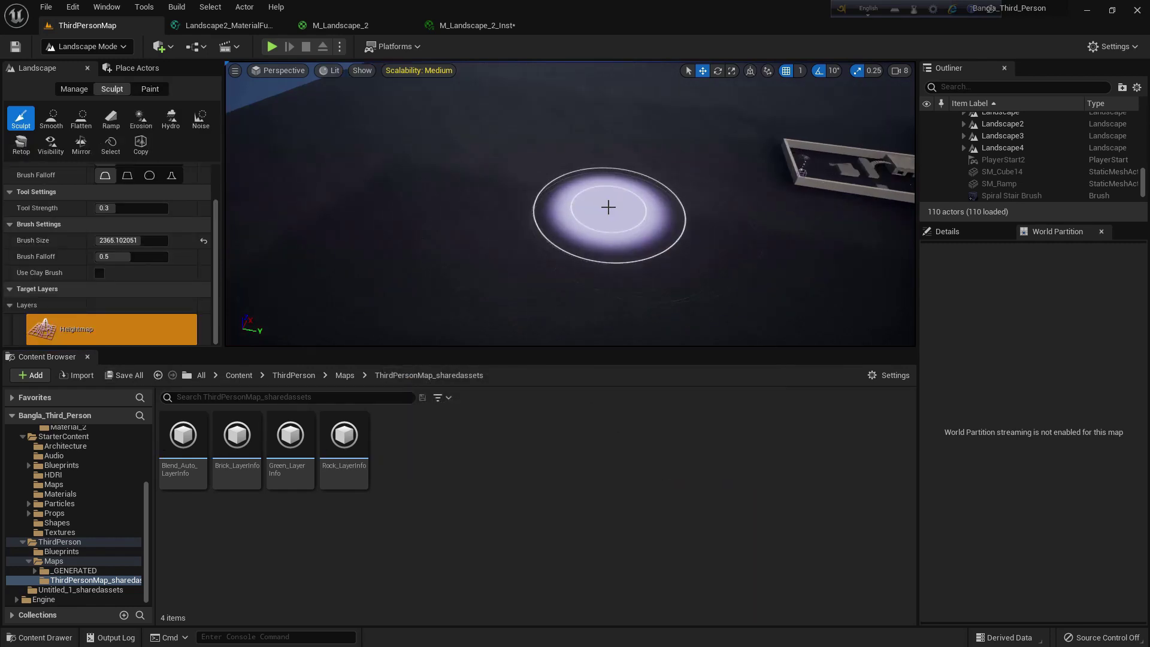
- Sculpt a large steep hill on the flat landscape with the brush size of about 2365 and tool strength 0.3
mouse_move(608, 208)
right_mouse_down()
mouse_move(608, 299)
mouse_move(608, 281)
right_mouse_up()
key("w")
key("s")
key("s")
mouse_move(539, 210)
left_mouse_down()
mouse_move(523, 190)
mouse_move(661, 175)
left_mouse_up()
right_click_drag(660, 174, 659, 174)
mouse_move(786, 126)
left_mouse_down()
mouse_move(825, 128)
mouse_move(234, 100)
left_mouse_up()
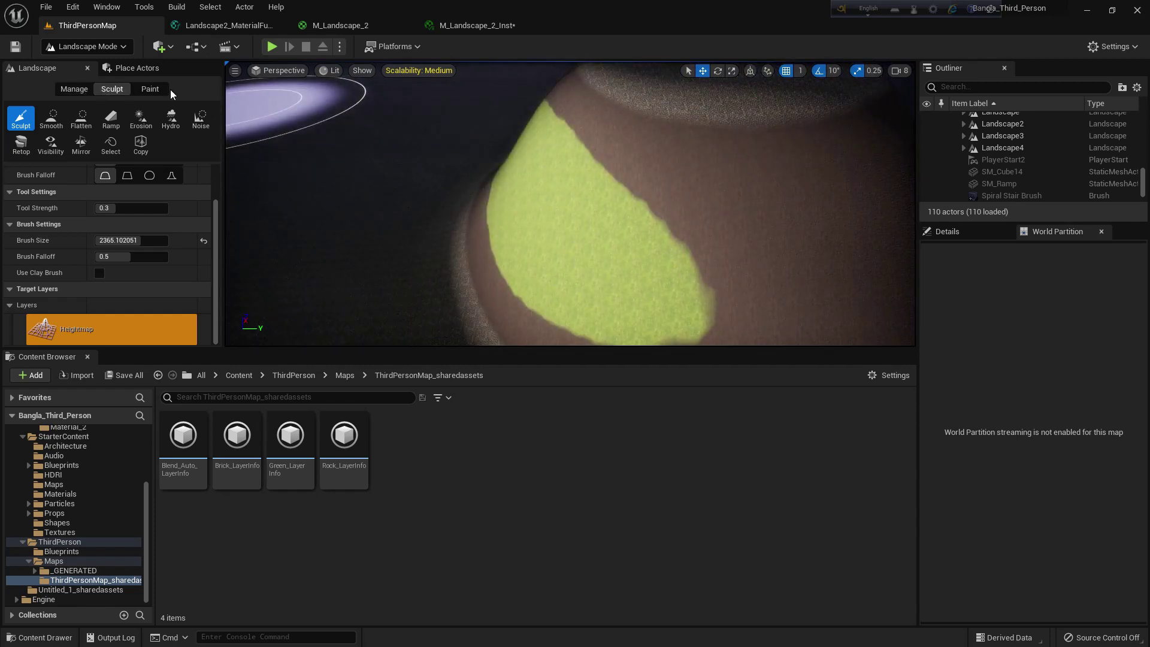
- Switch to landscape painting, reduce the brush size to about 488, and inspect the texture blending across the sculpted hill
left_click(150, 89)
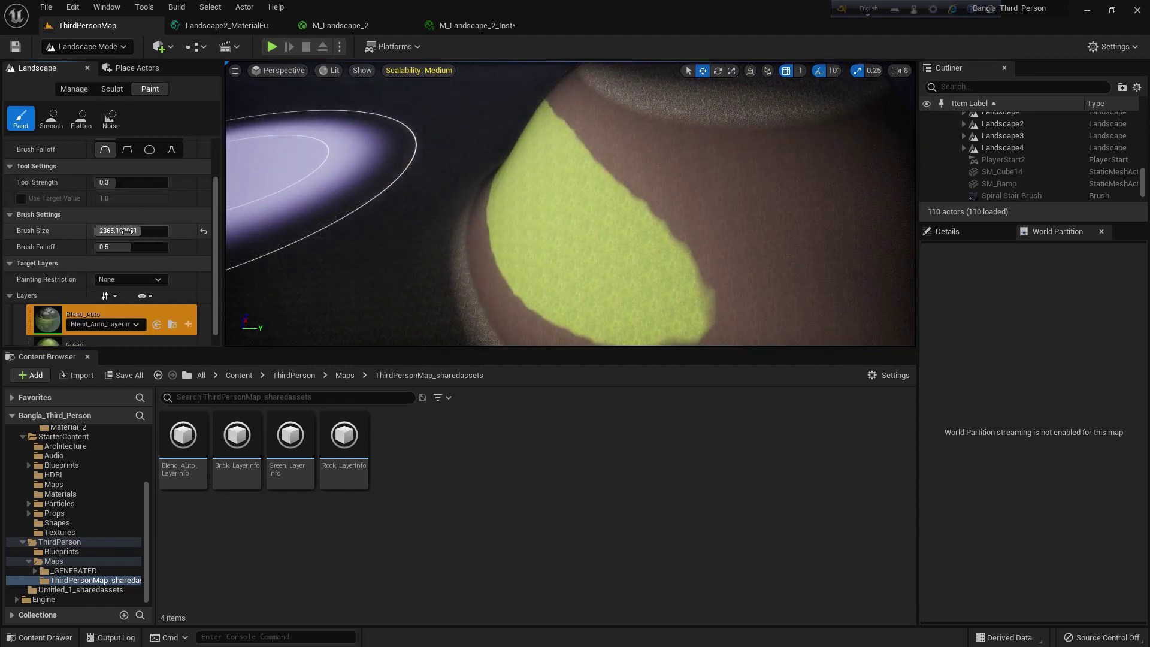
left_click_drag(127, 231, 103, 231)
scroll(811, 152, "up", 3)
middle_click_drag(750, 120, 761, 113)
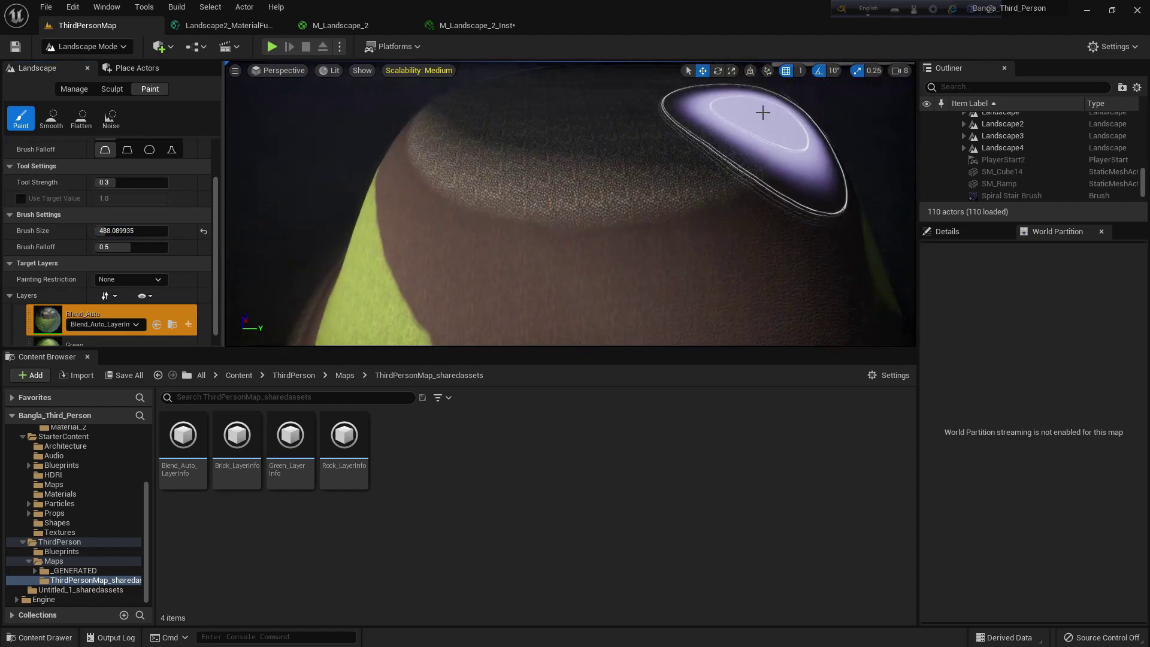
scroll(761, 113, "up", 3)
scroll(736, 131, "down", 4)
right_click_drag(737, 131, 599, 150)
scroll(737, 131, "down", 4)
scroll(714, 155, "down", 5)
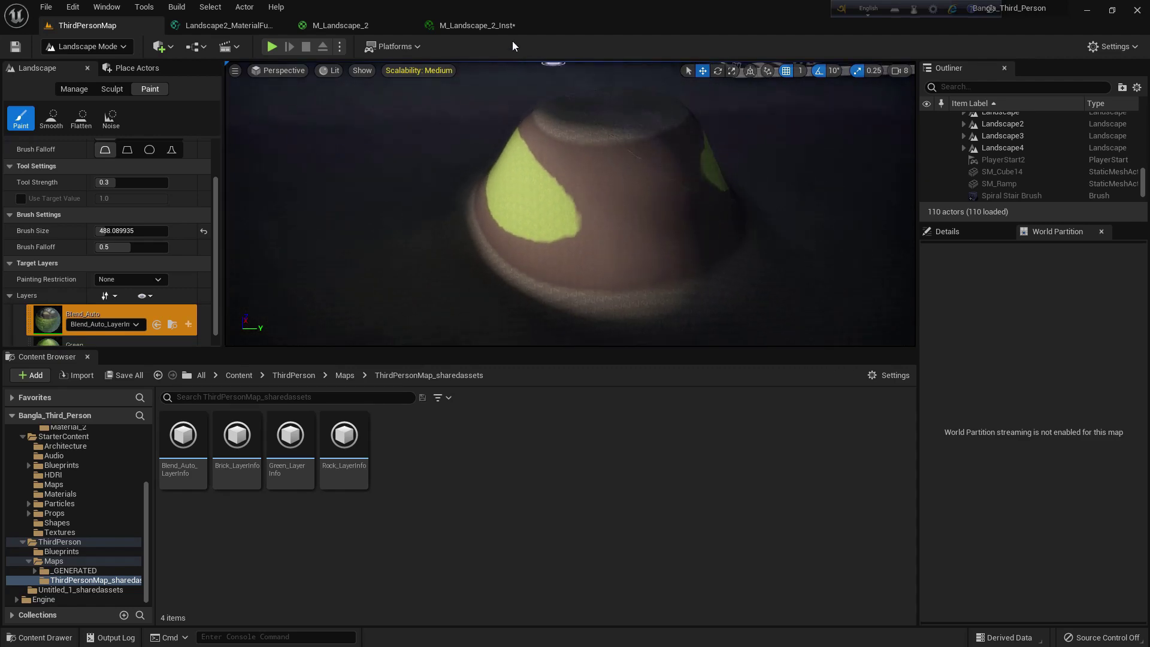
- In M_Landscape_2_Inst, copy the Ist Base grass texture to 3rd Base and set 2nd Normal to T_Ground_Grass_N
left_click(474, 25)
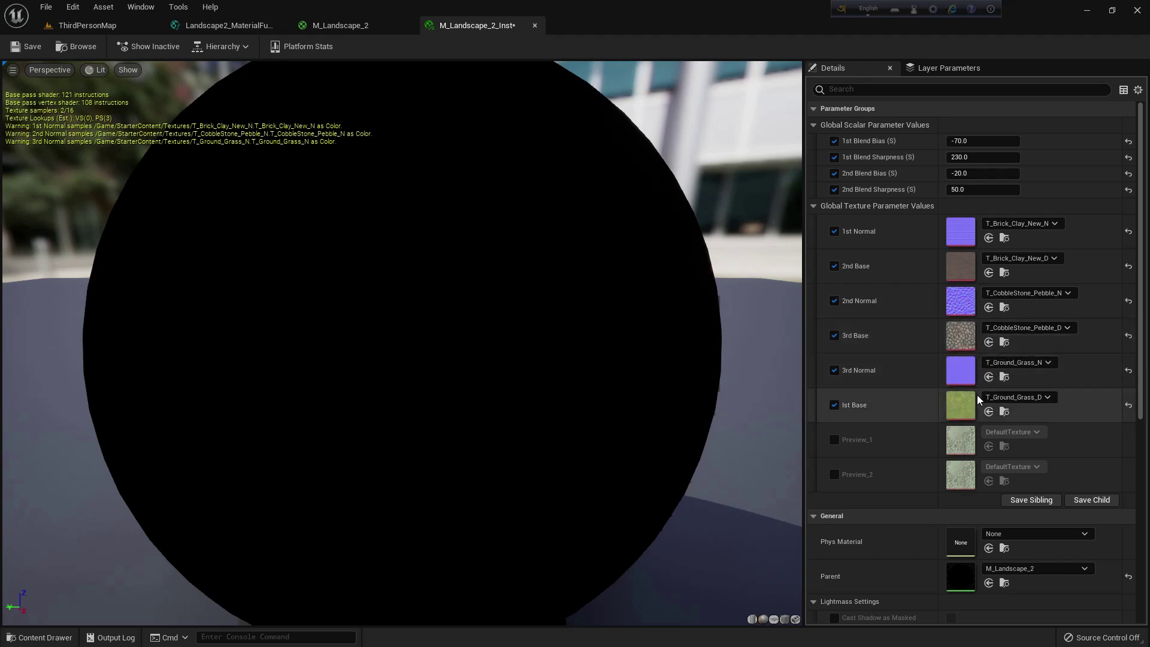
right_click(955, 408)
left_click(994, 413)
right_click(964, 339)
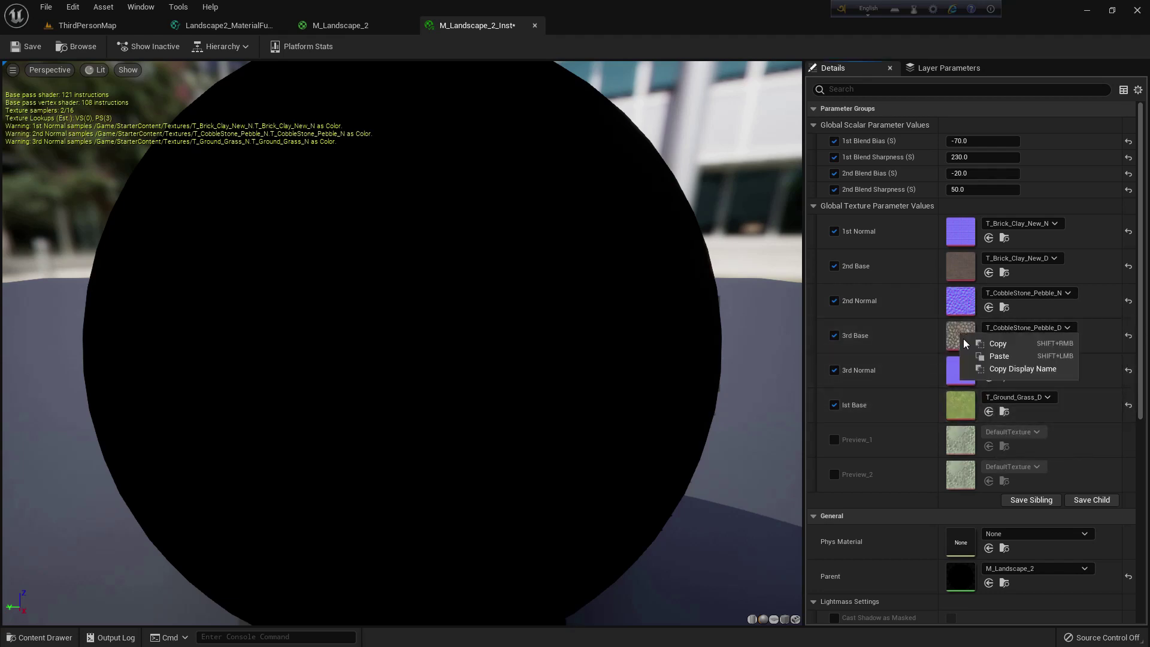
left_click(990, 357)
left_click(1004, 294)
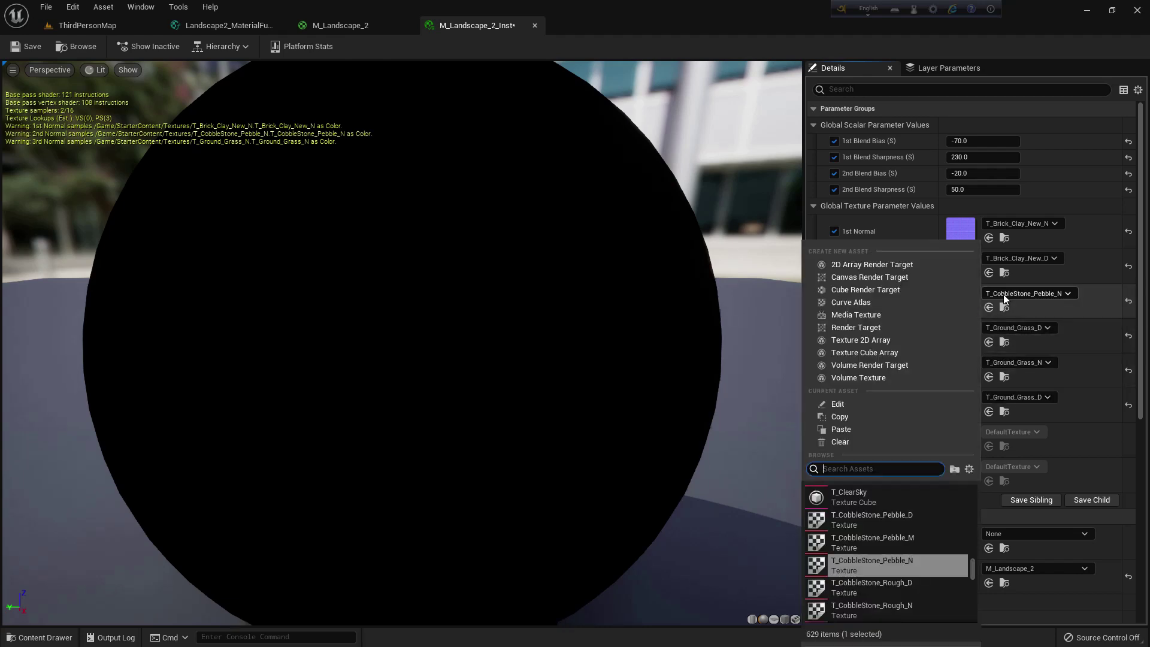
type("grass")
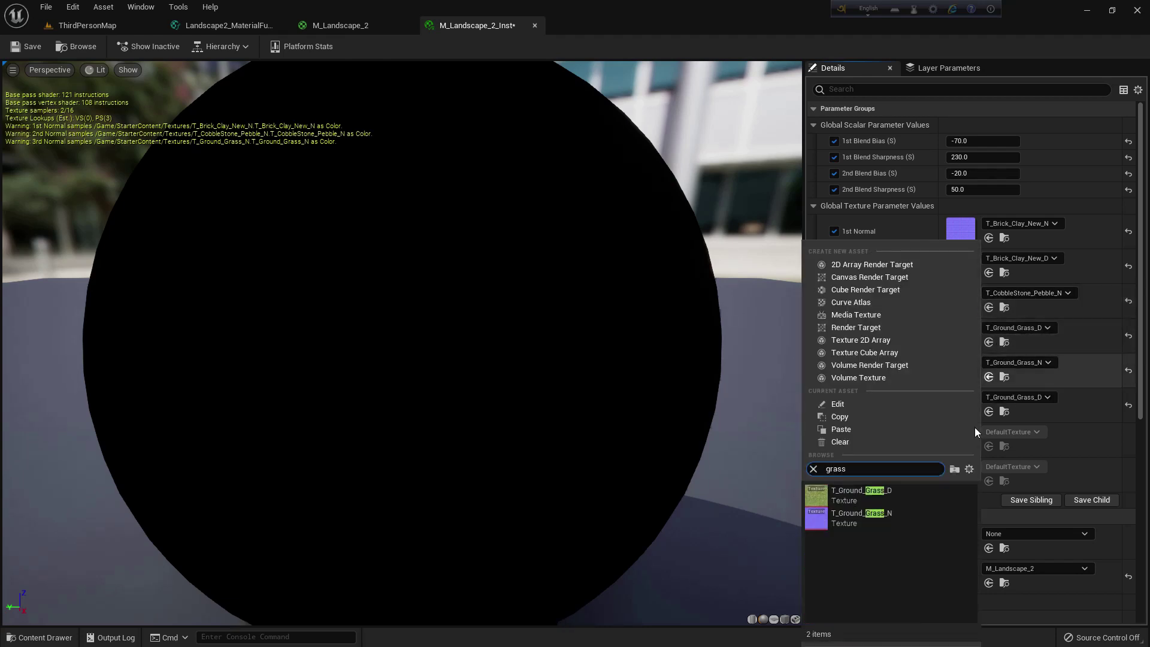
left_click(904, 516)
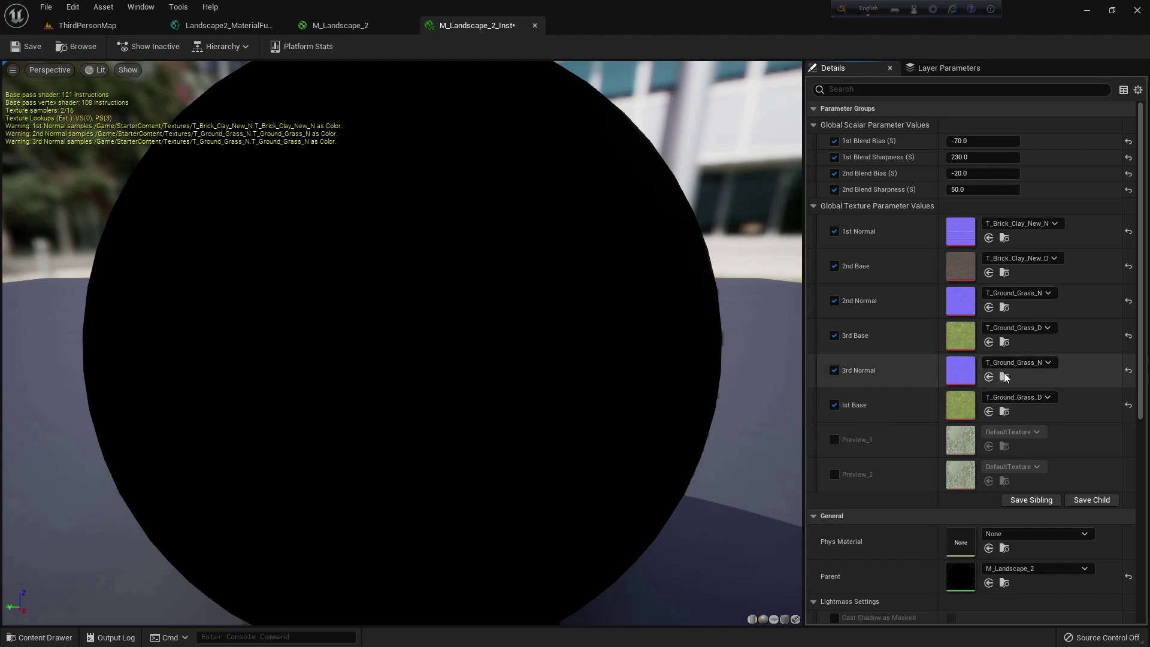
left_click(997, 401)
type("stone pub")
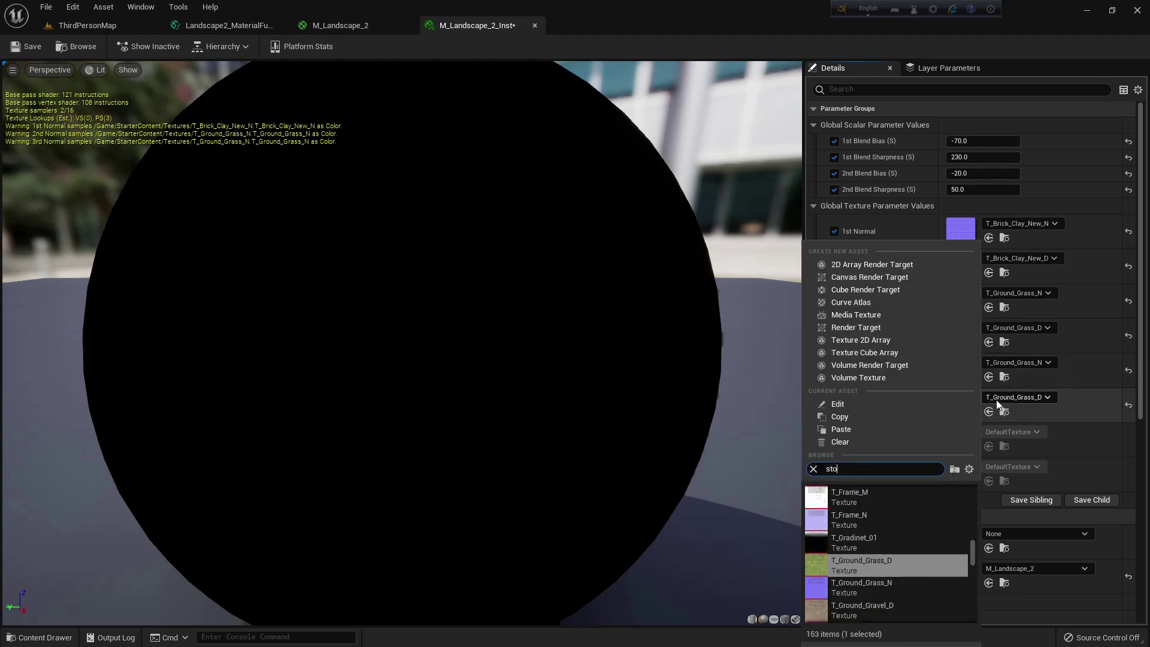
key("BackSpace")
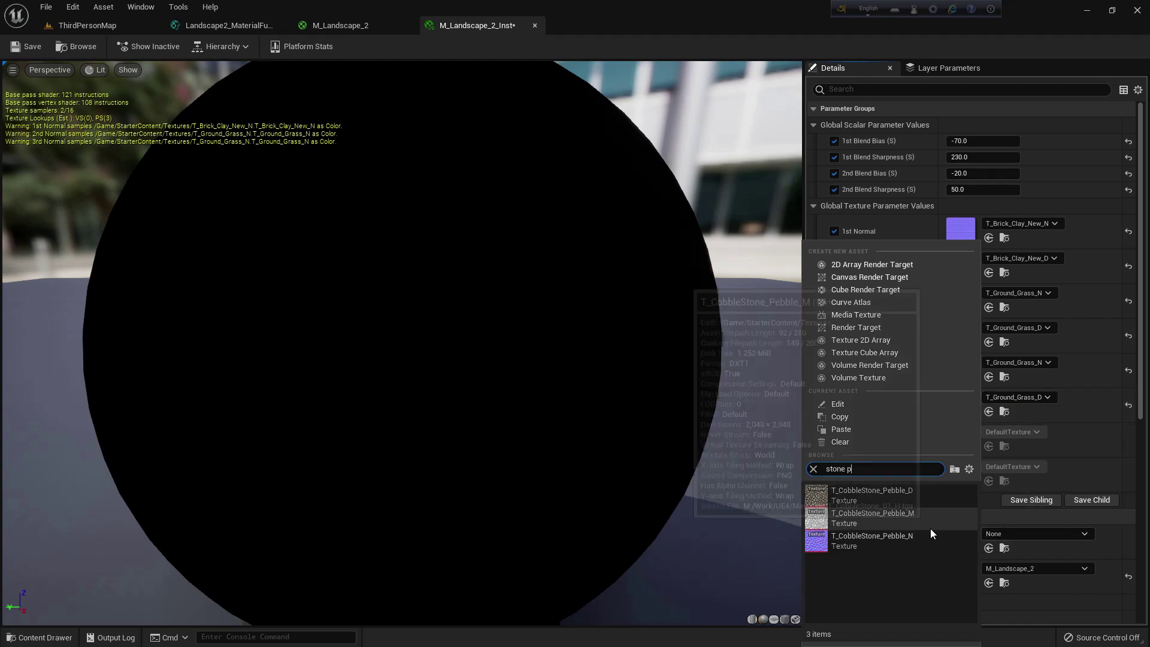
left_click(868, 540)
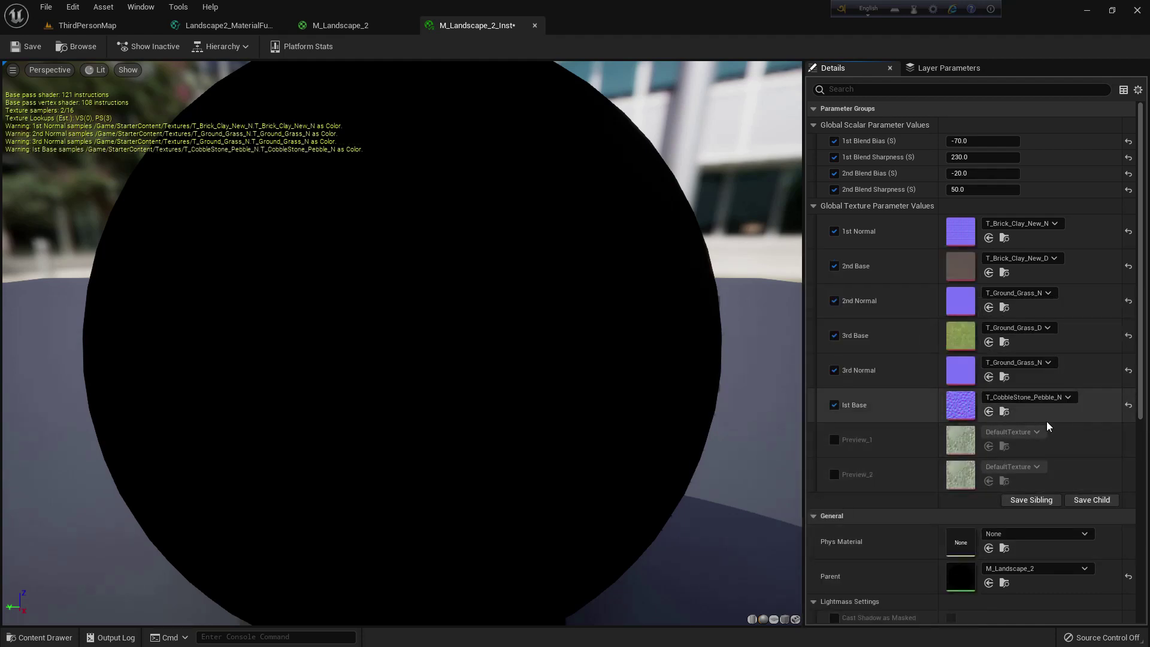
- Set the Ist Base texture to T_CobbleStone_Pebble_D and the 3rd Normal texture to T_CobbleStone_Pebble_N
left_click(1006, 400)
type("stone p")
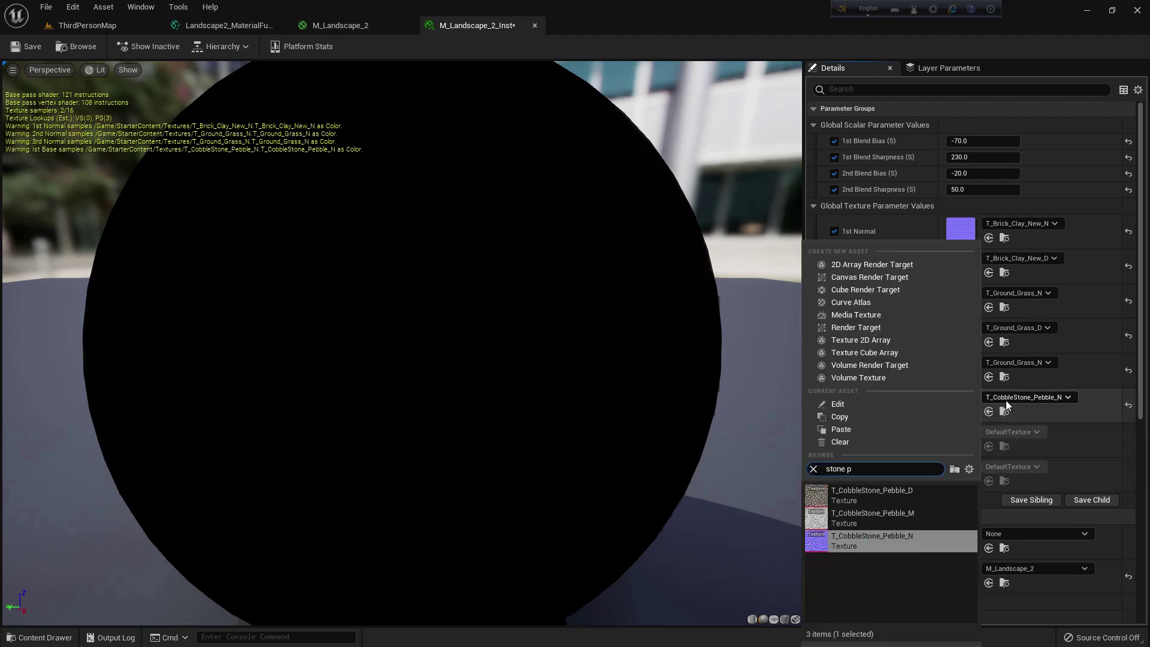
left_click(921, 500)
left_click(1012, 362)
type("s")
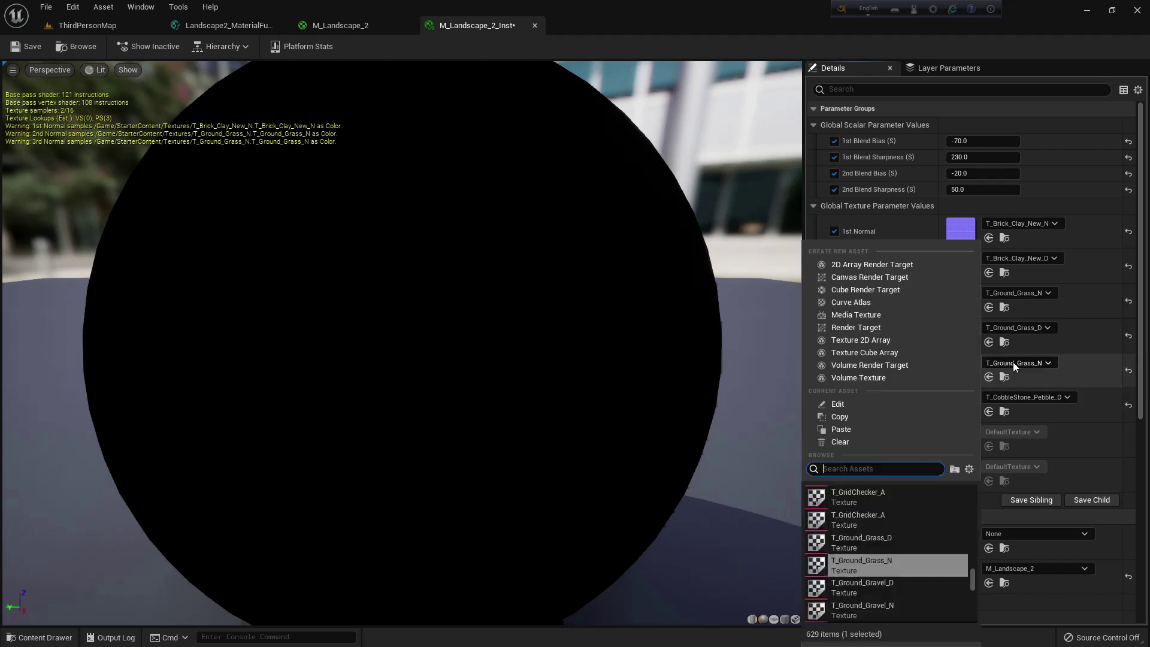
type("tone p")
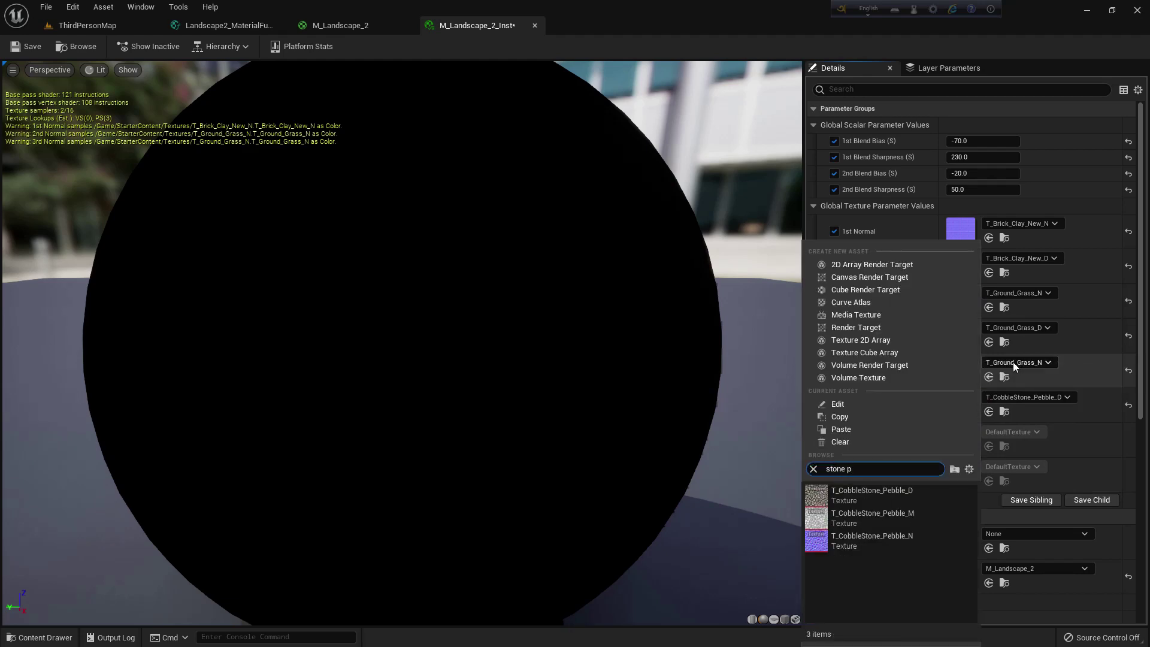
left_click(903, 537)
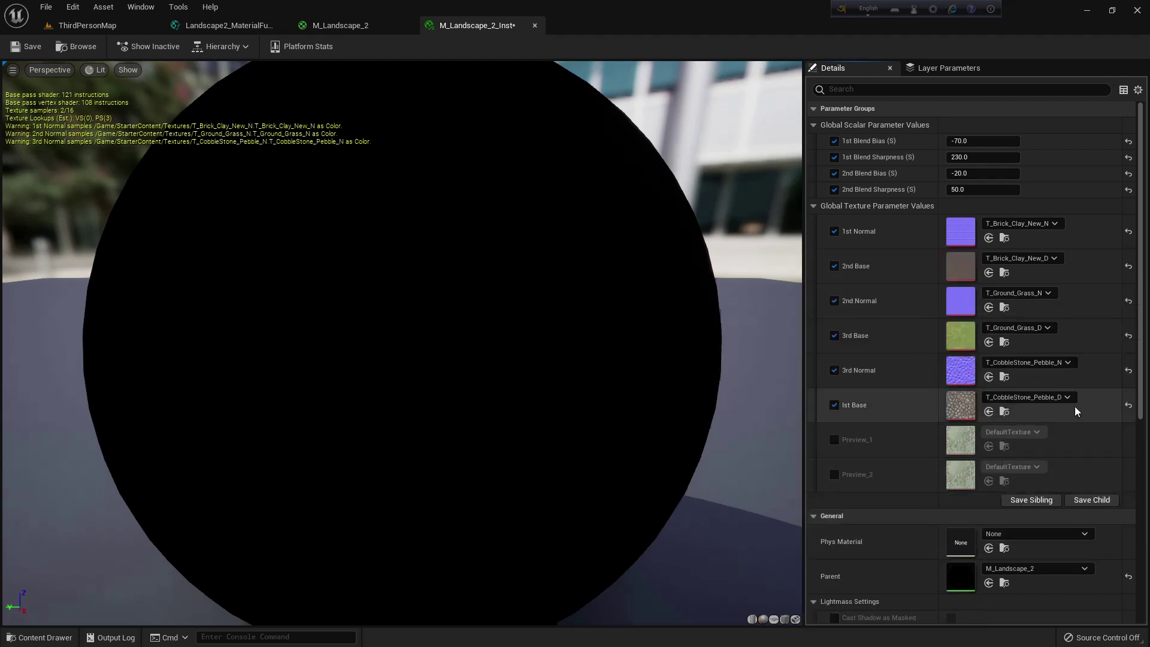
- Save the material instance and return to ThirdPersonMap to check the texture blending on the hill
left_click(25, 46)
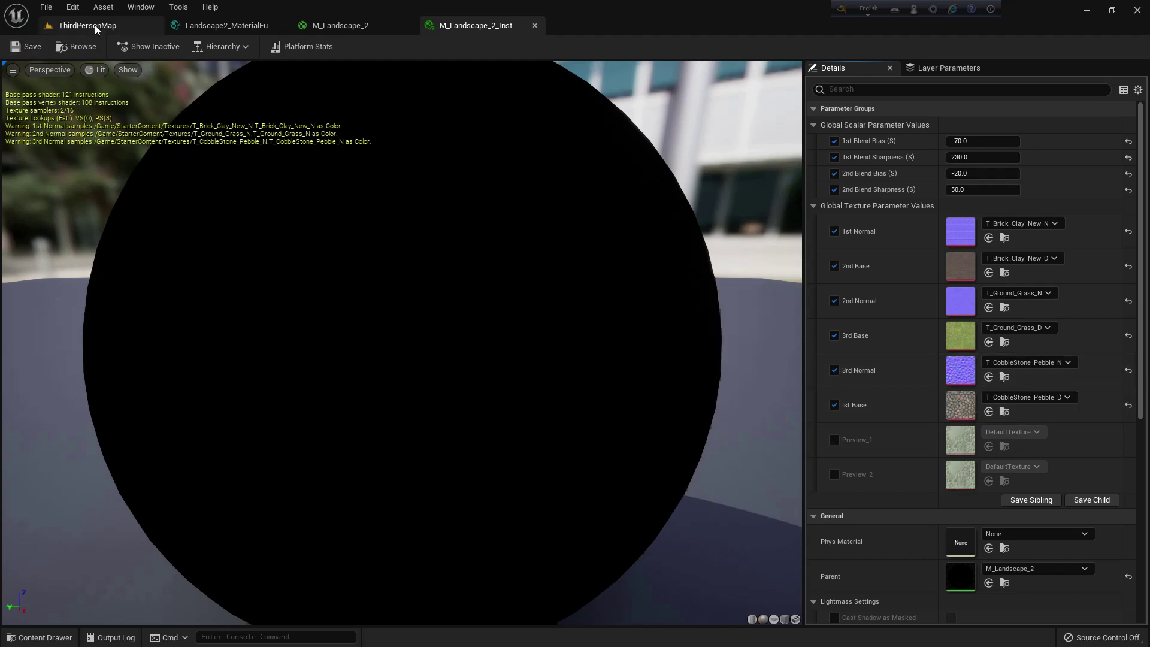
left_click(88, 26)
right_click_drag(578, 249, 584, 282)
key("w")
scroll(595, 263, "down", 5)
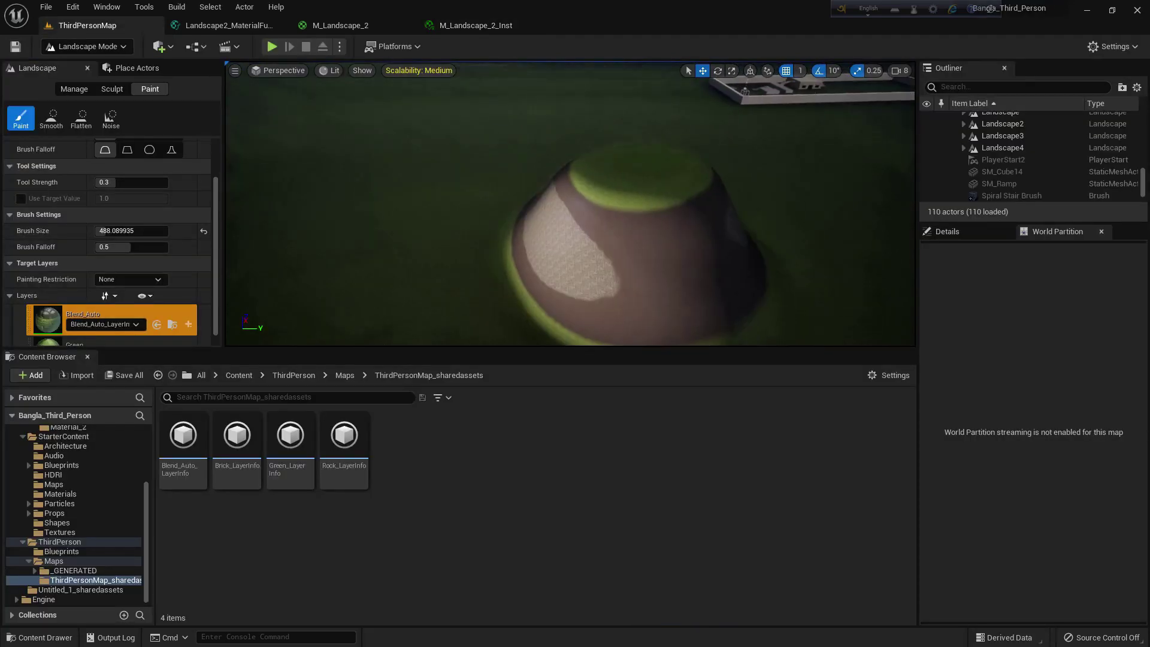
middle_click_drag(596, 262, 659, 301)
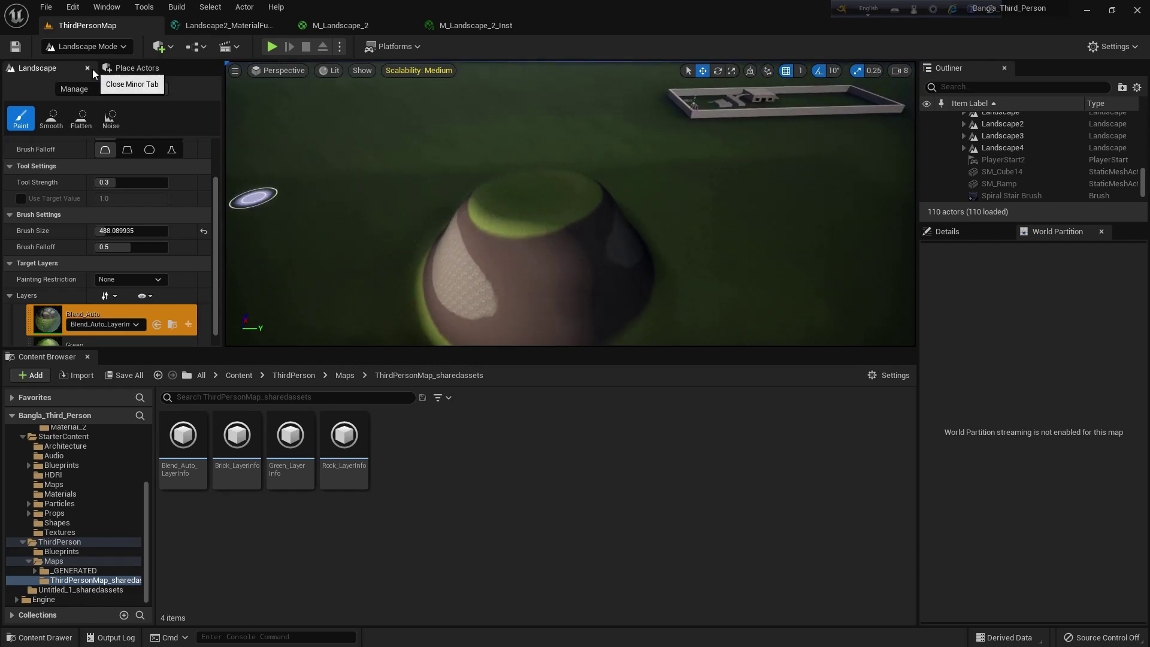
- Switch to selection mode and place a Directional Light beside the hill to light the landscape
left_click(89, 52)
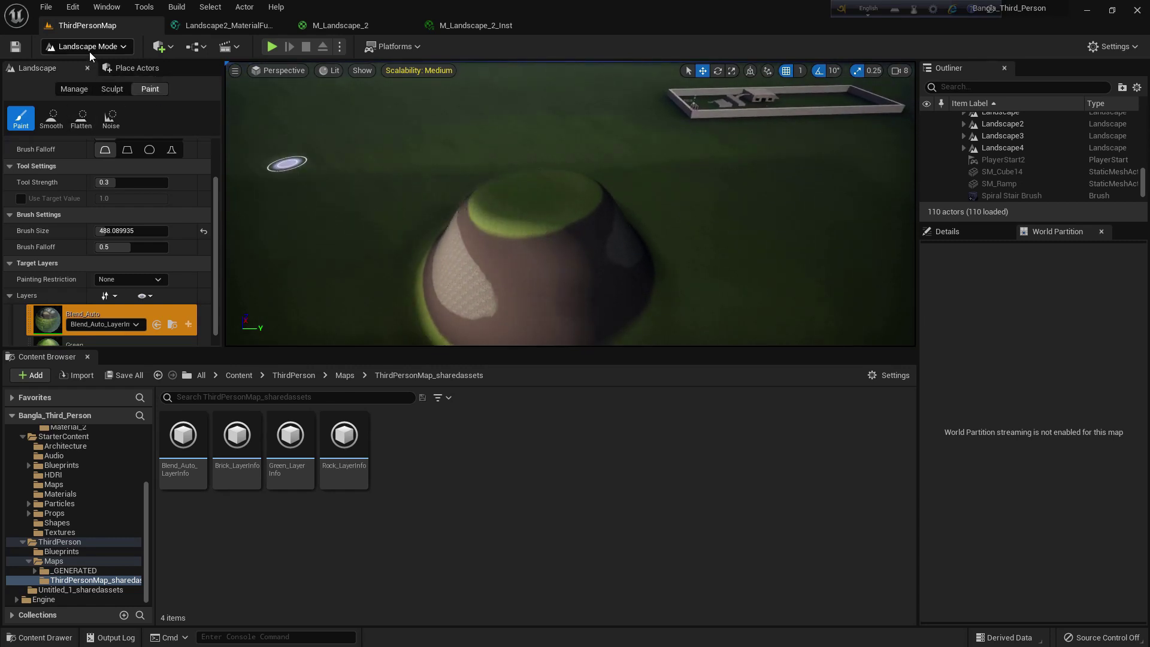
left_click(96, 61)
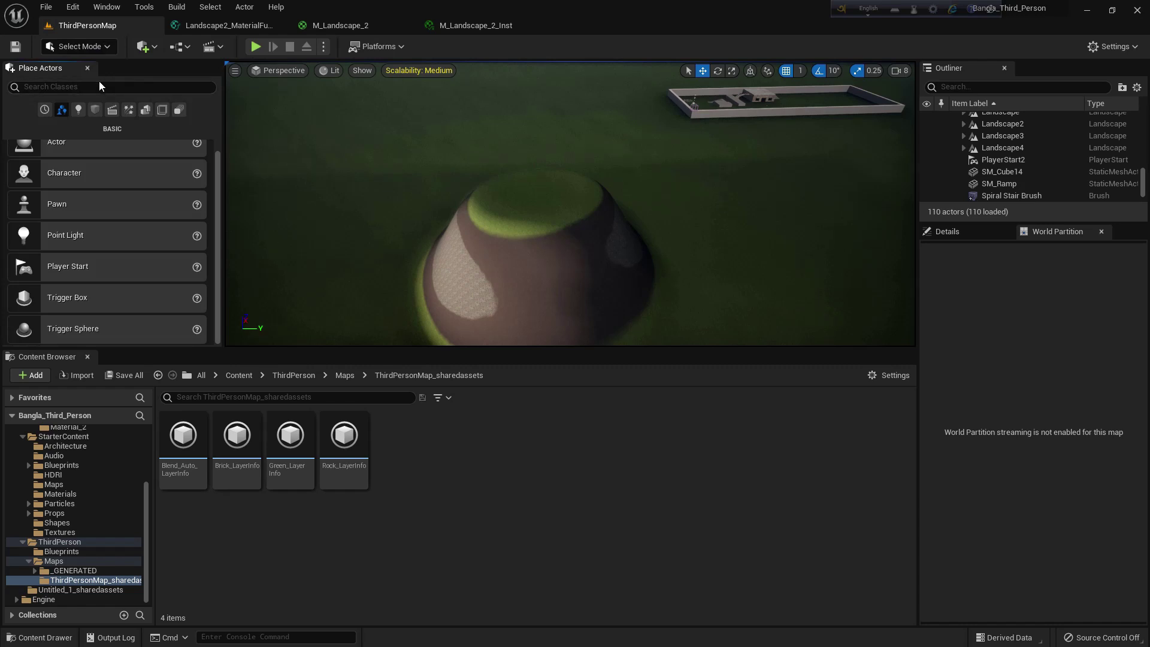
left_click(92, 87)
type("dire")
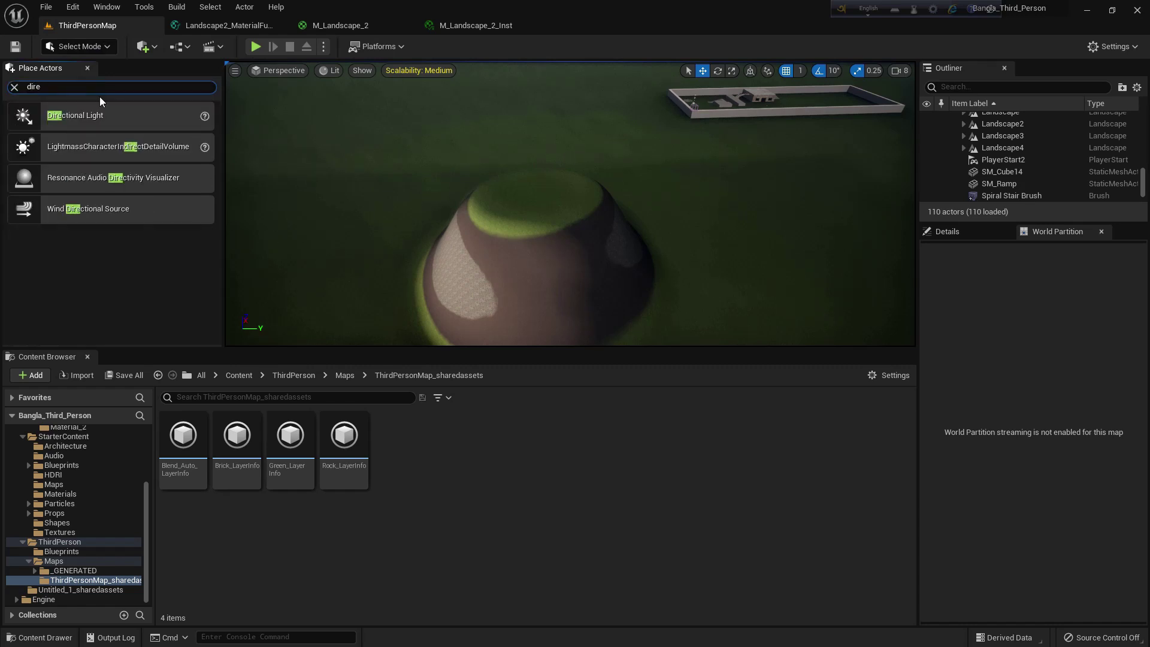
left_click_drag(462, 196, 468, 196)
scroll(551, 198, "up", 4)
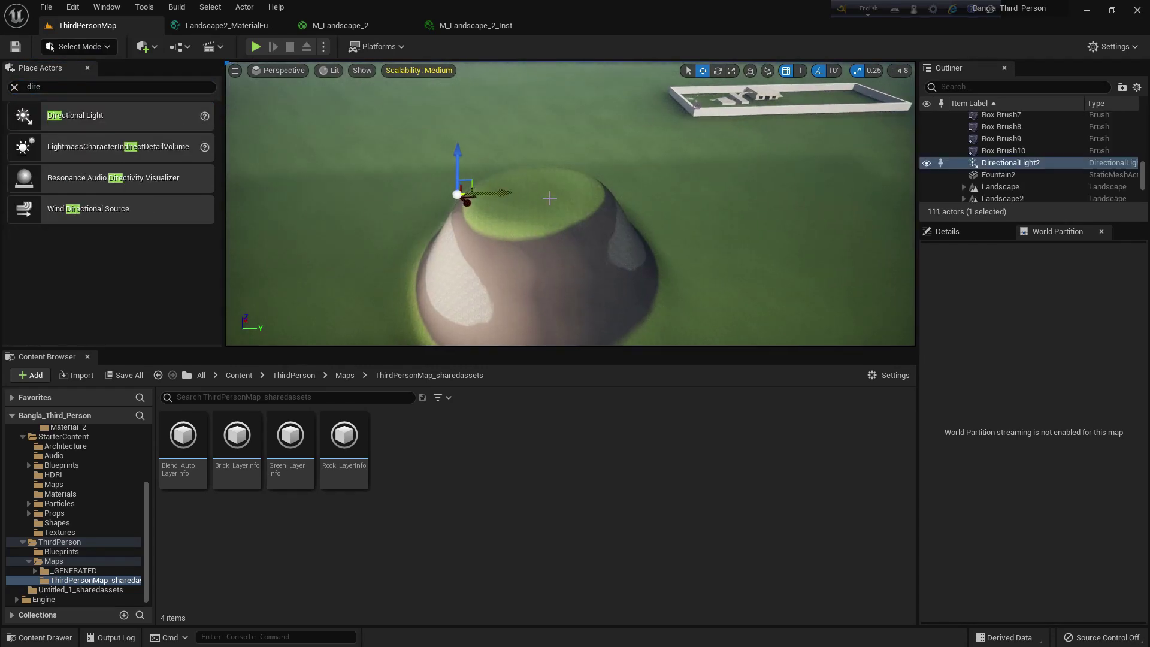
key("e")
left_click_drag(548, 204, 572, 222, "alt")
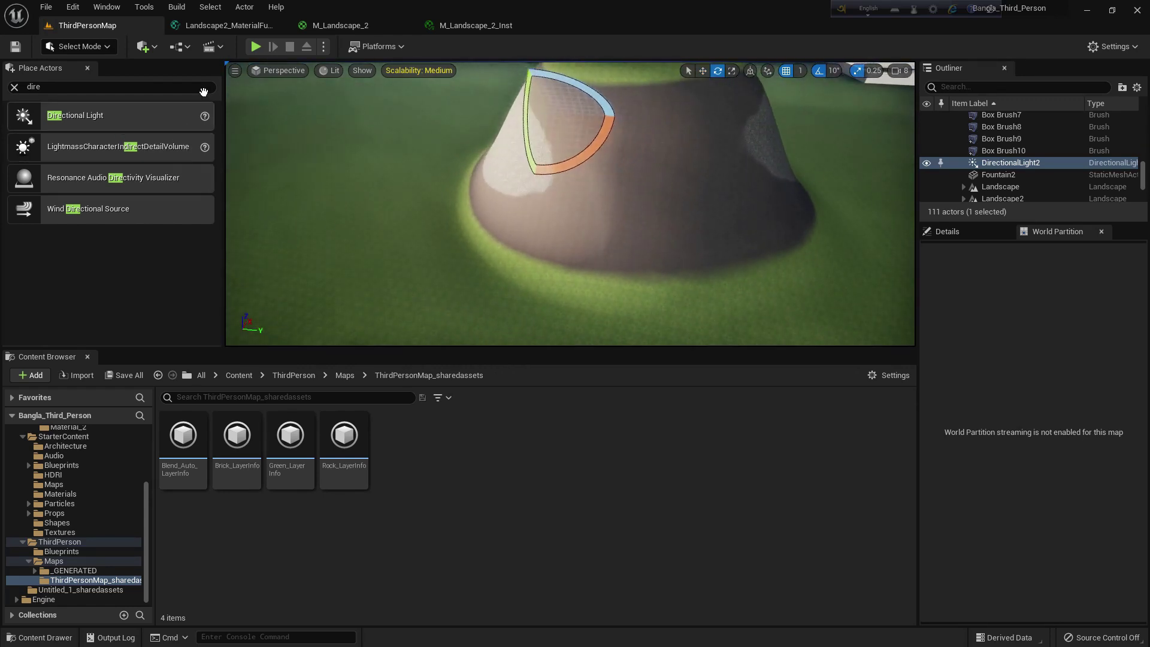
scroll(376, 214, "down", 1)
- Return to landscape sculpting on Landscape4 and raise a small hill on the flat ground near the large one
left_click(87, 49)
left_click(90, 93)
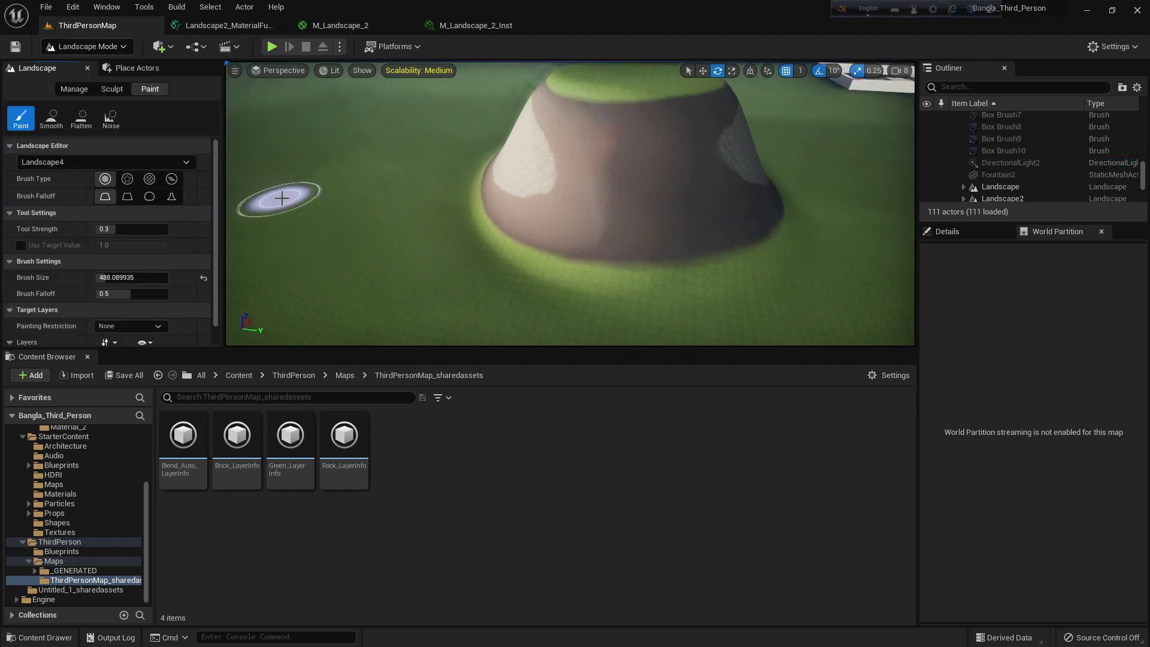
left_click(112, 89)
left_click_drag(390, 235, 416, 259)
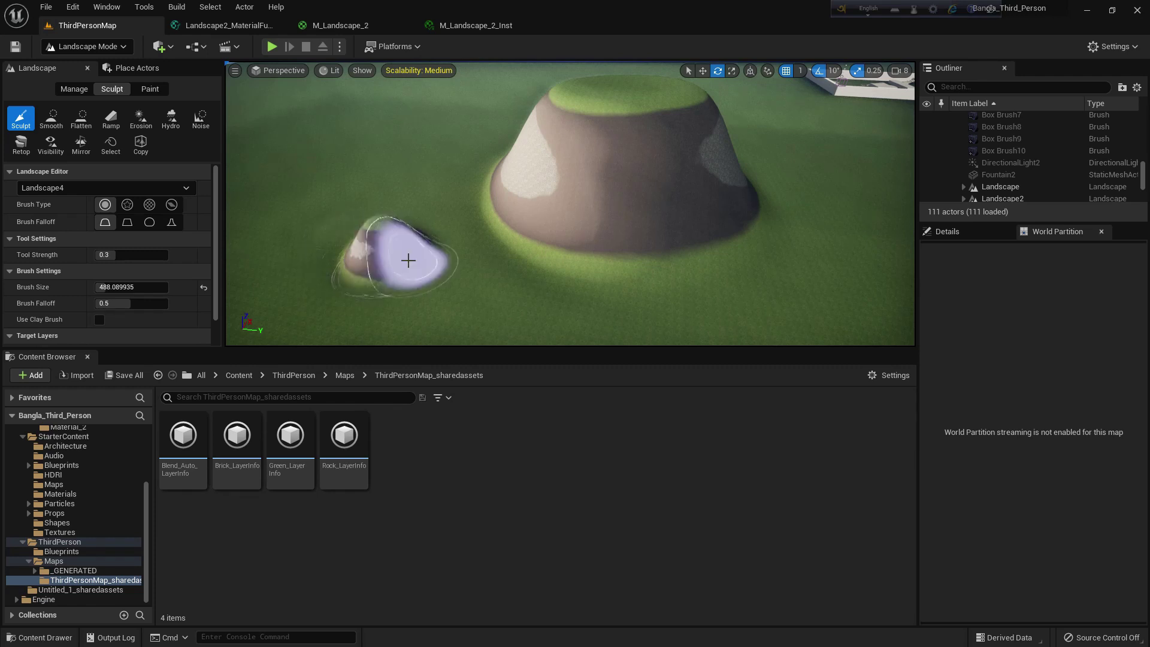
right_click_drag(546, 295, 519, 336)
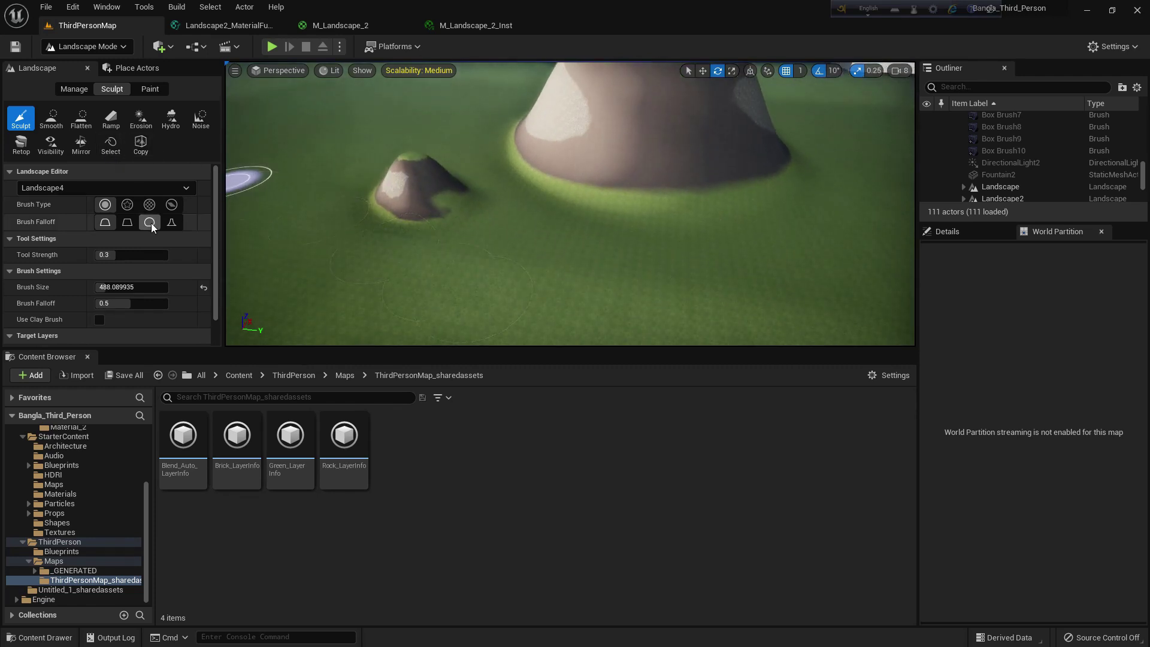
- Raise a larger hill joined to the small one with a brush size of about 1223, and apply Erosion to it
scroll(410, 192, "down", 4)
mouse_move(362, 163)
left_mouse_down()
mouse_move(371, 156)
mouse_move(470, 195)
left_mouse_up()
middle_click_drag(557, 228, 572, 214)
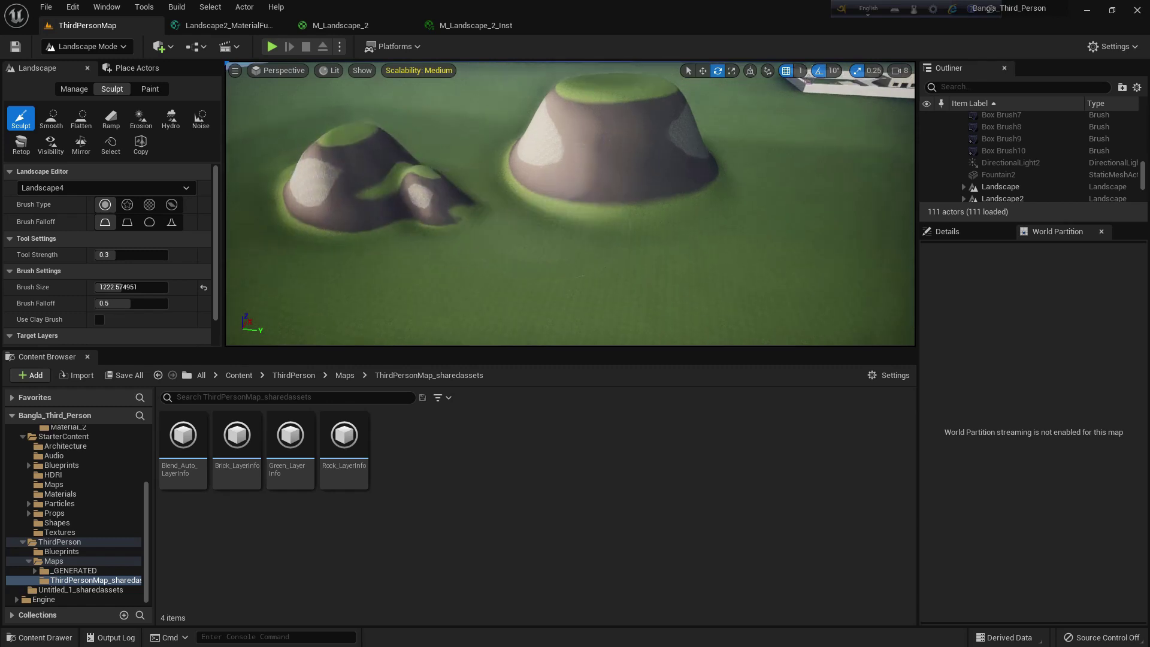
left_click(148, 123)
mouse_move(315, 198)
left_mouse_down()
mouse_move(338, 180)
mouse_move(467, 202)
mouse_move(444, 192)
left_mouse_up()
- Return to the Sculpt tool and raise further hills on the open ground in front of the existing ones
left_click(21, 118)
mouse_move(524, 290)
left_mouse_down()
mouse_move(665, 258)
mouse_move(743, 218)
left_mouse_up()
middle_click_drag(742, 218, 742, 221)
mouse_move(742, 221)
left_mouse_down()
mouse_move(719, 215)
mouse_move(755, 191)
left_mouse_up()
right_click_drag(755, 191, 791, 168)
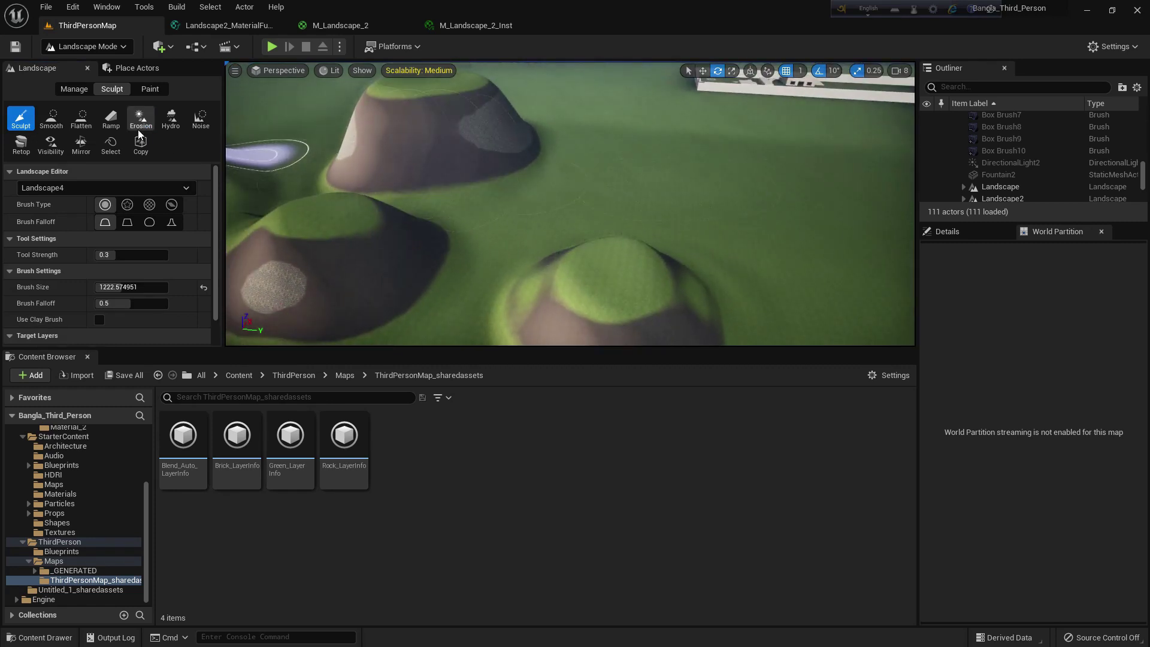
- Place two Ramp points on the flat ground beside the hills and add ramps with a ramp width of 8192
left_click(111, 118)
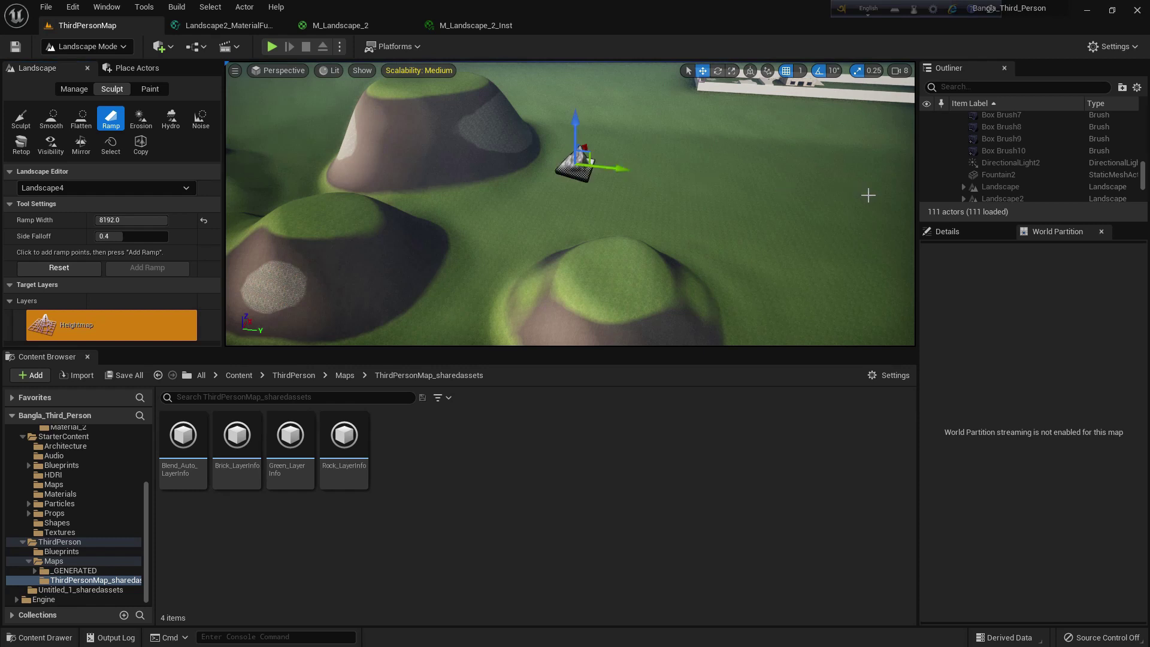
left_click(870, 198)
scroll(838, 174, "down", 5)
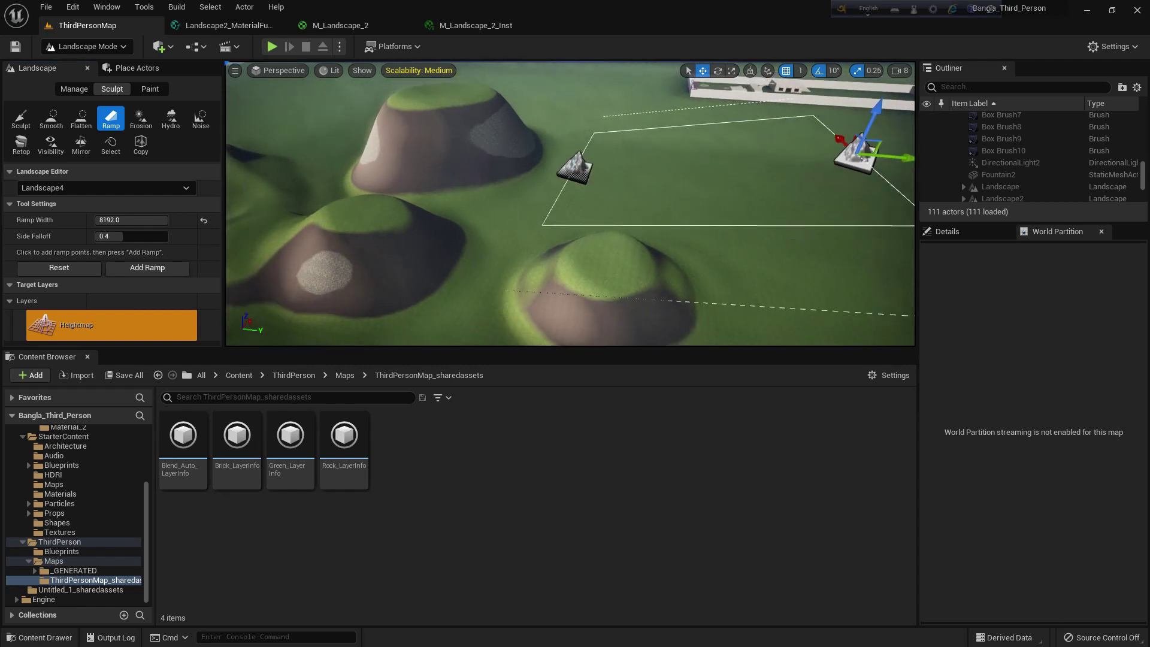
left_click(167, 269)
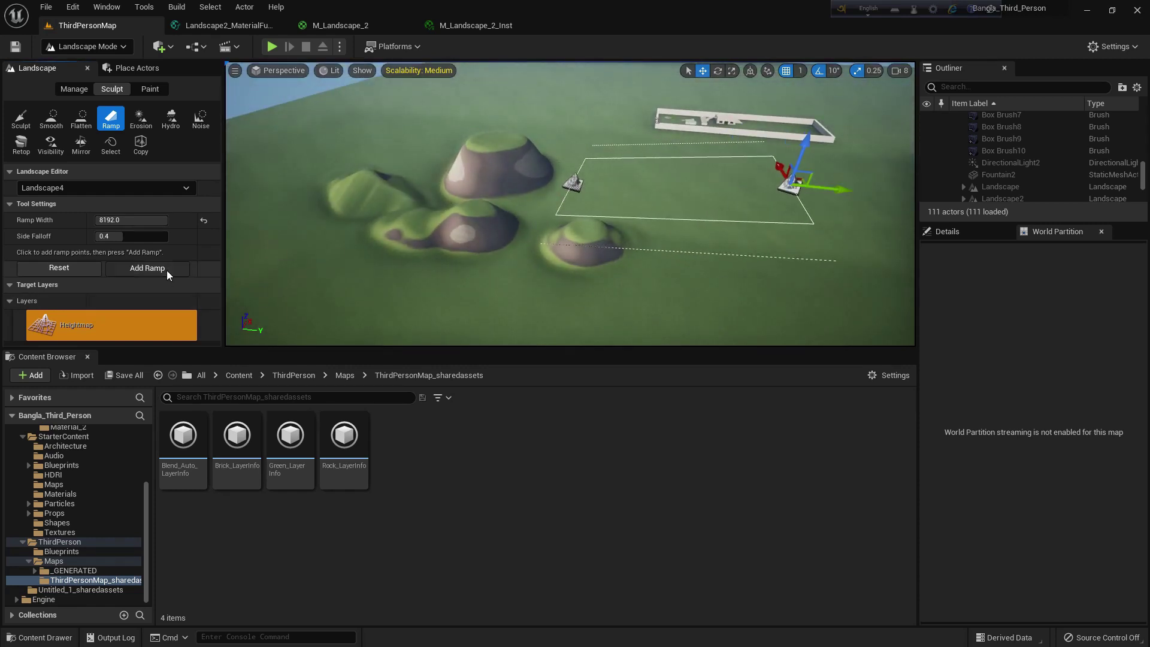
middle_click_drag(431, 198, 678, 230)
scroll(677, 230, "down", 4)
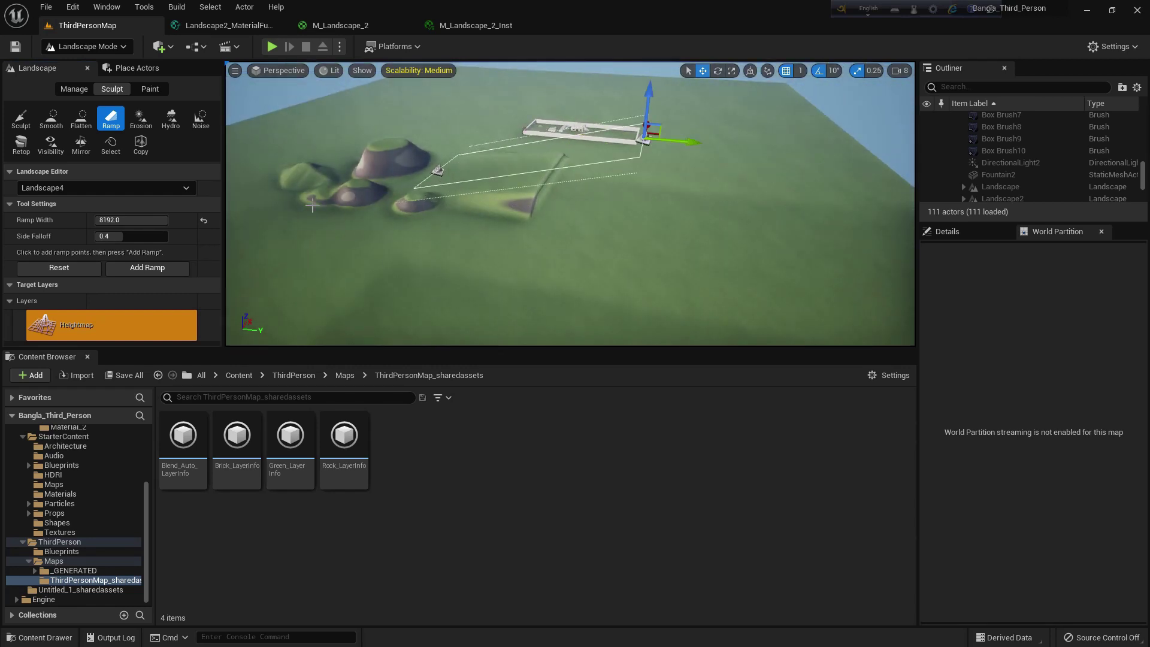
left_click(157, 273)
- Create a new level from the Basic template
right_click_drag(420, 240, 443, 234)
key("w")
key("s")
scroll(539, 254, "down", 1)
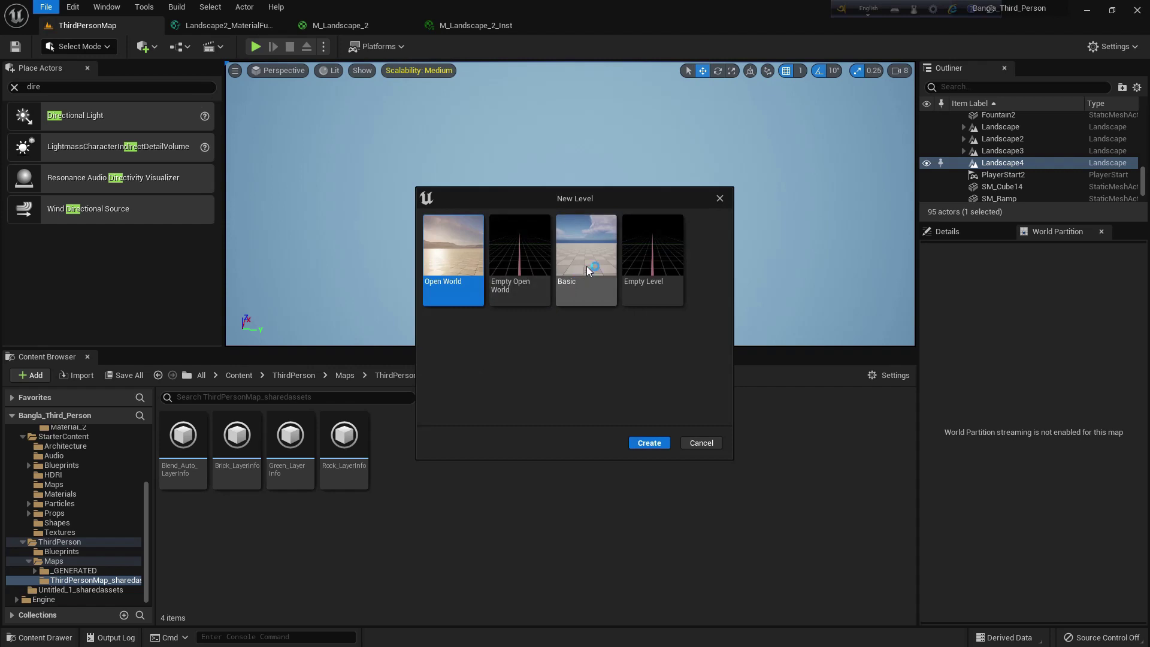
double_click(586, 271)
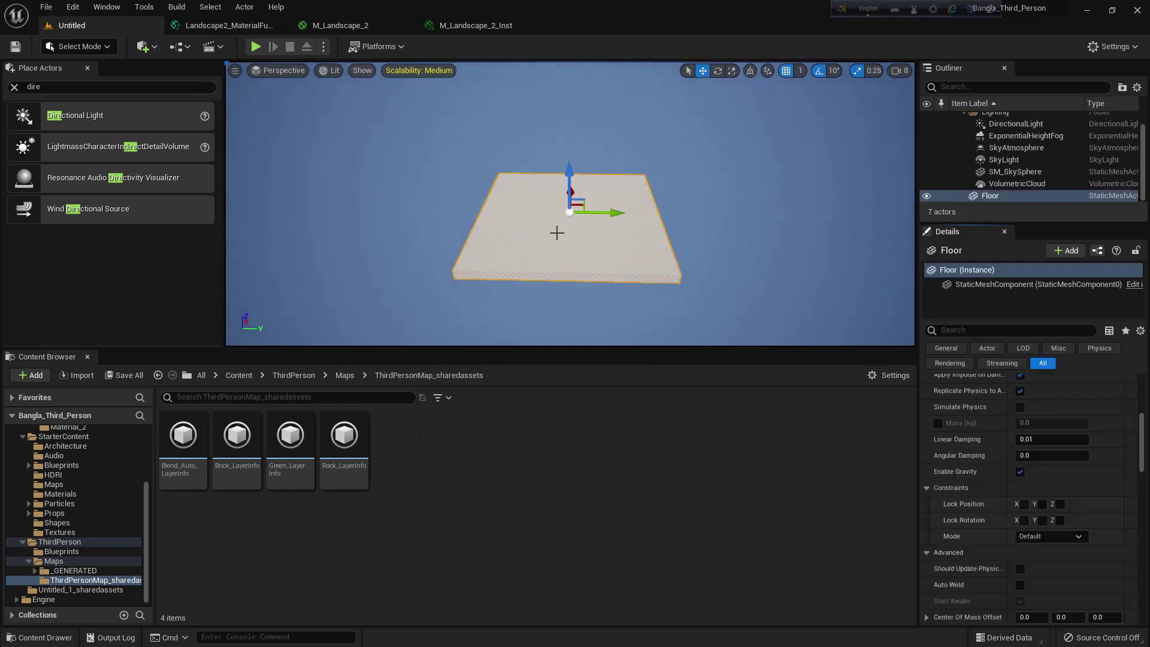
- Delete the Floor from the new level and switch the editor to Landscape mode
left_click(557, 233)
key("Delete")
left_click(79, 46)
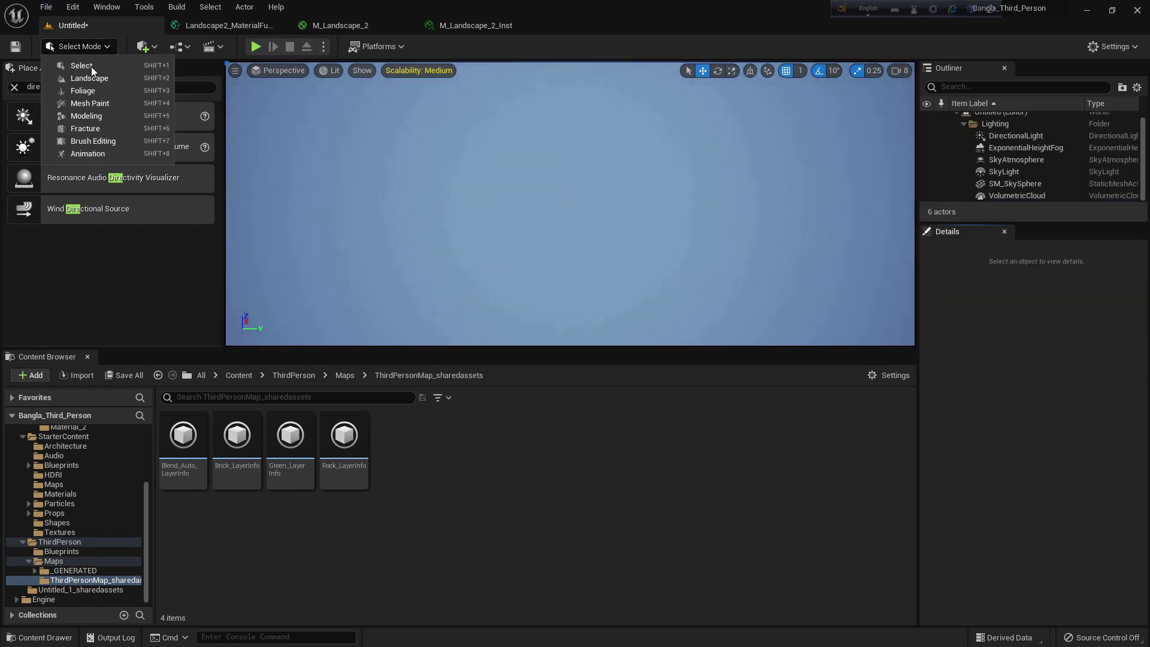
left_click(89, 78)
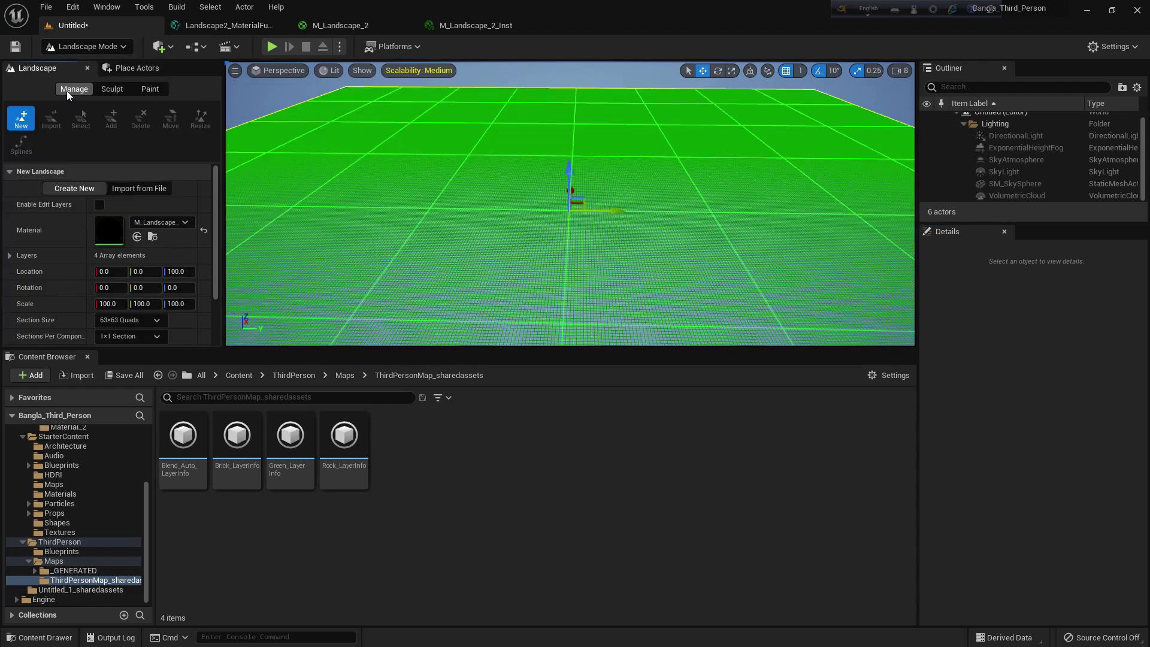
- Set the new landscape to import from file, try heightmap 3, and replace it with the 1,906×1,906 image from the HeightMap folder
left_click(124, 189)
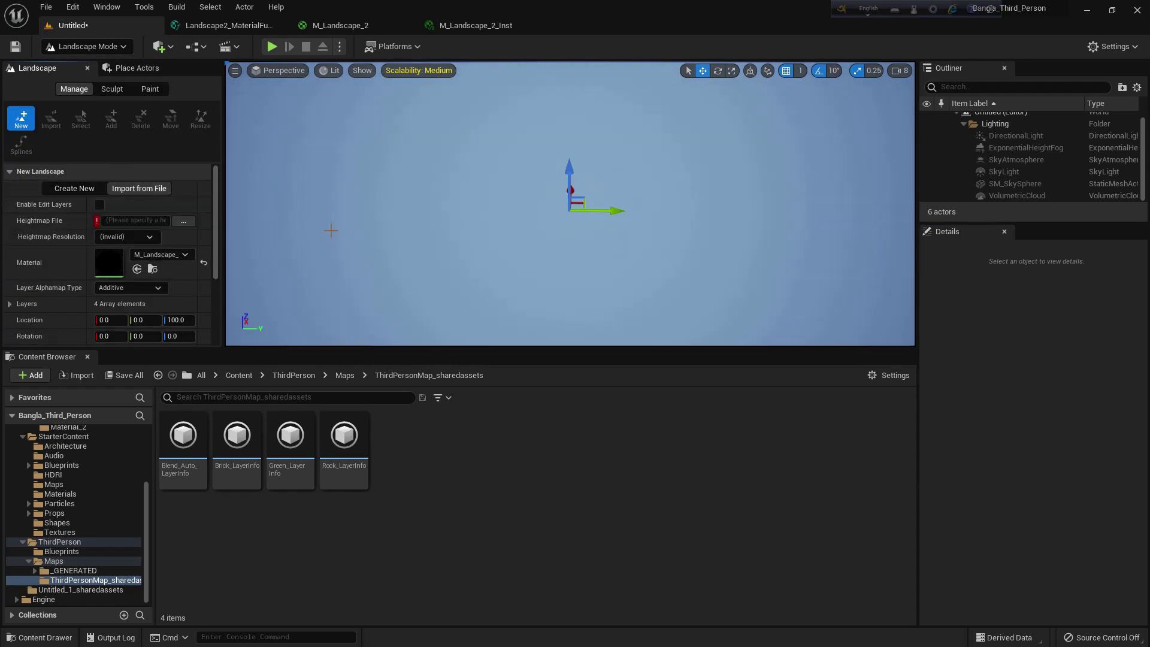
left_click(183, 221)
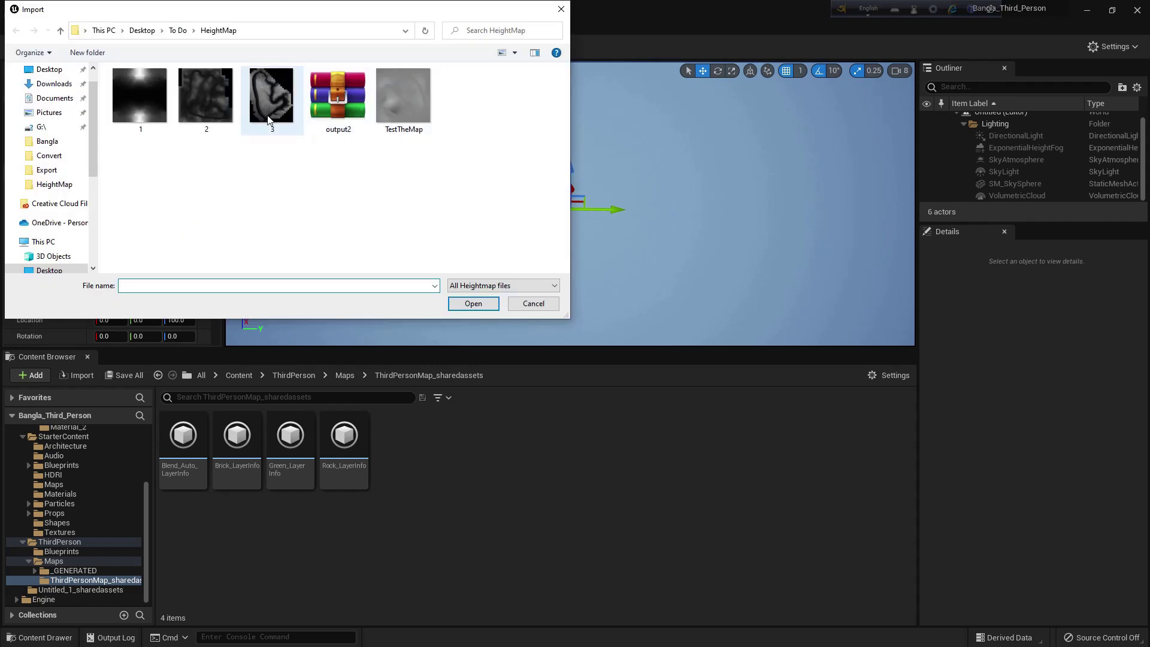
left_click(473, 304)
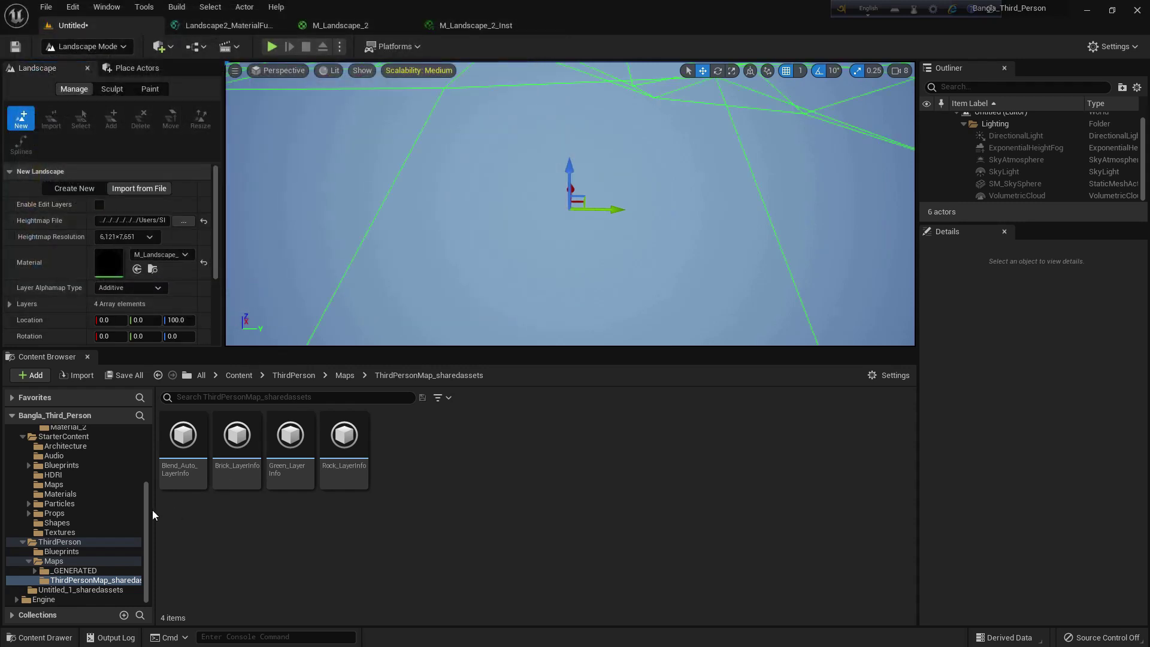
scroll(120, 480, "up", 3)
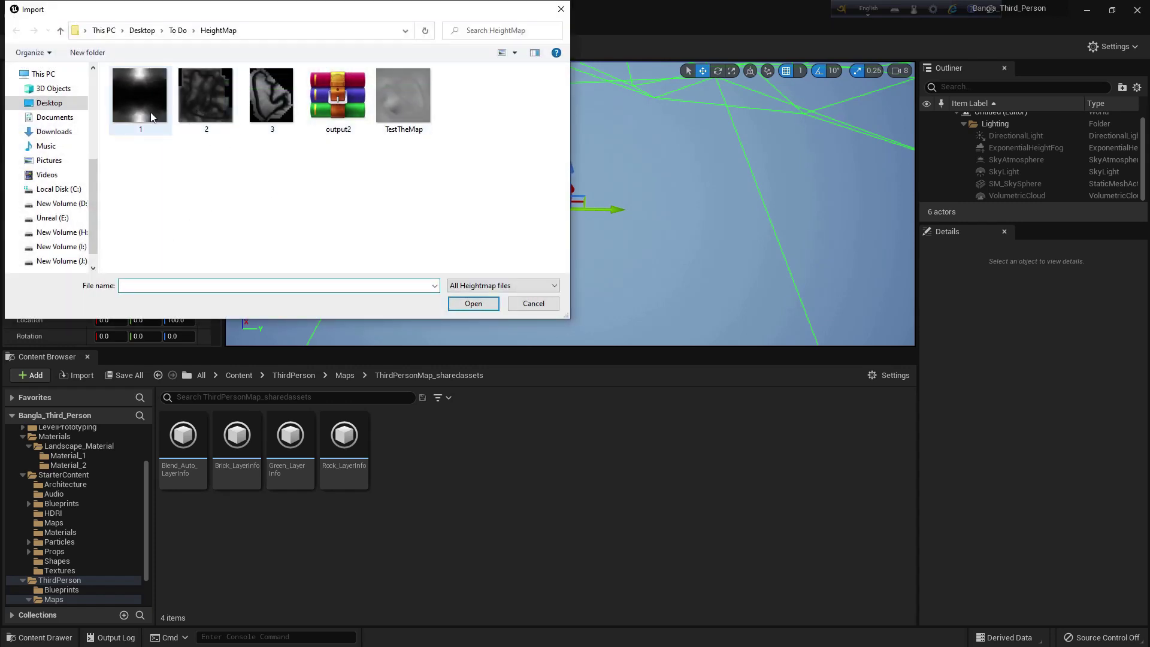
left_click(473, 303)
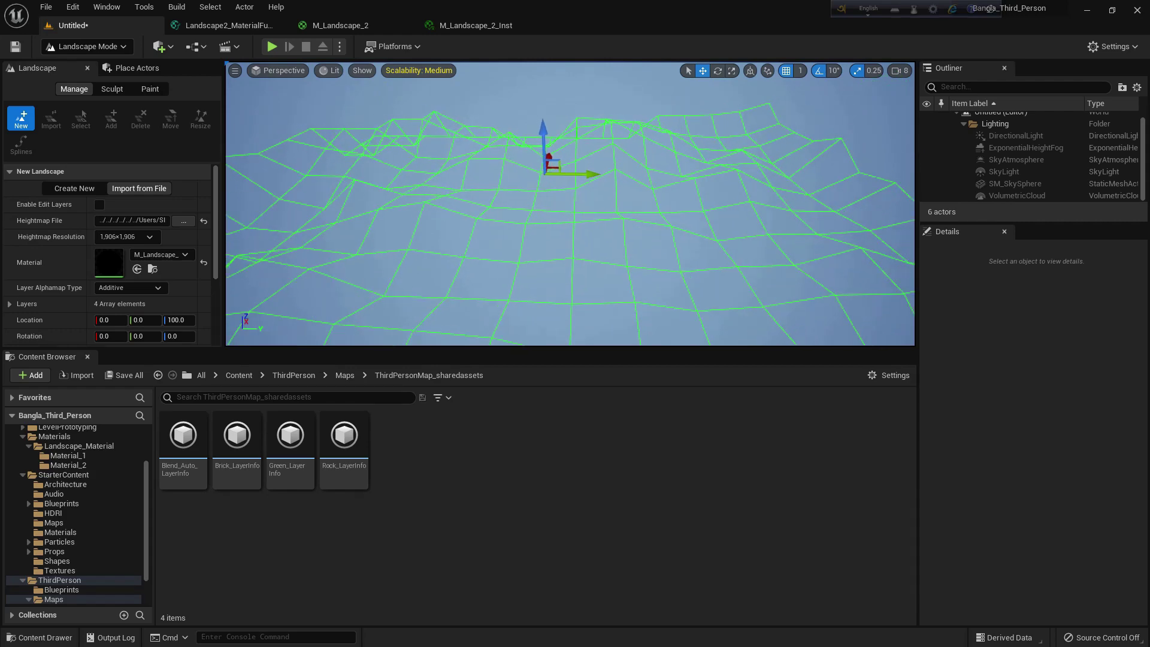
- Assign M_Landscape_2_Inst from the Material_2 folder as the landscape material and import the landscape
scroll(67, 536, "up", 2)
left_click(85, 505)
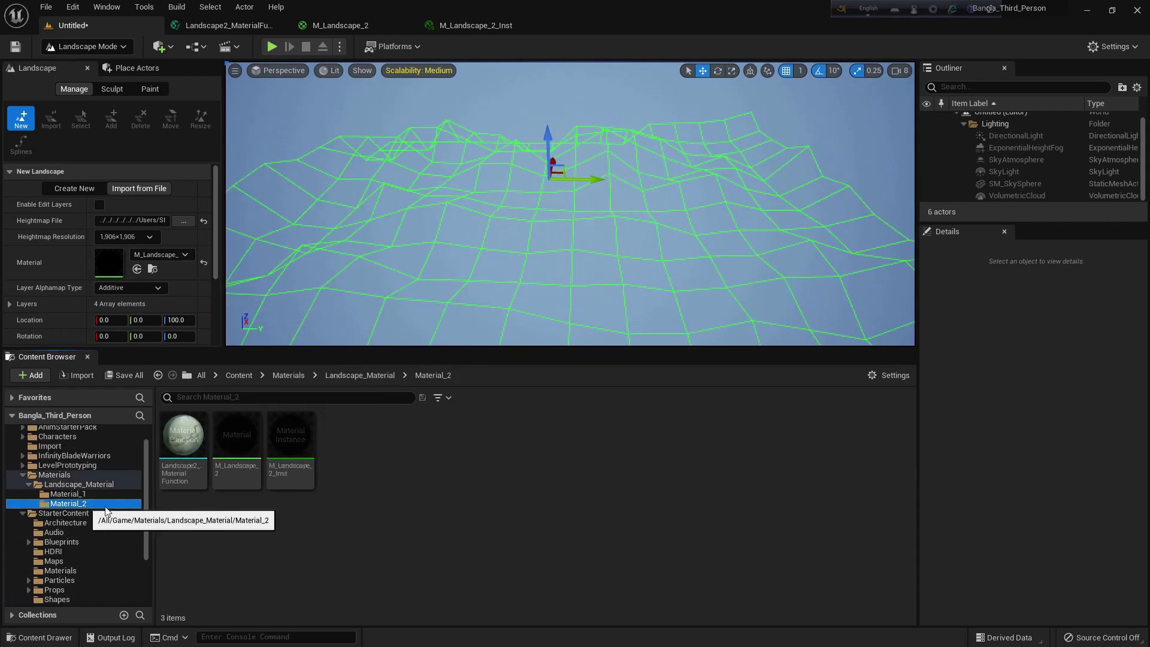
left_click(137, 269)
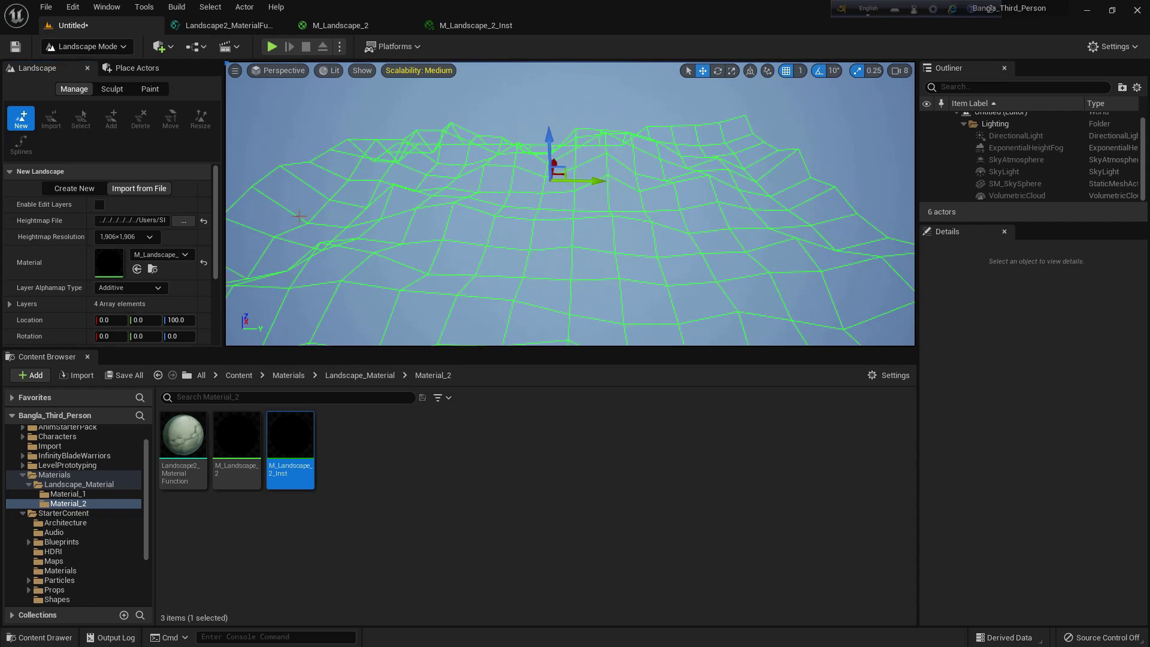
scroll(204, 308, "down", 4)
left_click(178, 338)
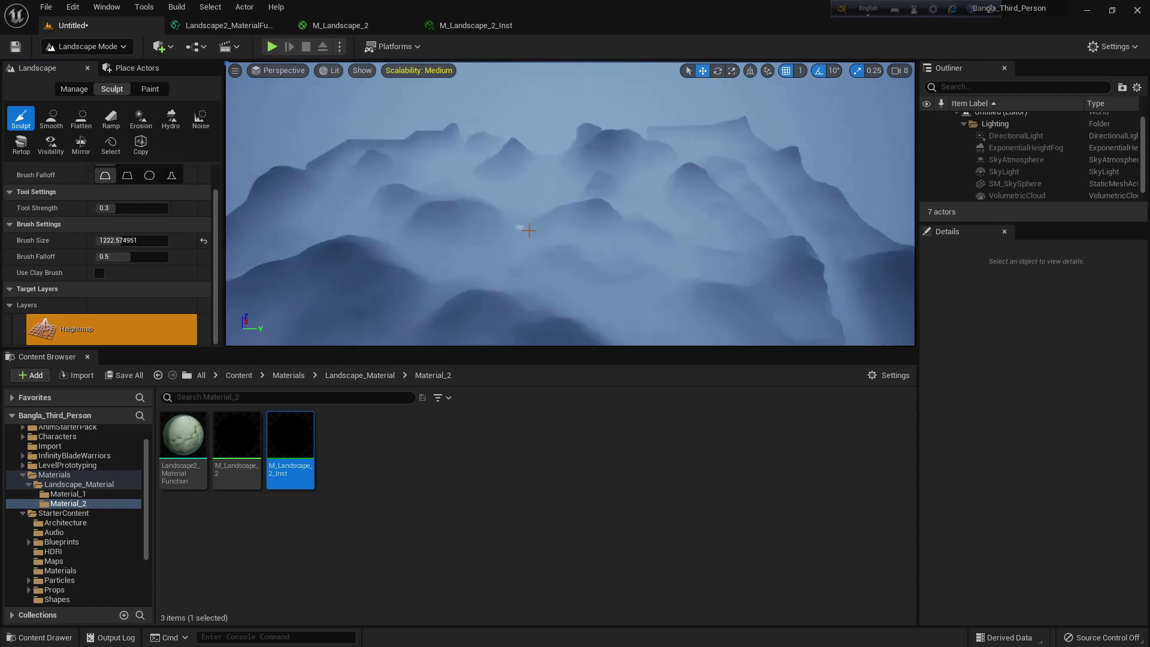
- Switch to landscape painting and assign Blend_Auto_LayerInfo to the Blend_Auto layer
middle_click_drag(489, 189, 238, 160)
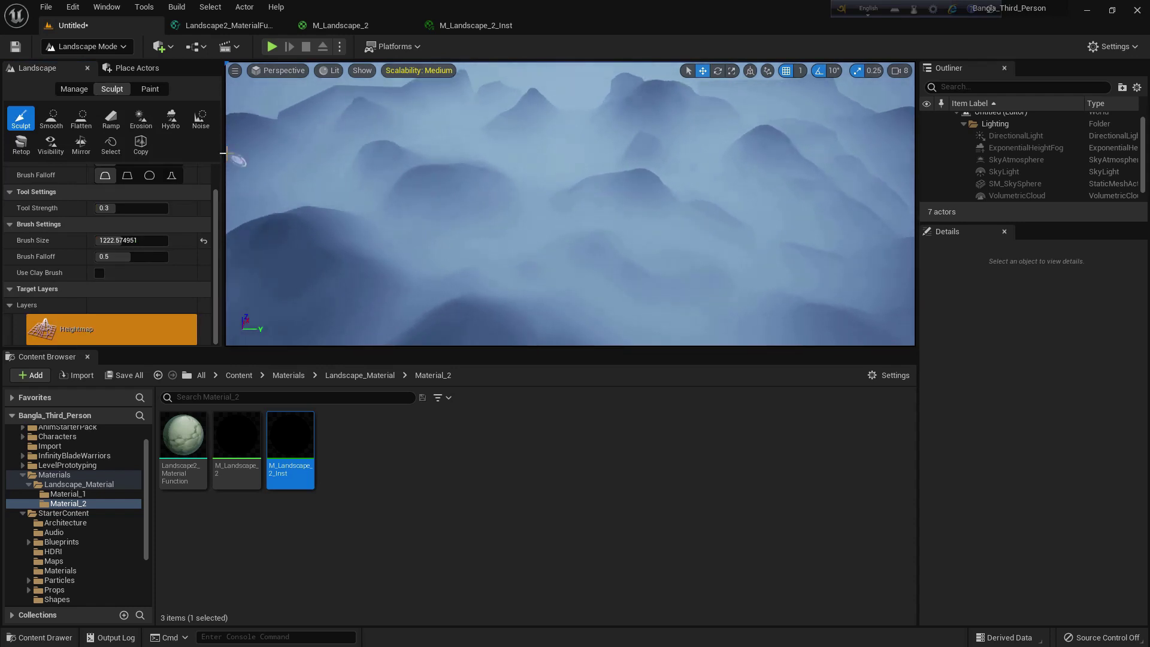
left_click(153, 89)
scroll(139, 278, "down", 3)
left_click(95, 270)
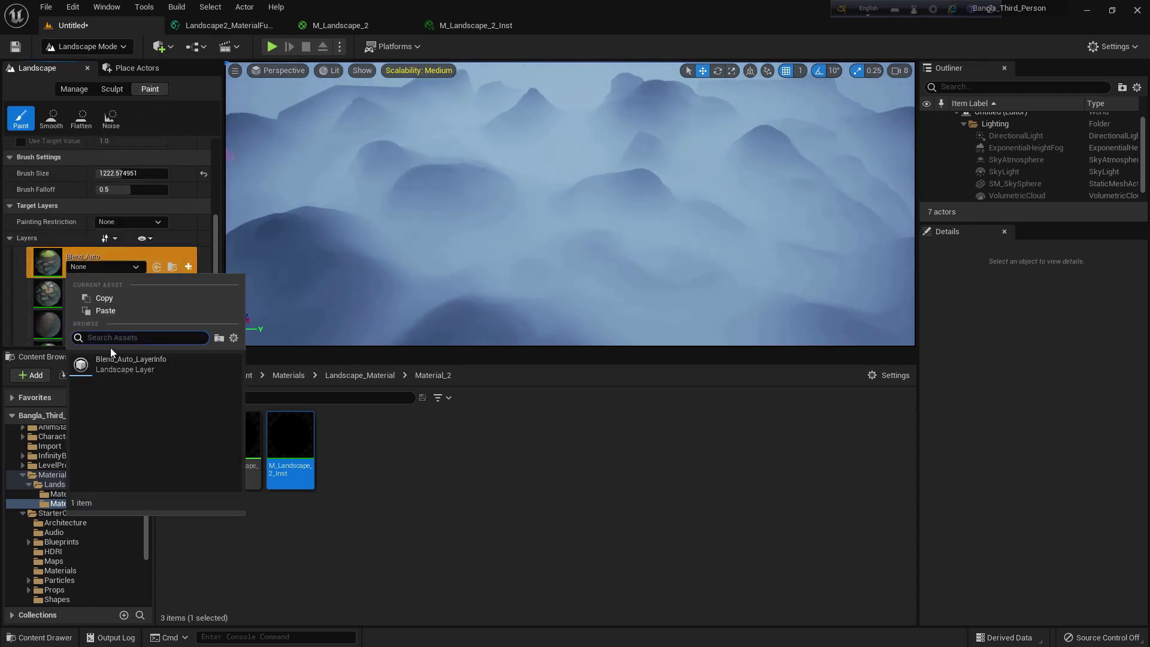
left_click(120, 362)
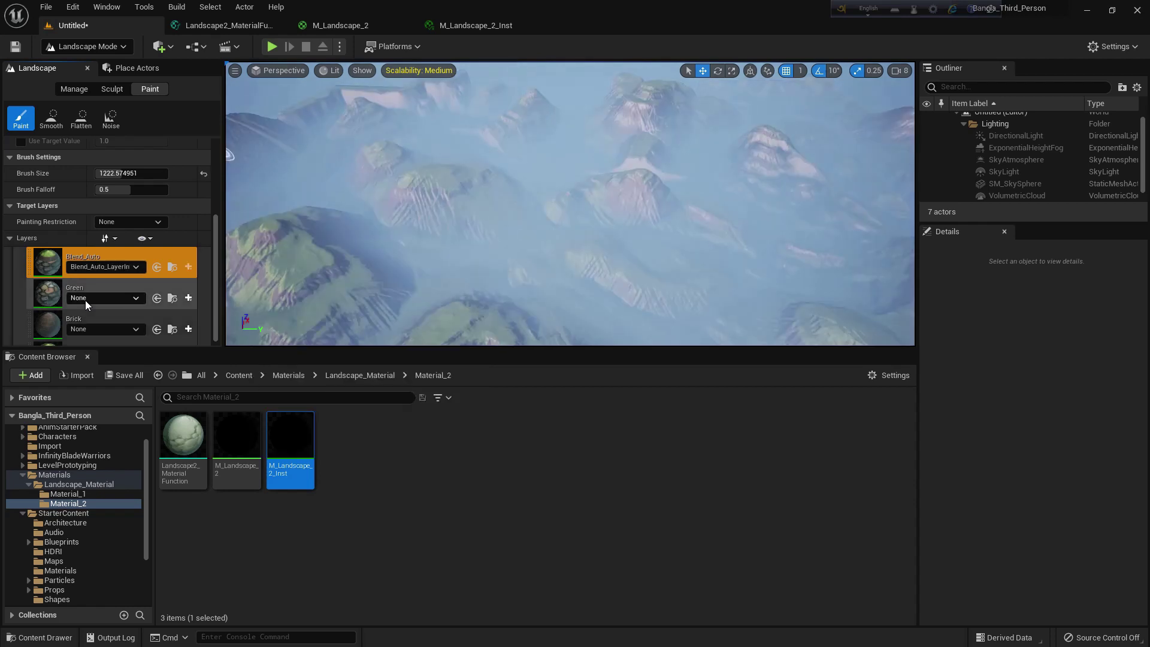
- Assign Green_LayerInfo, Brick_LayerInfo and Rock_LayerInfo to the Green, Brick and Rock target layers
left_click(85, 300)
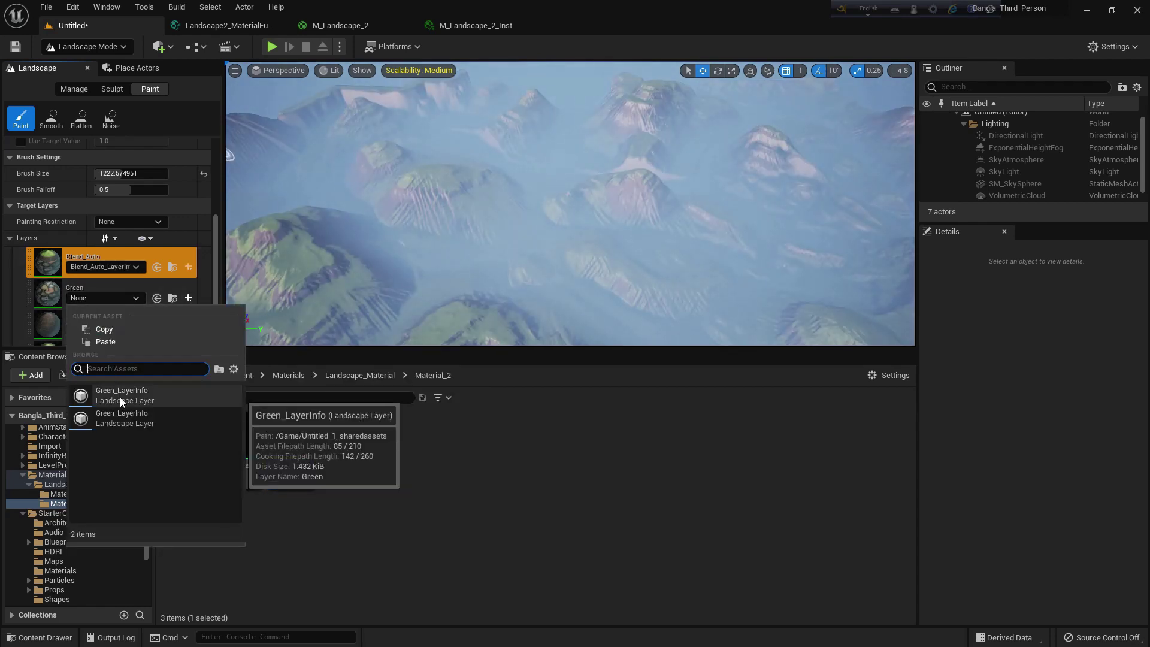
left_click(120, 397)
left_click(86, 329)
left_click(120, 426)
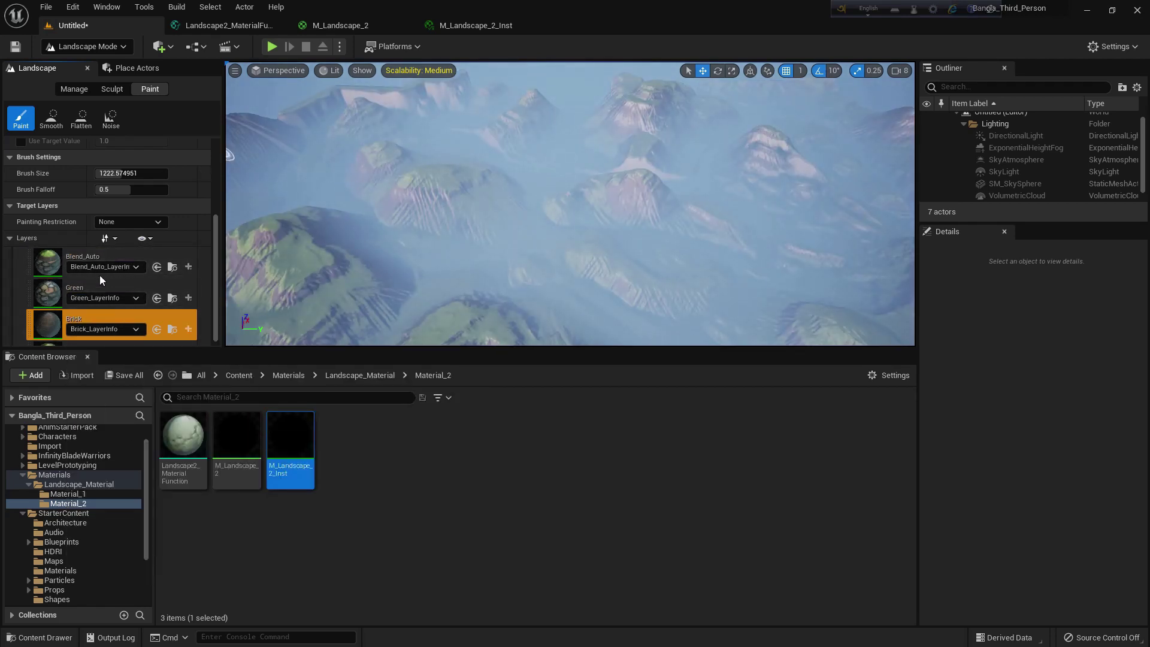
scroll(99, 275, "down", 1)
left_click(123, 333)
left_click(120, 426)
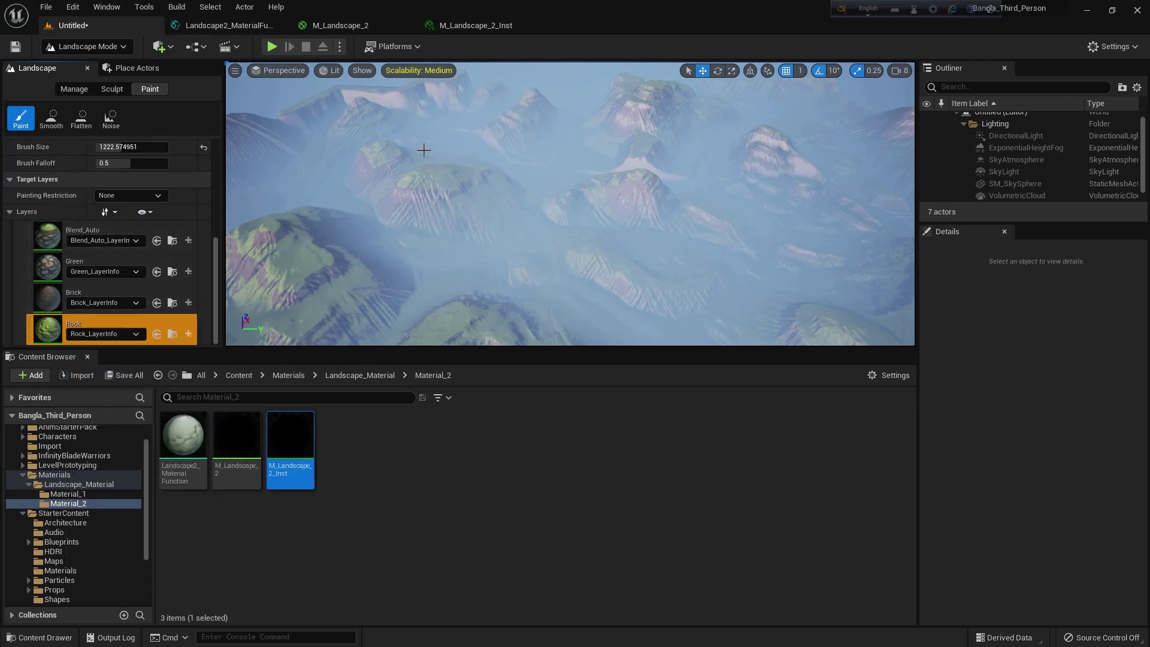
- Filter the level's actors by "heigh", return to Select mode and select ExponentialHeightFog
left_click(955, 87)
type("heigh")
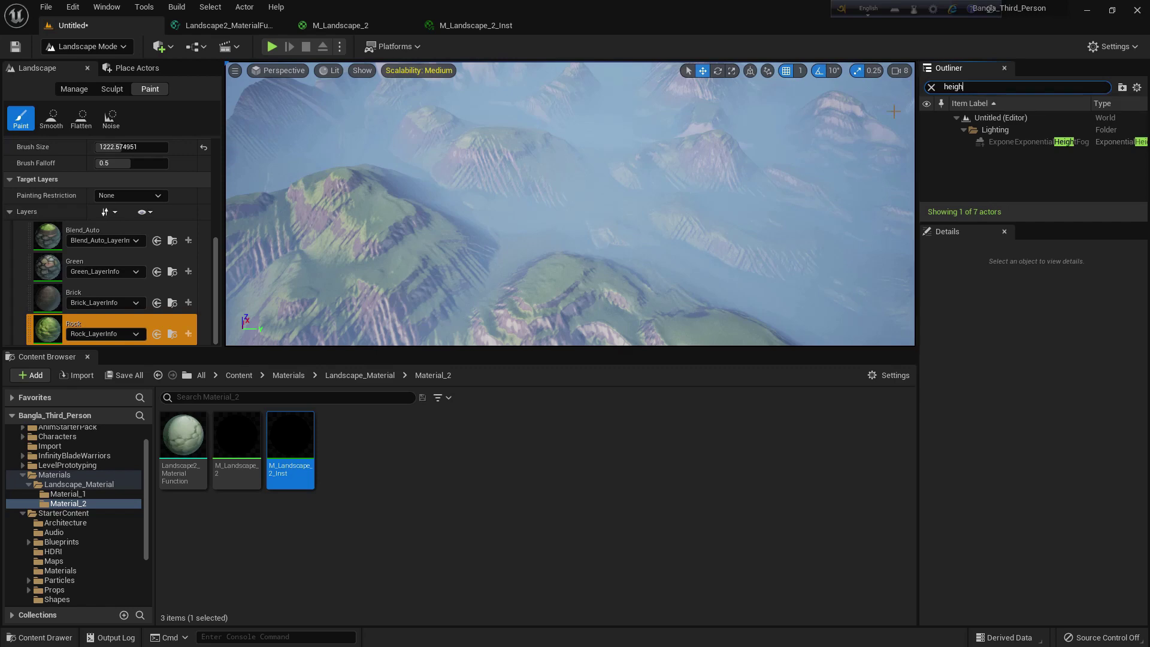
left_click(87, 46)
left_click(83, 66)
left_click(1037, 141)
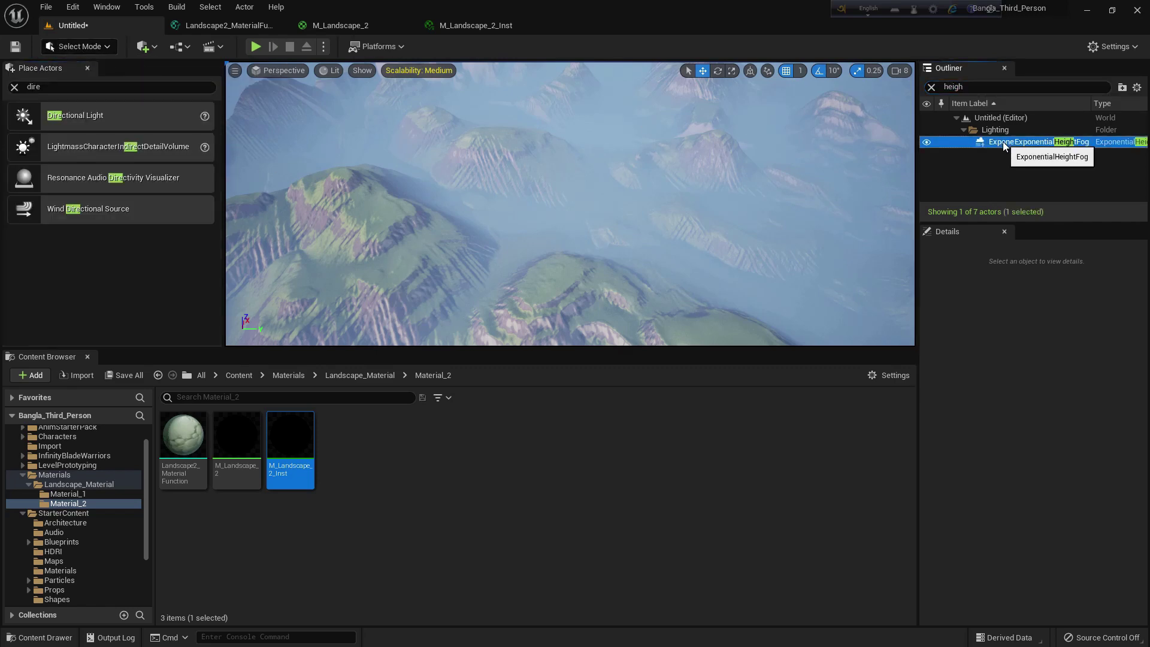
- Fly in close to the imported mountains and inspect the blended terrain in a full-screen viewport
left_click_drag(672, 107, 658, 166)
key("w")
right_click_drag(659, 166, 683, 129)
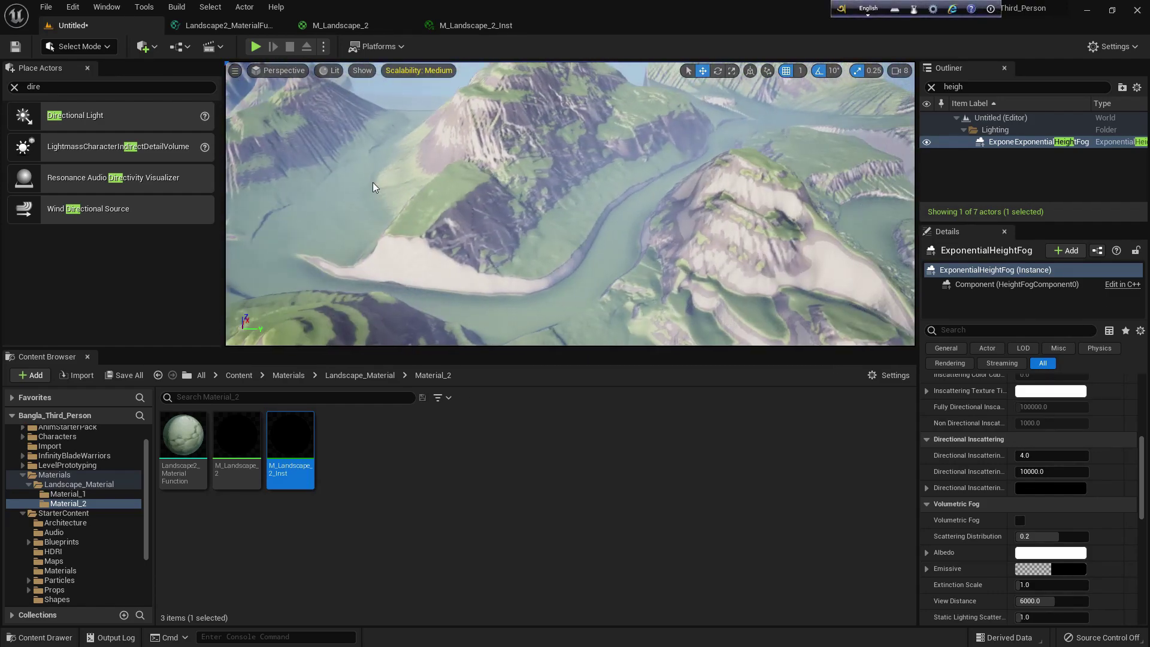
key("F11")
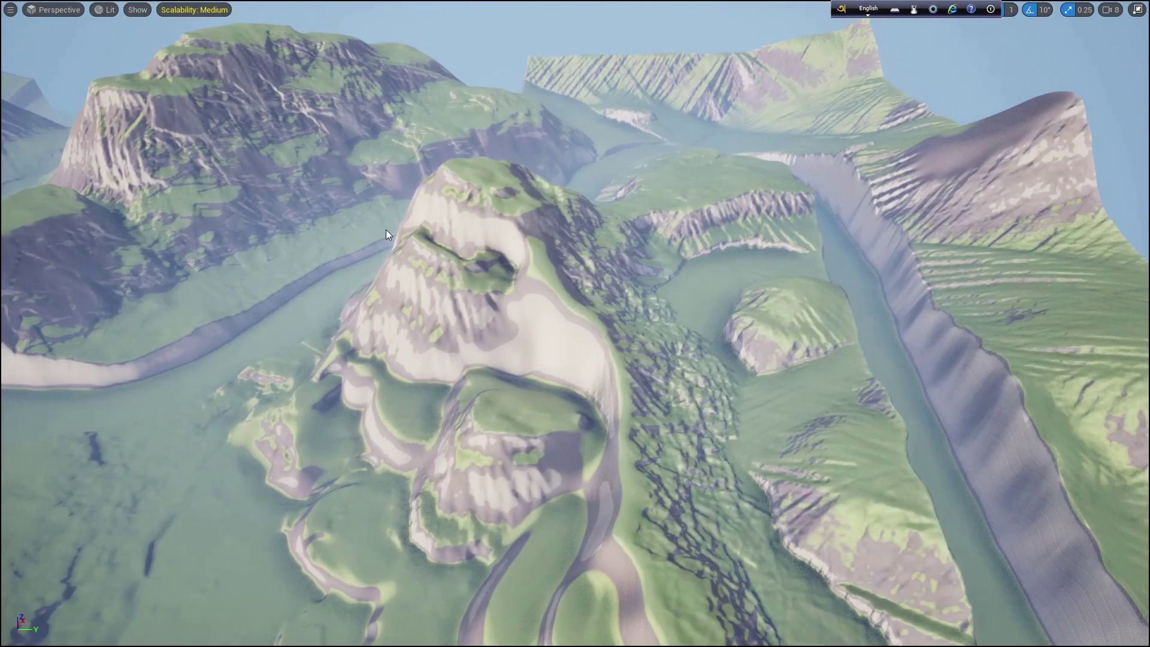